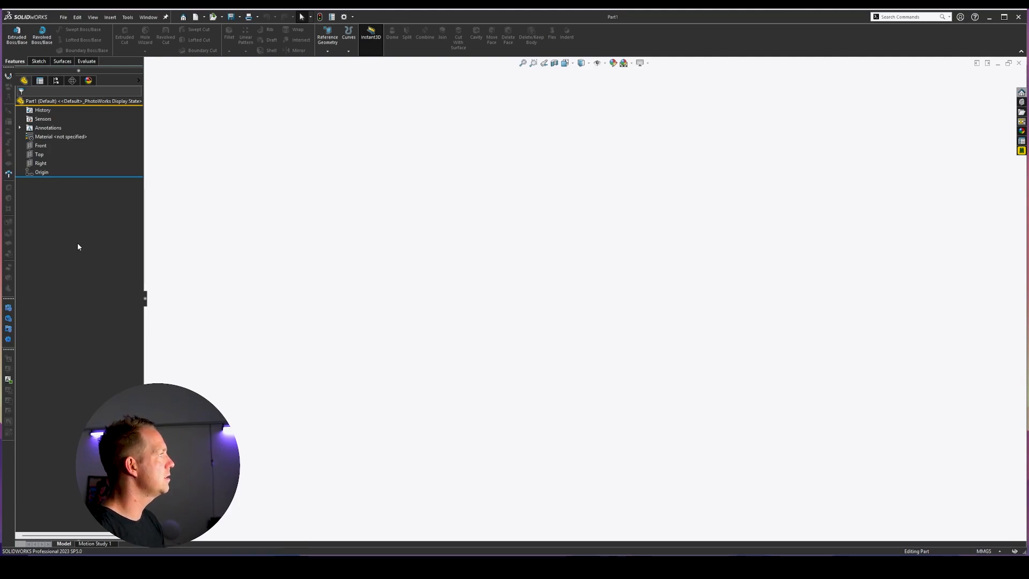
Preview the Front, Top and Right planes one after another, leaving none selected
left_click(39, 146)
left_click(42, 155)
left_click(42, 162)
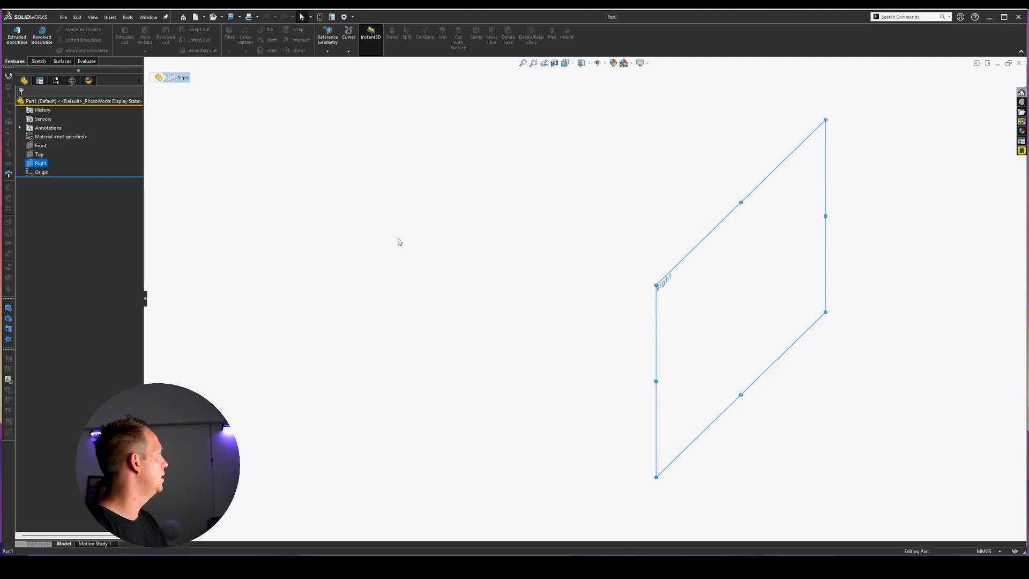
left_click(415, 224)
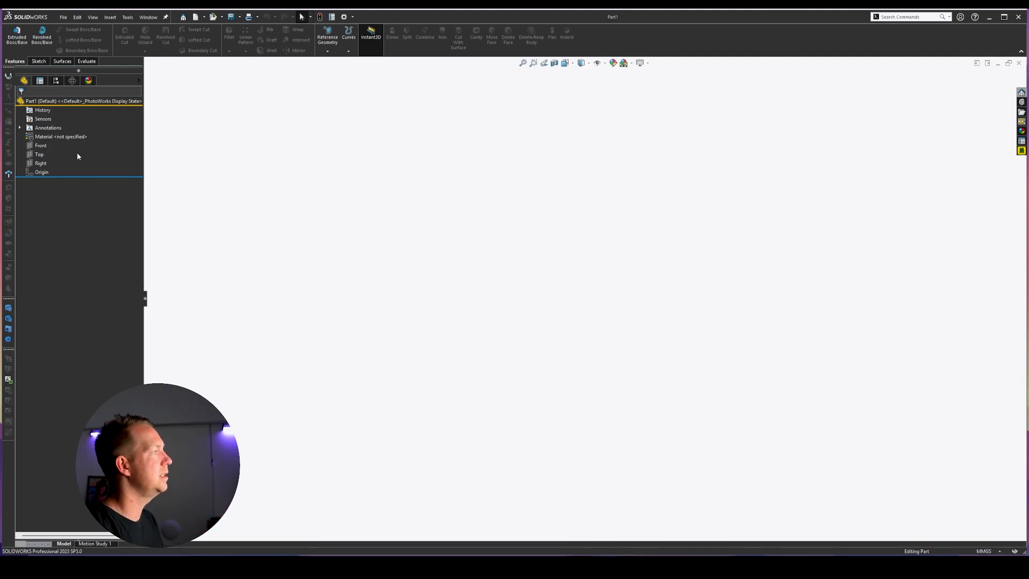
Show the Front, Top and Right planes in the graphics area
left_click(43, 147)
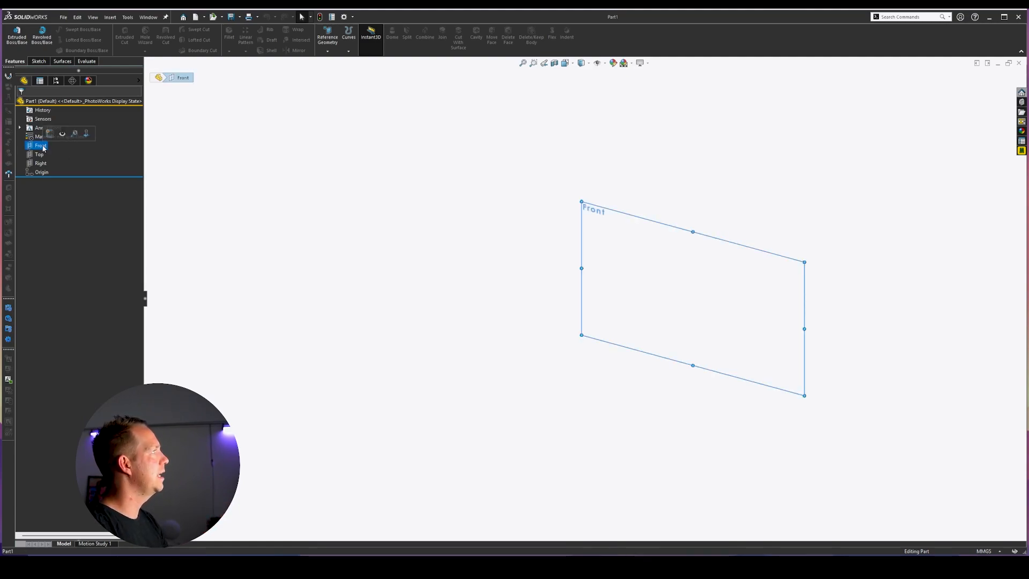
left_click(62, 133)
left_click(39, 155)
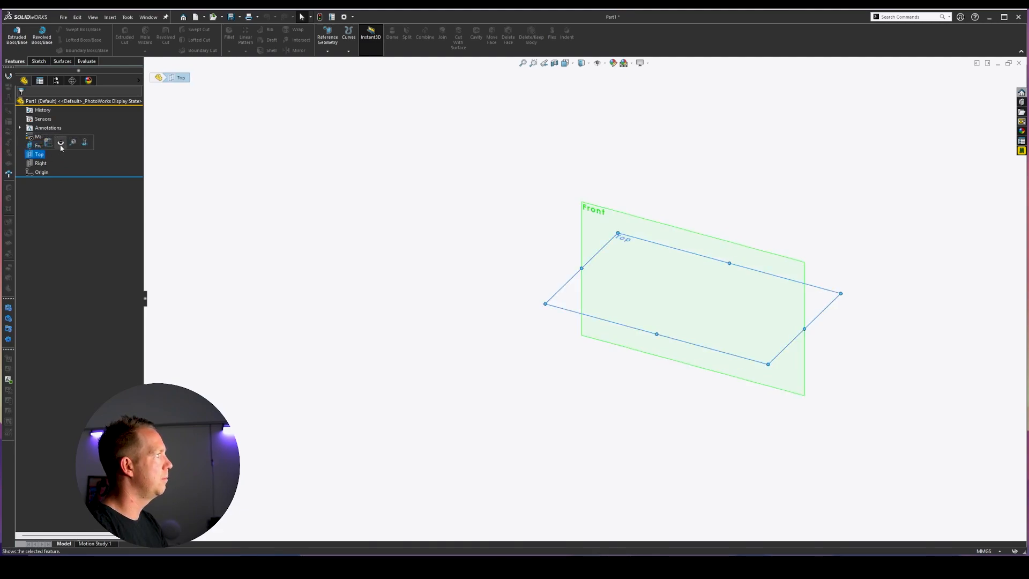
left_click(61, 143)
left_click(40, 163)
left_click(60, 151)
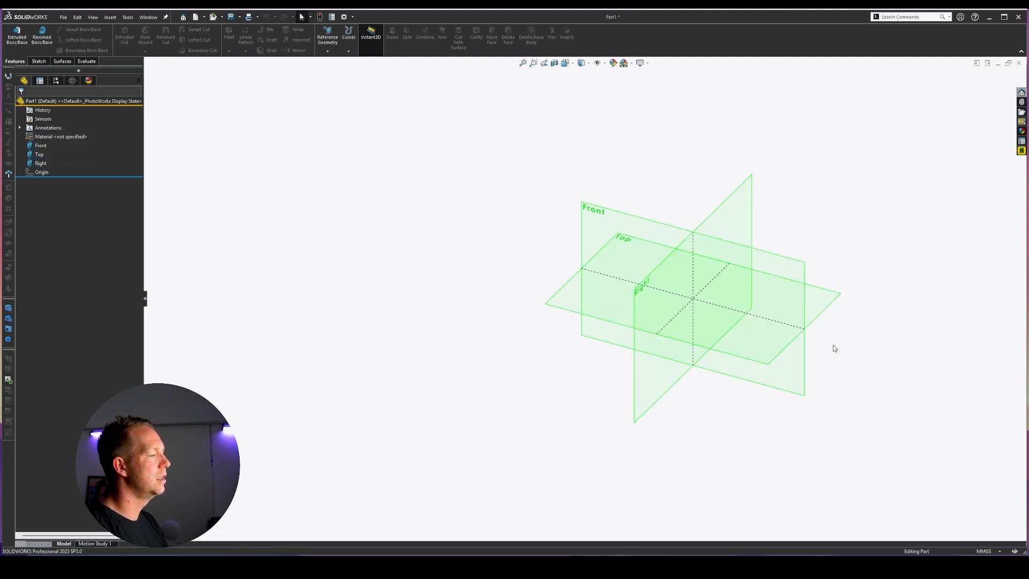
scroll(834, 348, "up", 1)
scroll(834, 348, "down", 1)
mouse_move(835, 348)
middle_mouse_down()
mouse_move(810, 280)
mouse_move(822, 348)
middle_mouse_up()
scroll(597, 280, "down", 2)
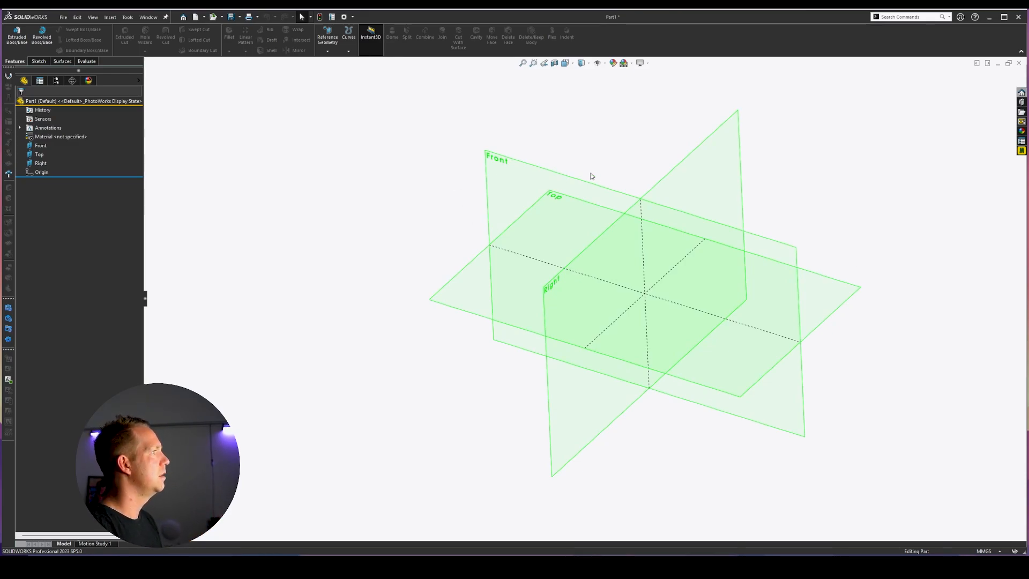
left_click(42, 147)
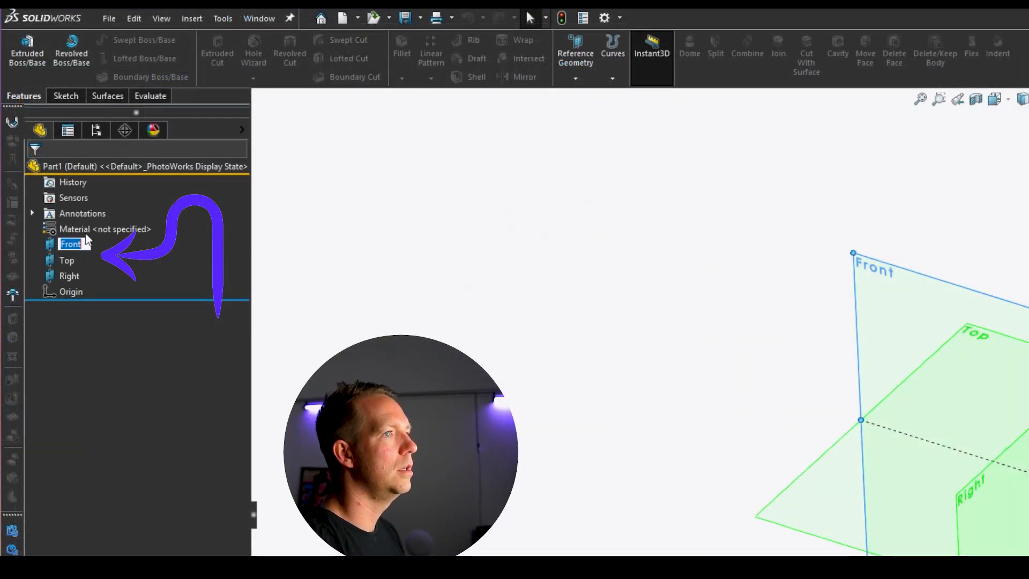
left_click(64, 245)
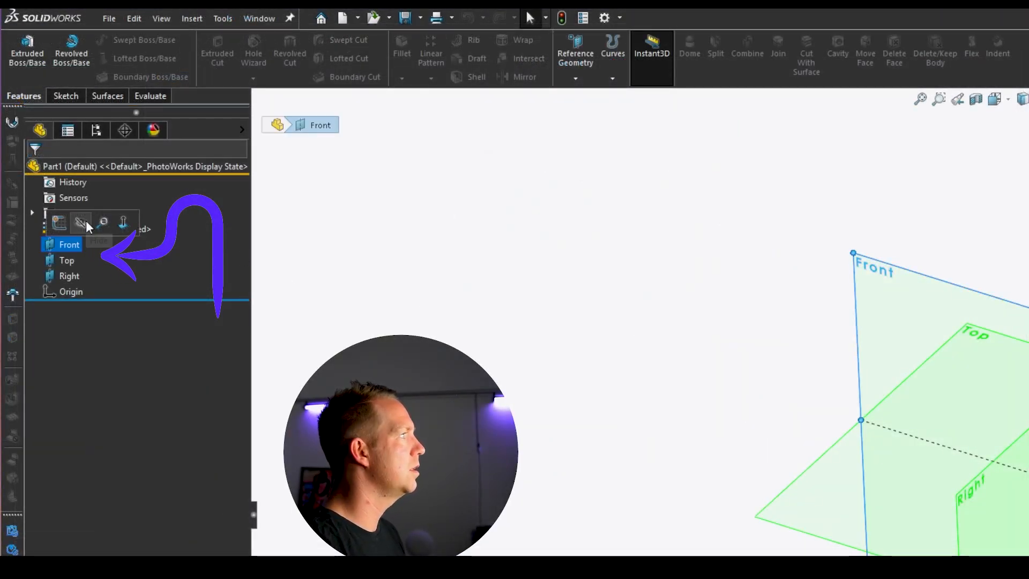
left_click(436, 324)
scroll(1026, 515, "up", 2)
scroll(860, 428, "down", 2)
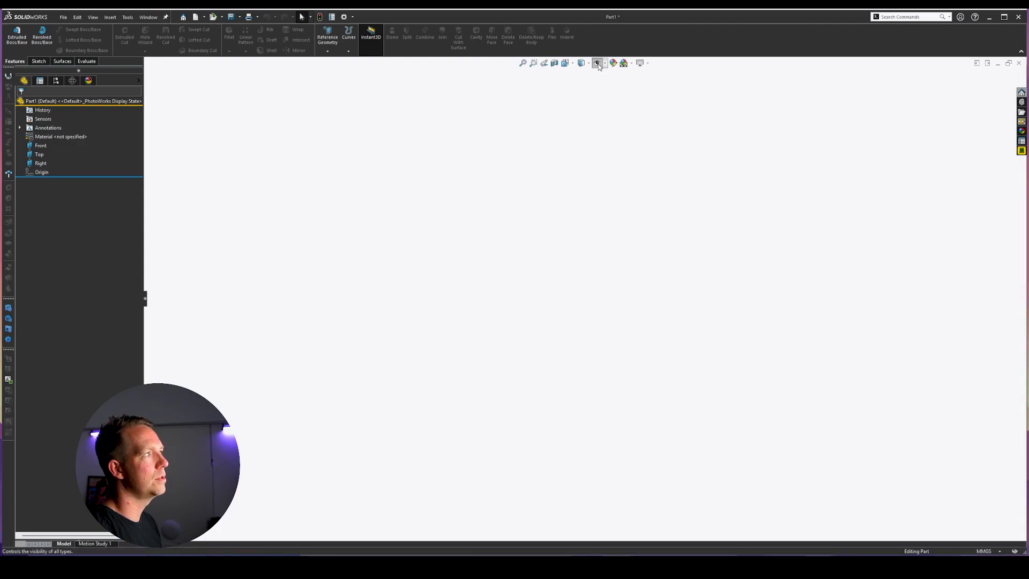
Toggle the global visibility of all item types off and back on
left_click(597, 64)
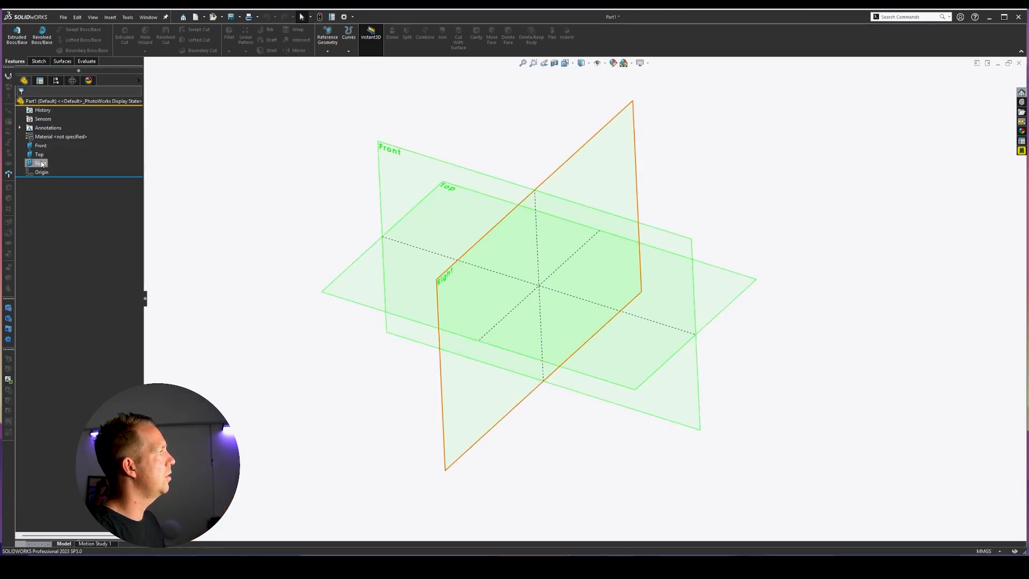
left_click(597, 64)
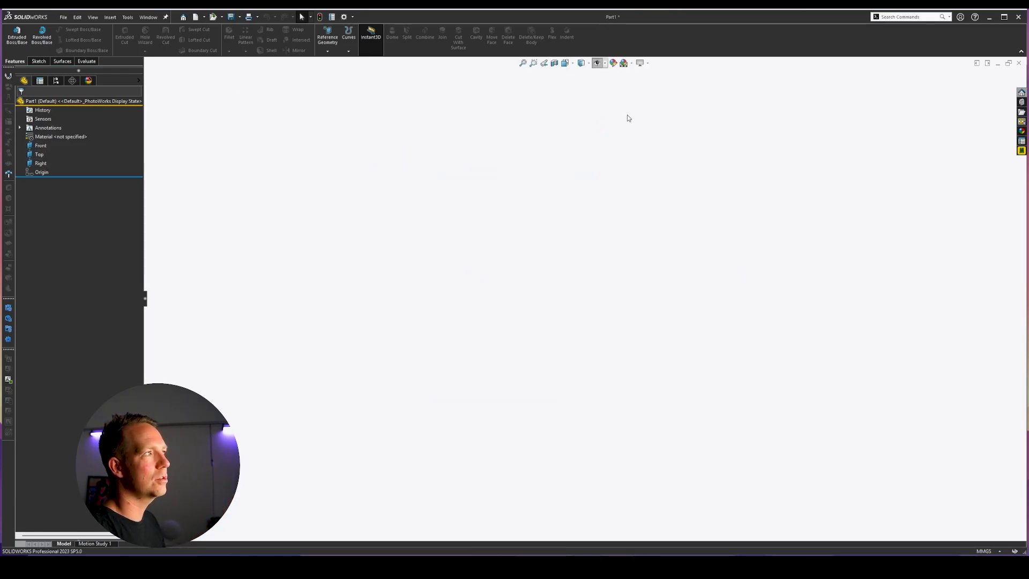
left_click(597, 64)
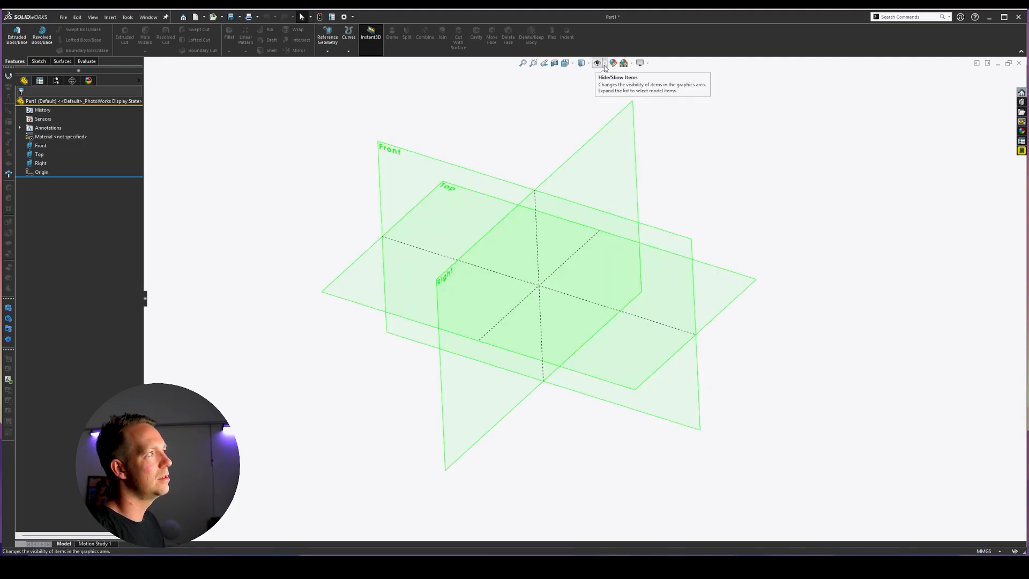
Toggle the global display of planes off and back on with View Planes
left_click(605, 63)
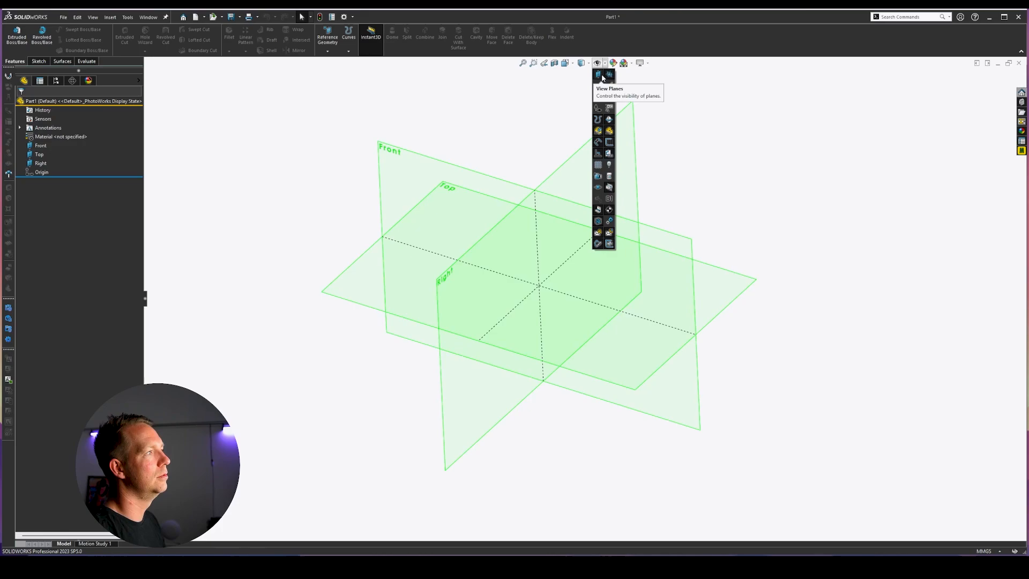
left_click(606, 65)
left_click(606, 65)
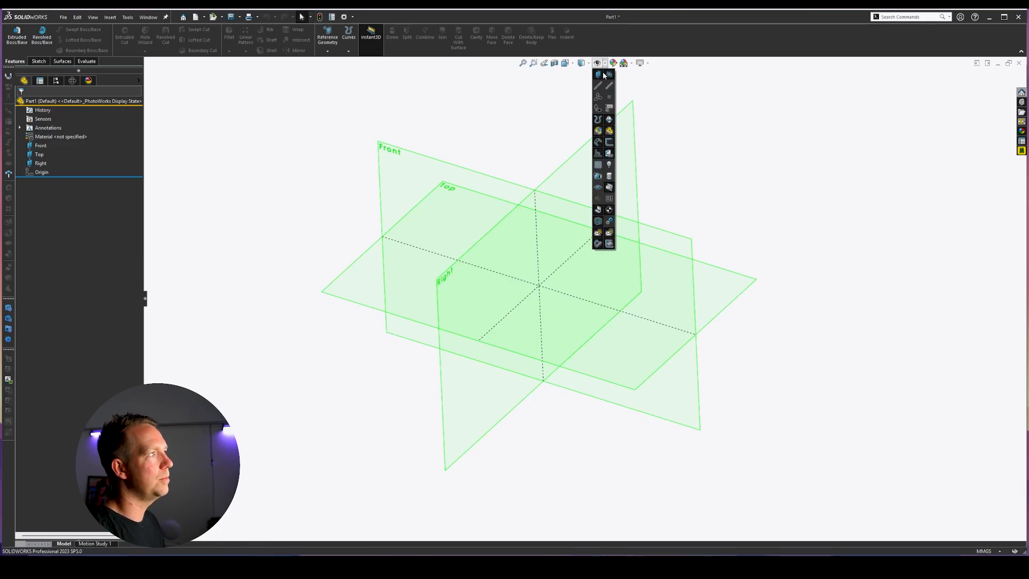
left_click(599, 75)
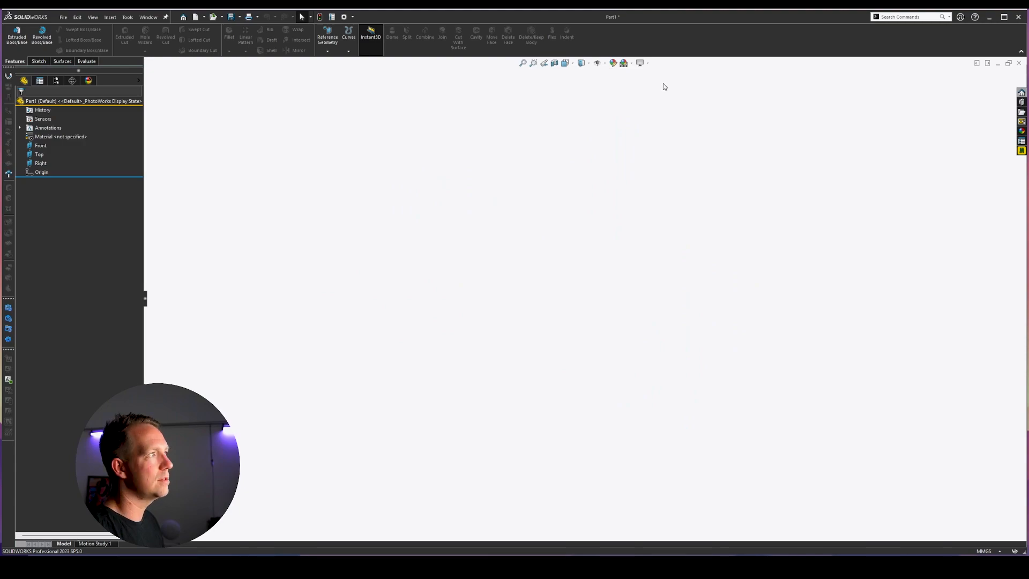
left_click(602, 67)
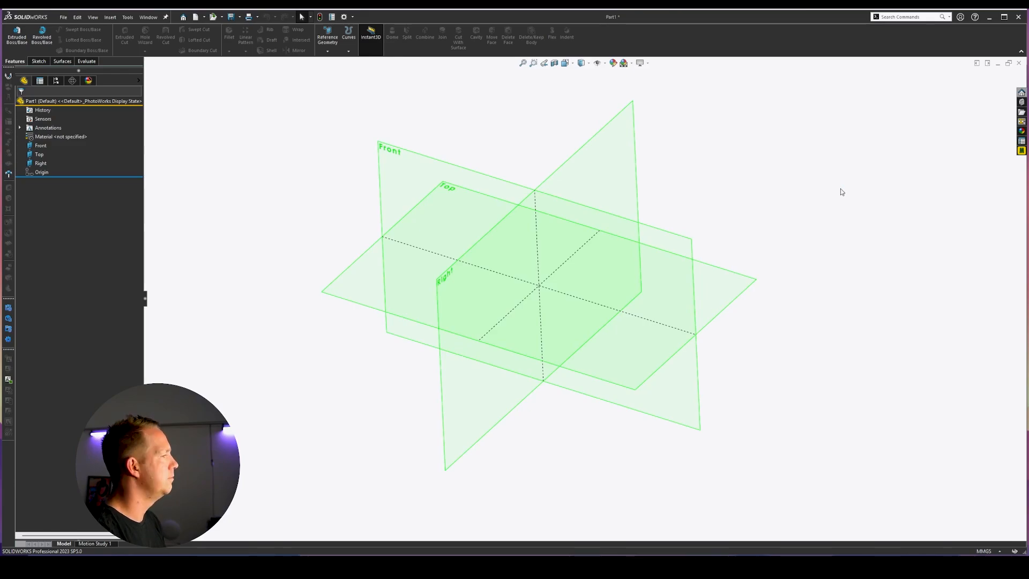
Start a new sketch on the Right plane and view it at an angle
key("ctrl+bracketright")
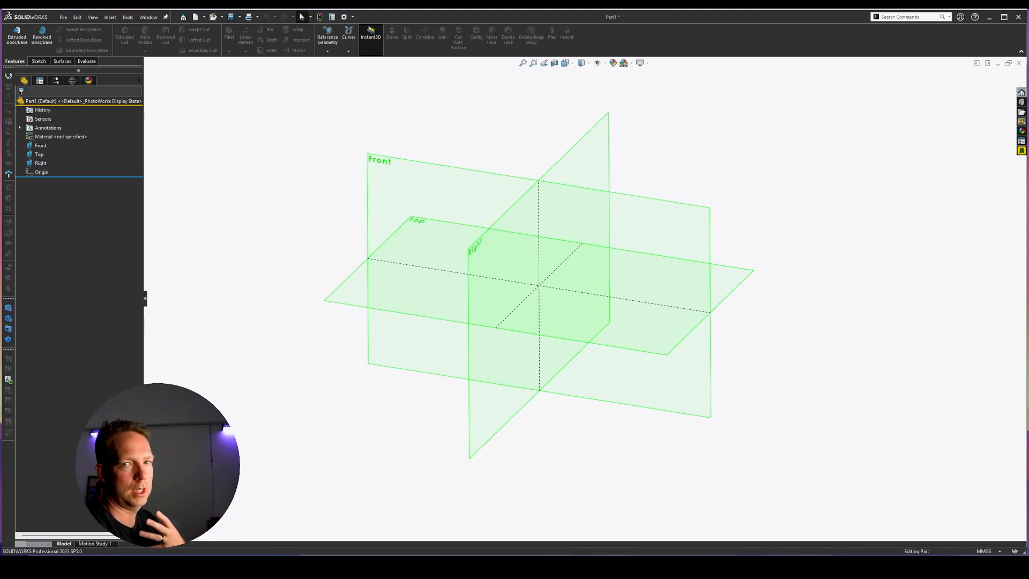
middle_click_drag(826, 317, 839, 291)
middle_click_drag(744, 191, 747, 202)
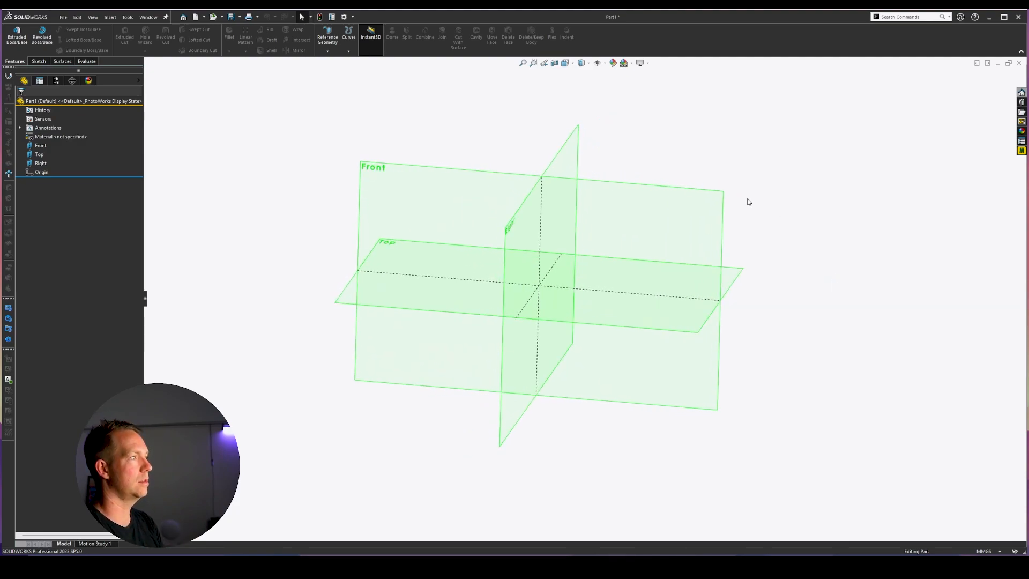
left_click(580, 161)
left_click(613, 137)
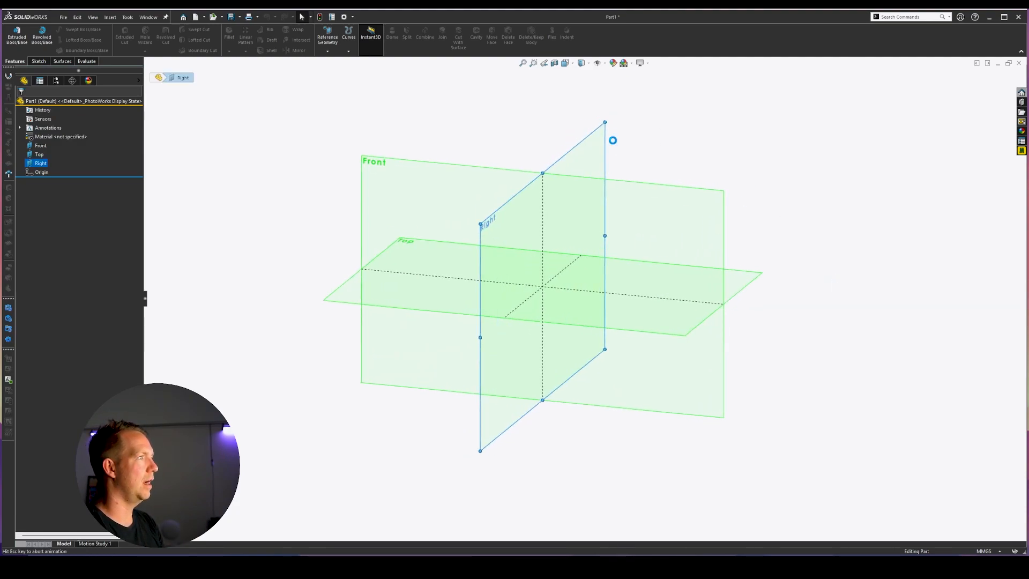
mouse_move(632, 291)
middle_mouse_down()
mouse_move(654, 268)
mouse_move(723, 314)
mouse_move(749, 289)
mouse_move(739, 305)
middle_mouse_up()
scroll(774, 432, "up", 2)
left_click(716, 451)
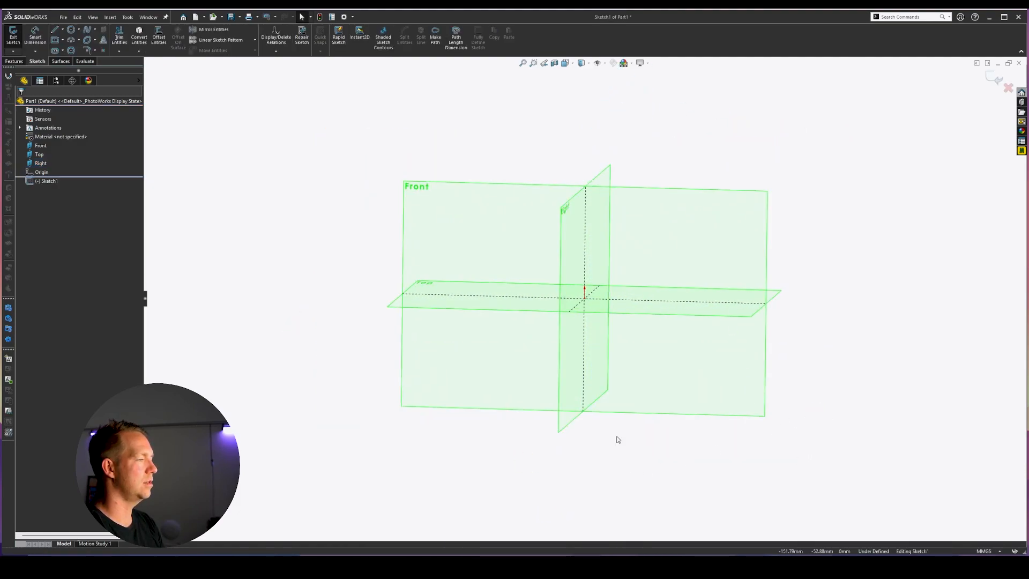
Sketch a trial circle and corner rectangle on the Right plane and discard the sketch
key("c")
left_click(601, 234)
left_click(611, 259)
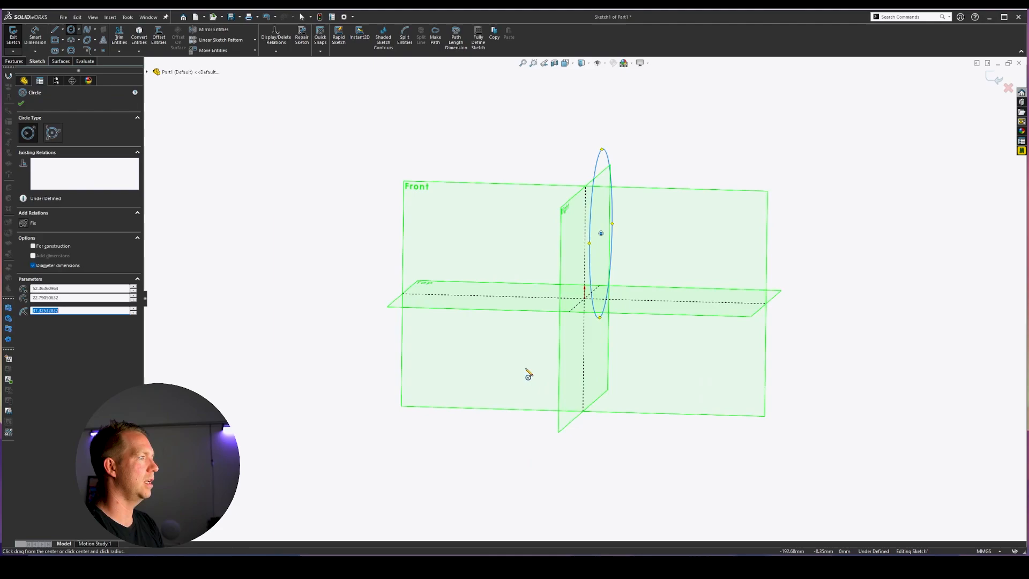
right_click_drag(526, 373, 552, 461)
left_click(547, 360)
left_click(571, 439)
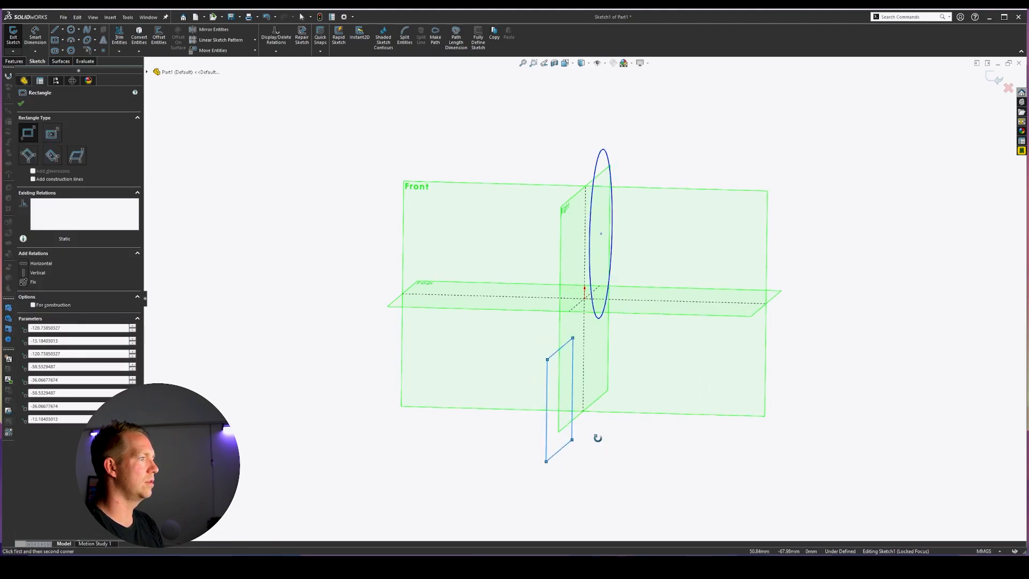
middle_click_drag(597, 436, 602, 433)
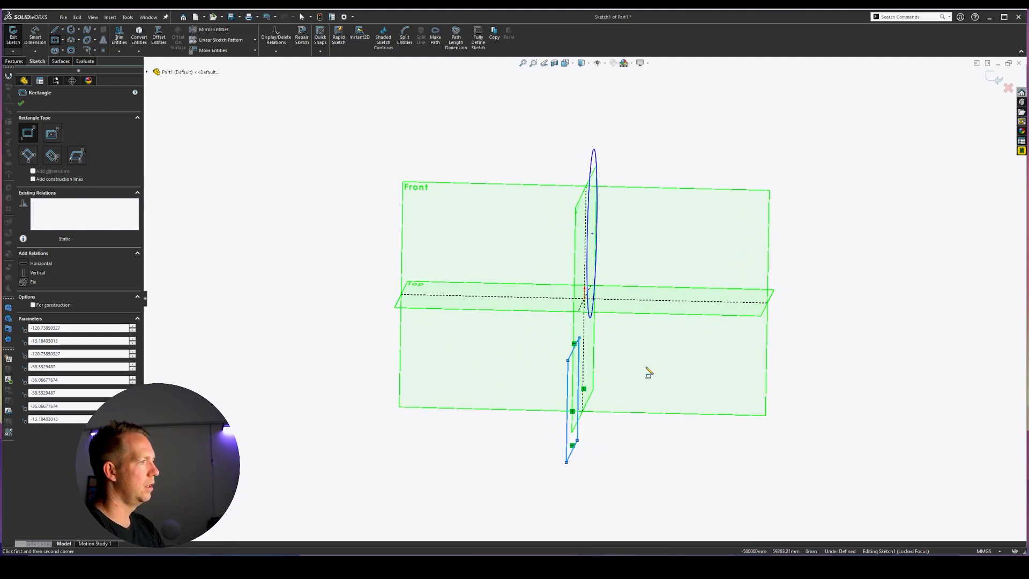
key("Escape")
key("space")
left_click(781, 421)
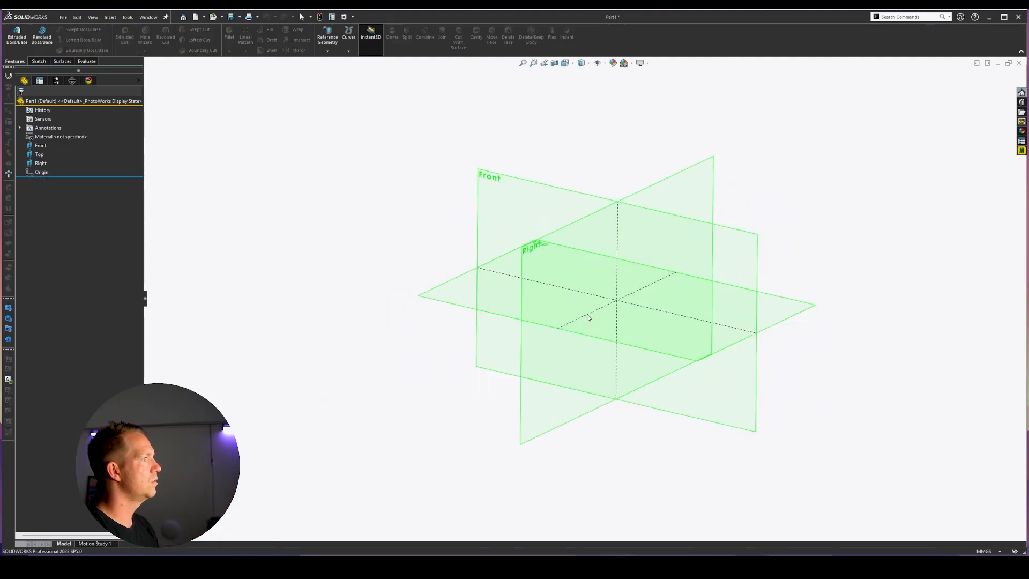
Hide the Top and Right planes, leaving only the Front plane shown
scroll(586, 317, "up", 1)
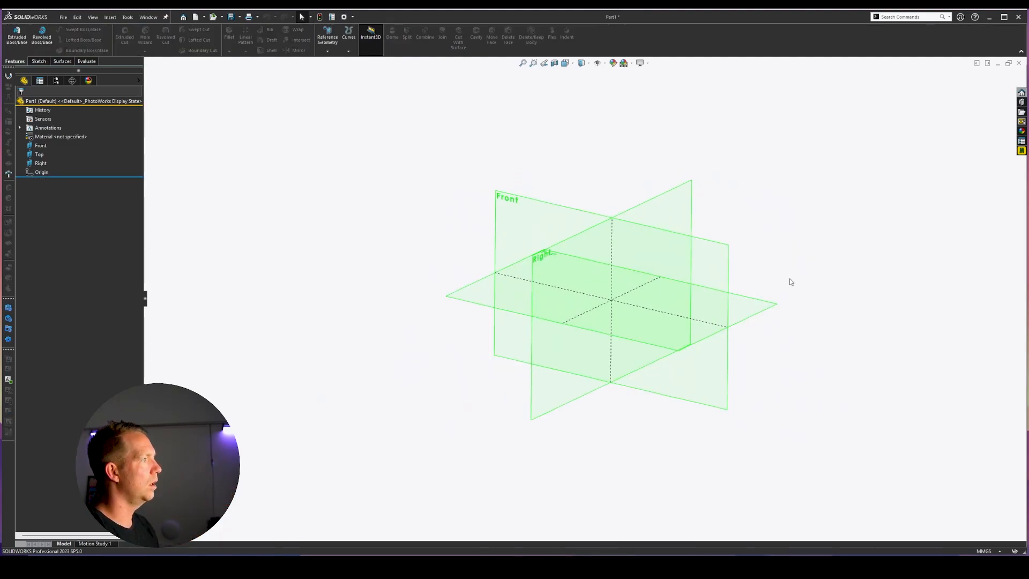
mouse_move(744, 309)
middle_mouse_down()
mouse_move(735, 278)
mouse_move(754, 308)
middle_mouse_up()
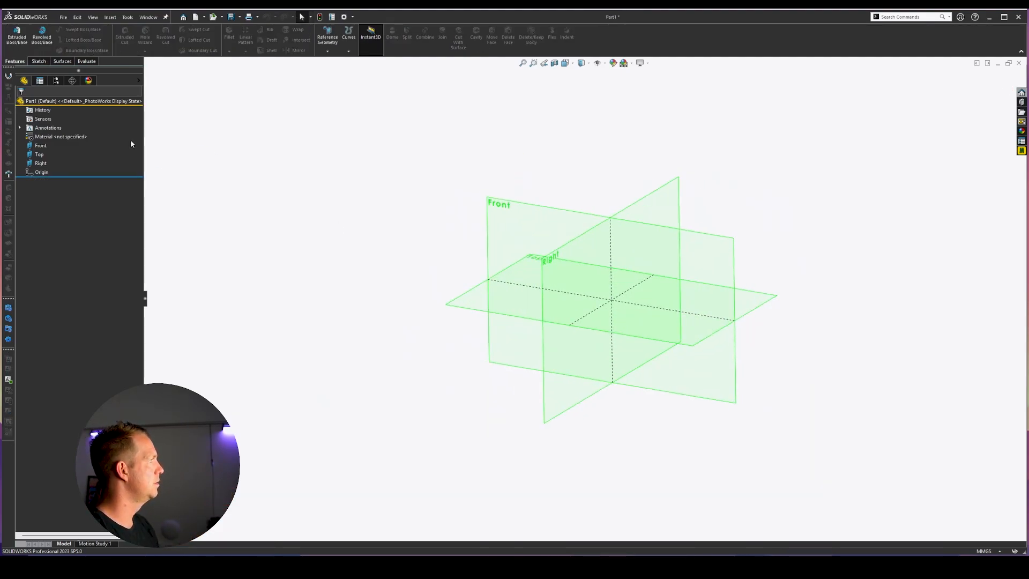
left_click(39, 155)
left_click(55, 144)
left_click(40, 163)
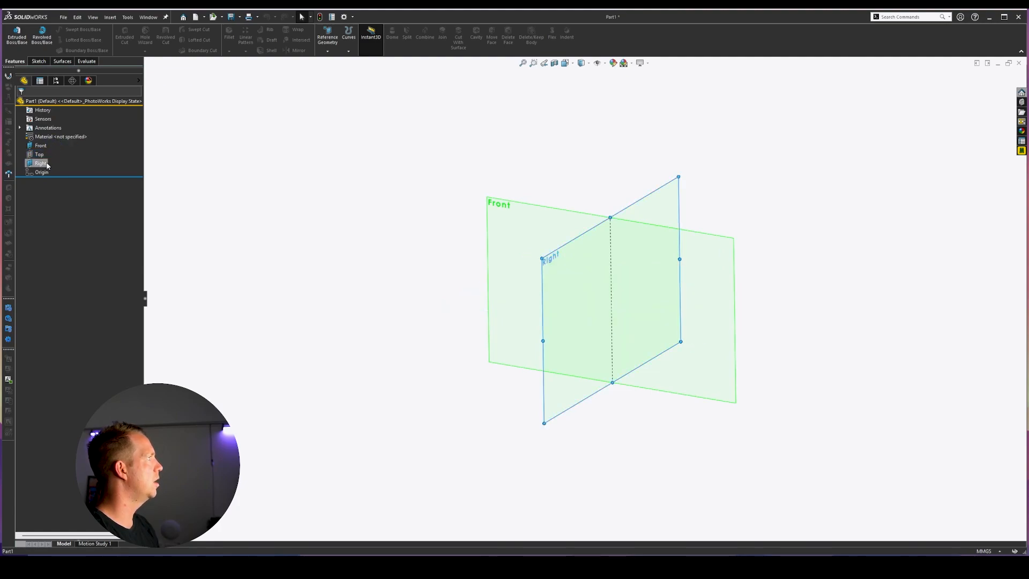
left_click(56, 154)
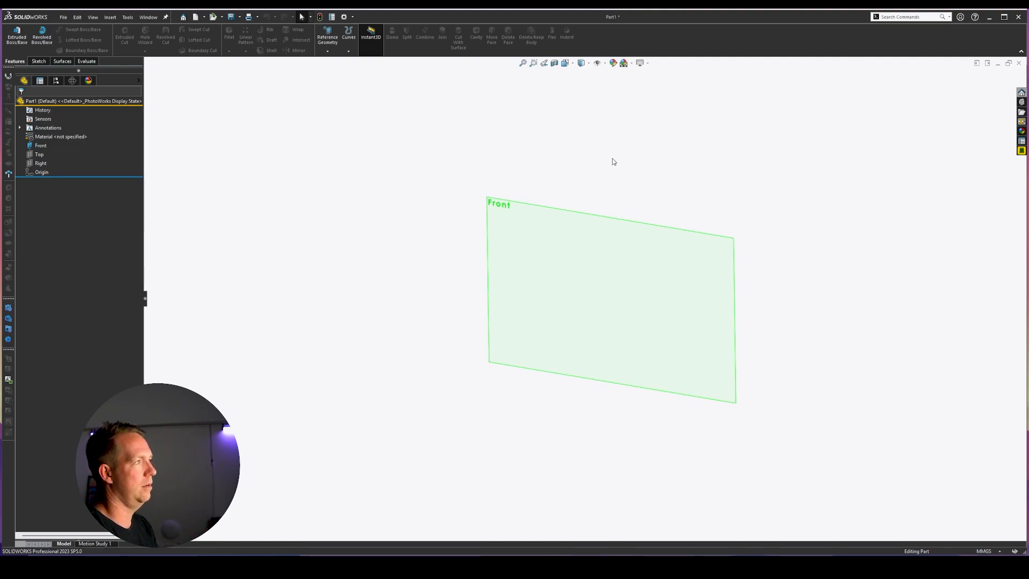
Start a sketch on the Front plane and draw a horizontal line about 56 mm long from the origin
left_click(539, 234)
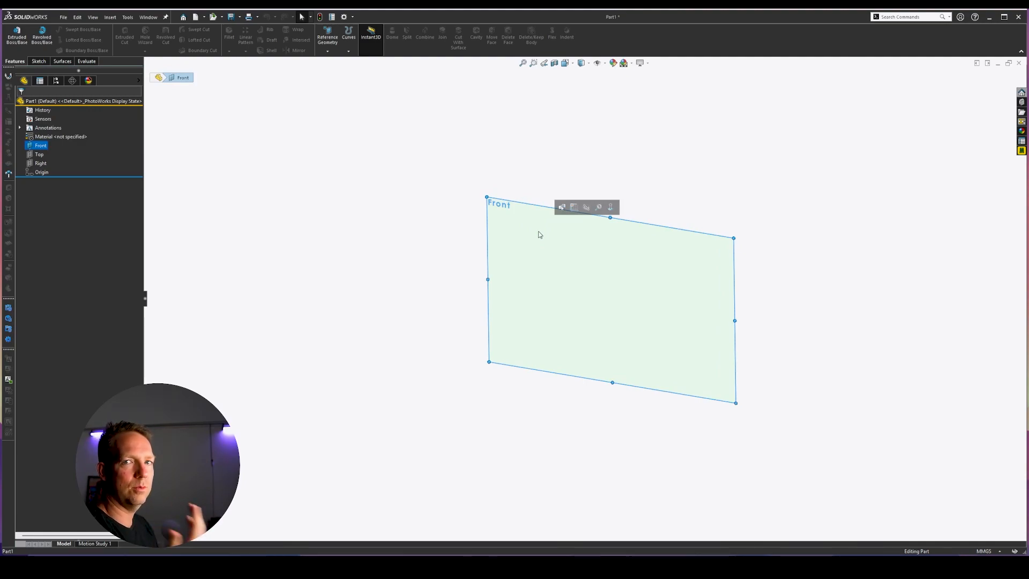
left_click(574, 207)
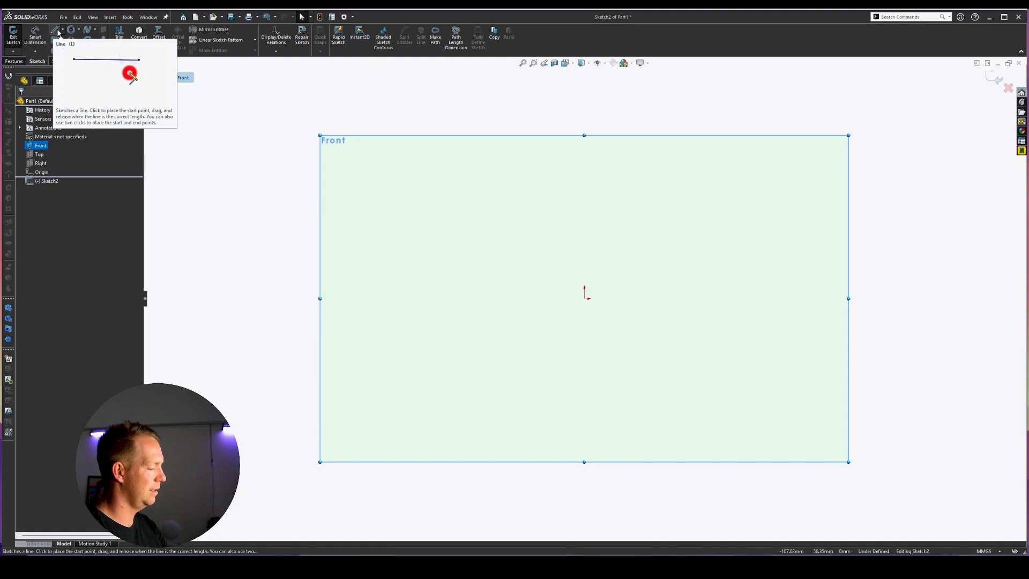
left_click(58, 32)
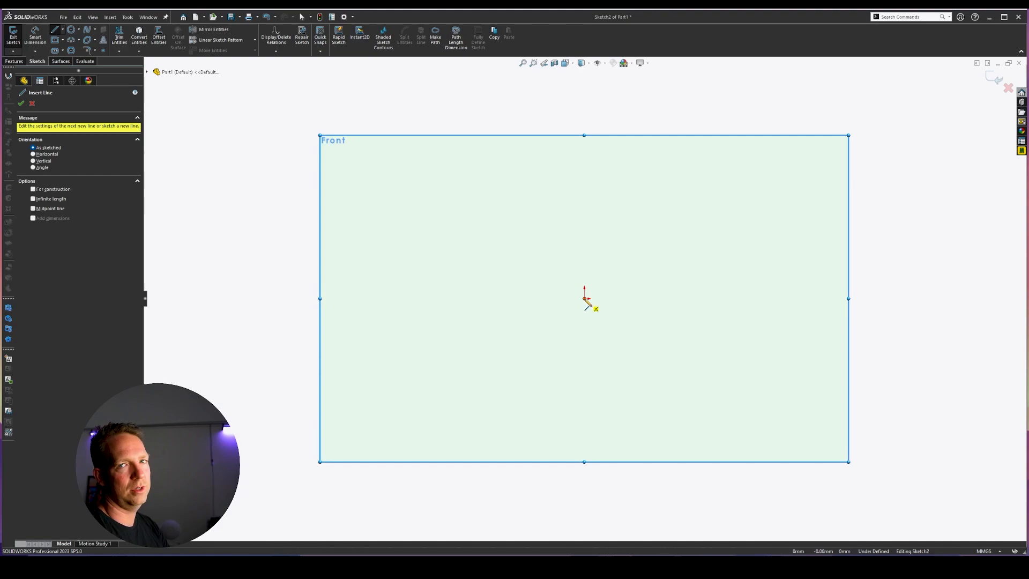
left_click(584, 299)
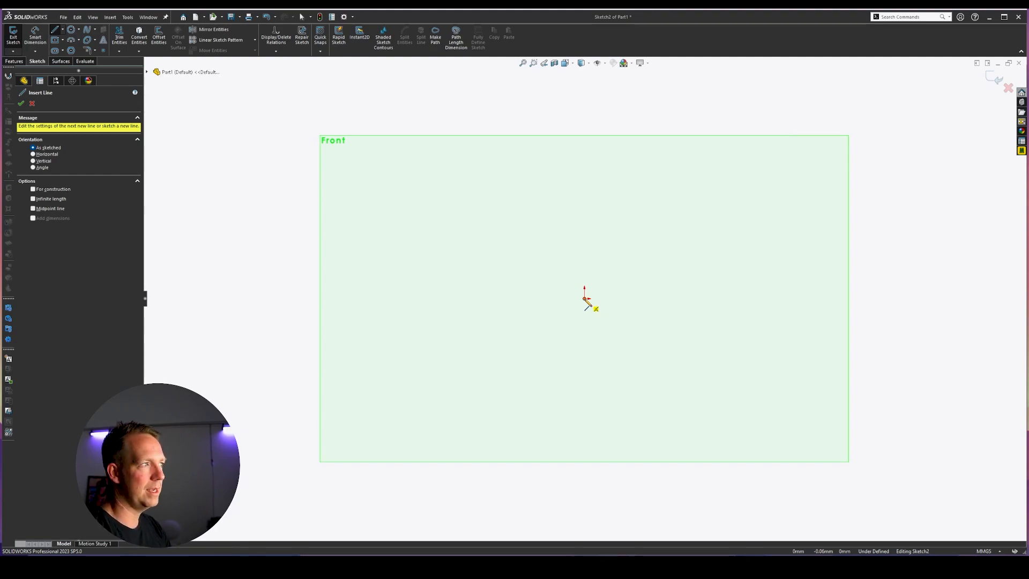
left_click(584, 298)
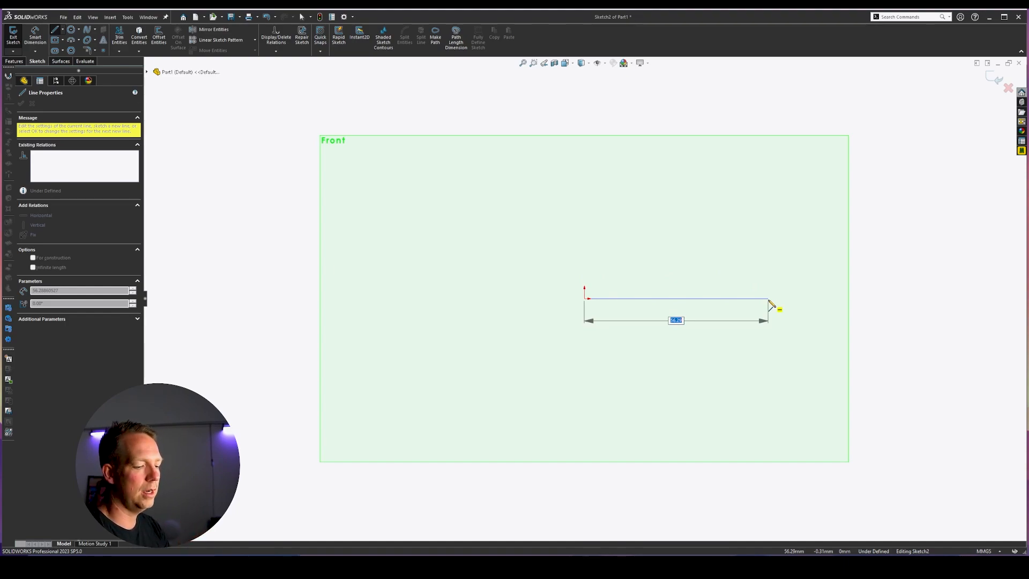
left_click(770, 304)
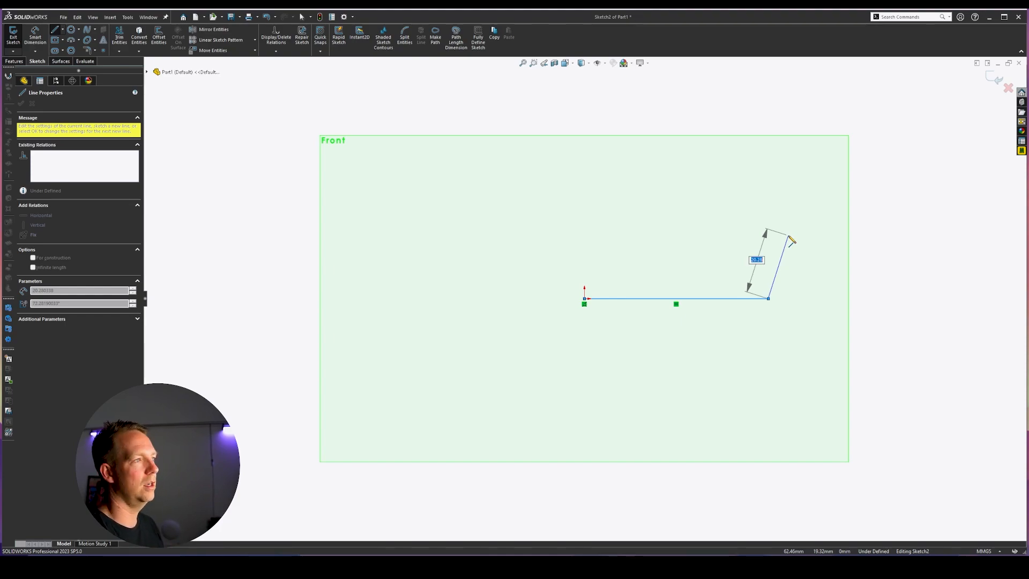
Continue the line chain into a stepped outline, add an inner segment parallel to the upper slanted edge, and end the chain at the origin
left_click(768, 199)
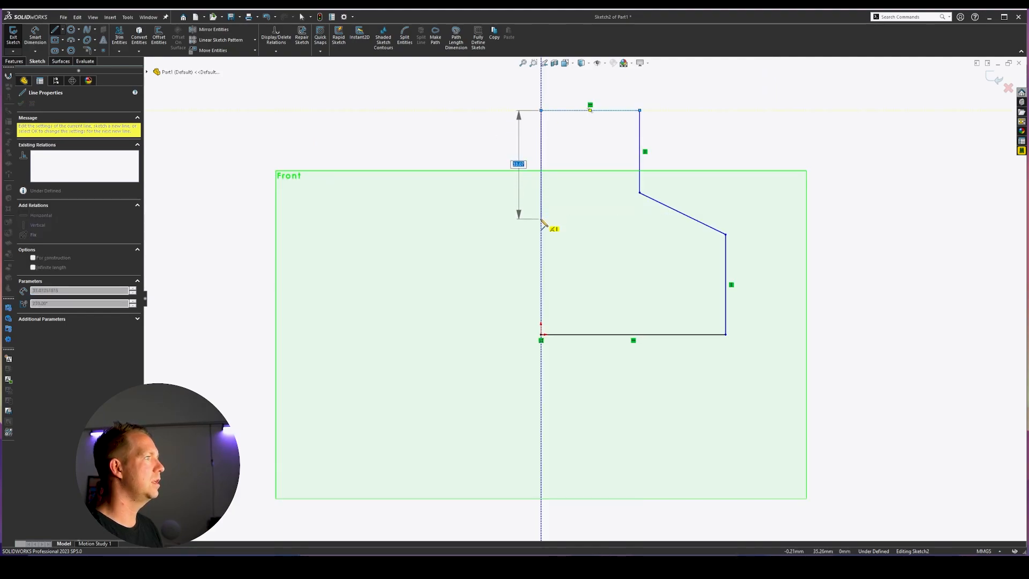
left_click(540, 219)
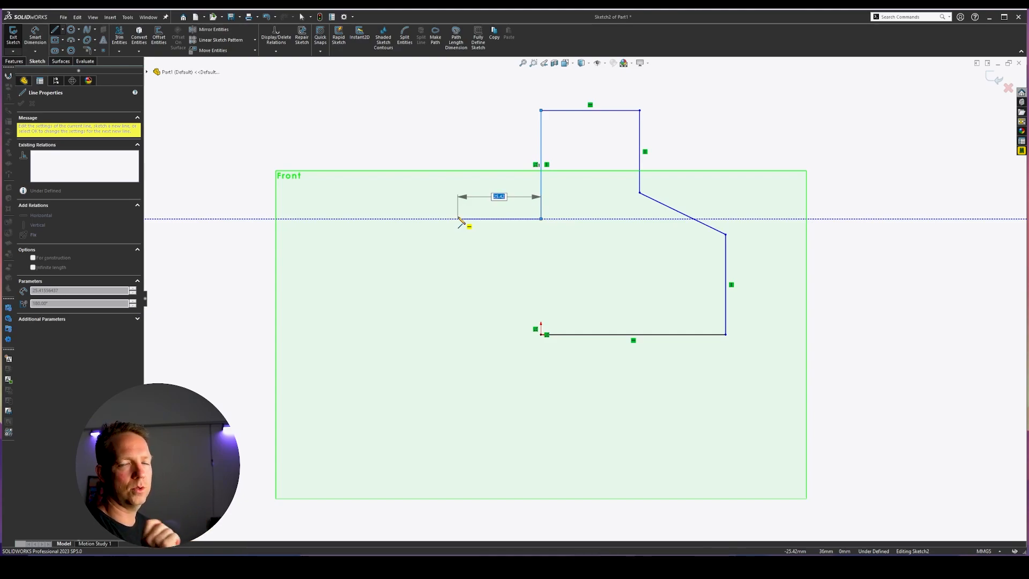
left_click(458, 219)
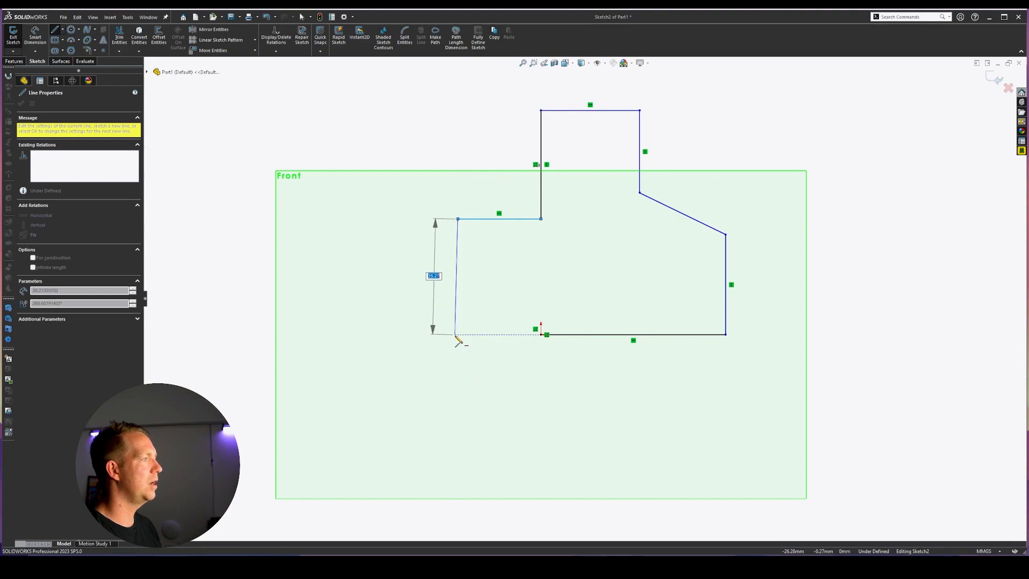
left_click(457, 387)
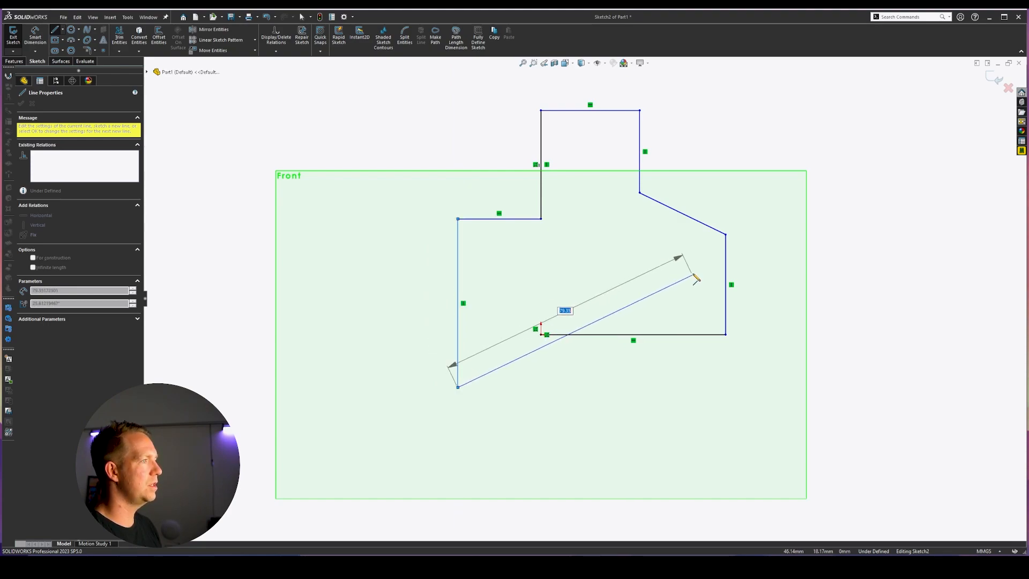
left_click(696, 269)
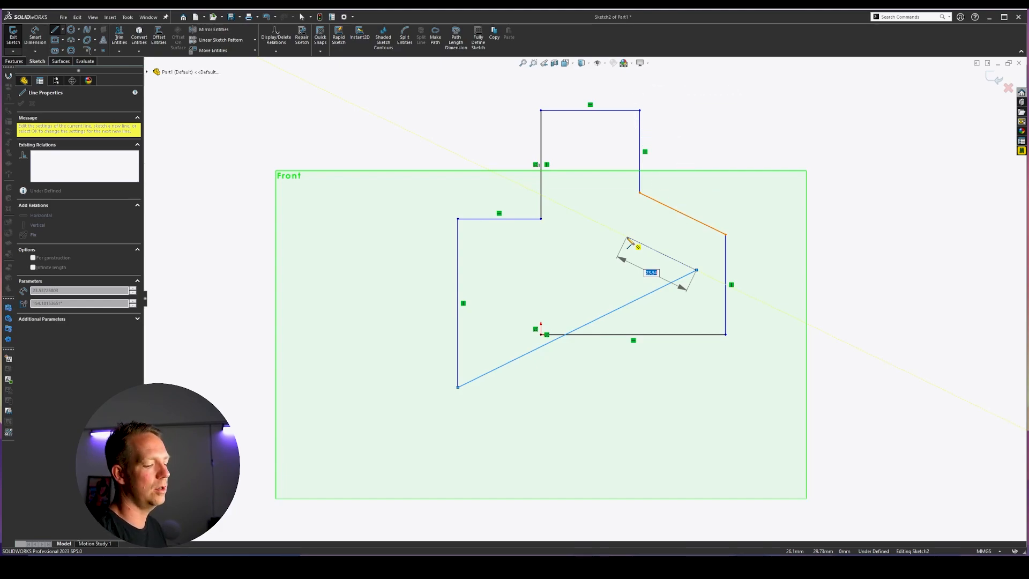
left_click(627, 237)
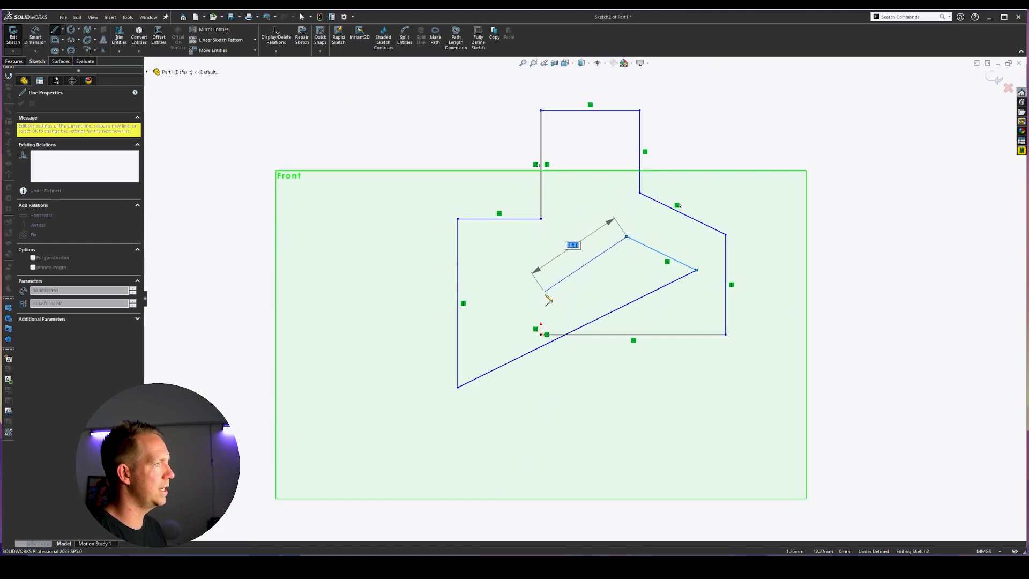
left_click(543, 336)
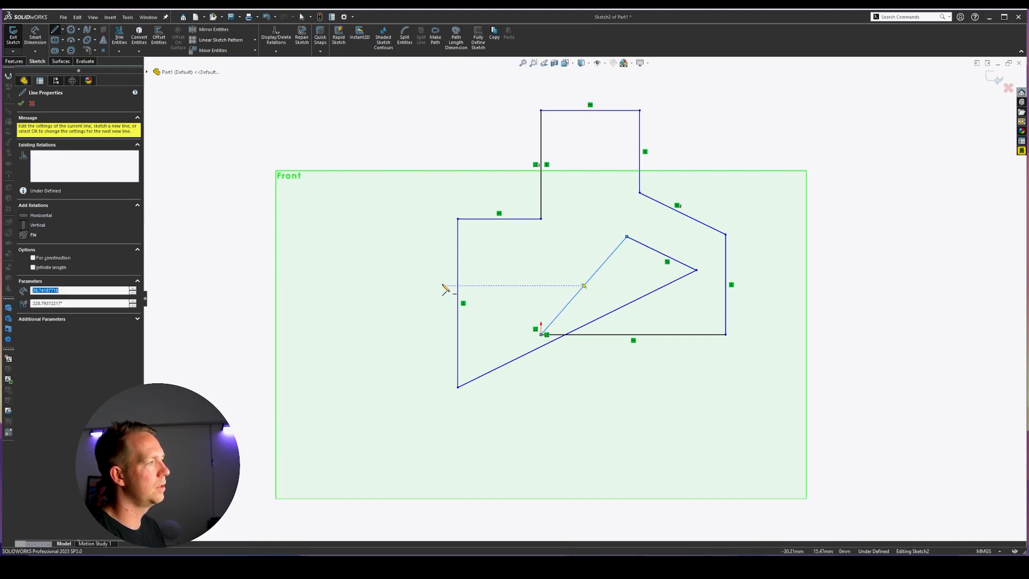
Draw a closed rectangle about 21 mm wide from four connected lines below the main profile
left_click(558, 414)
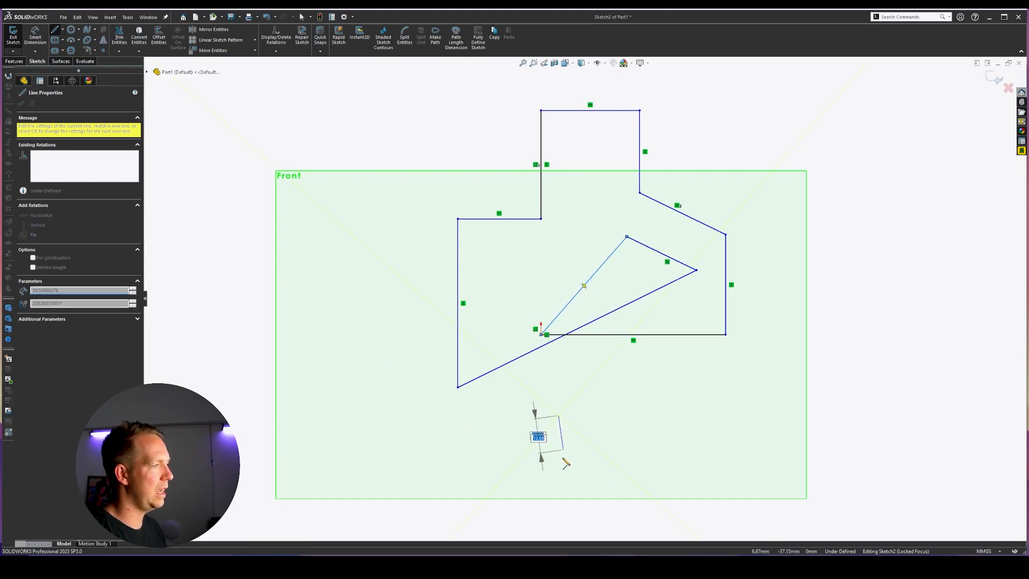
left_click(559, 466)
left_click(626, 466)
left_click(627, 414)
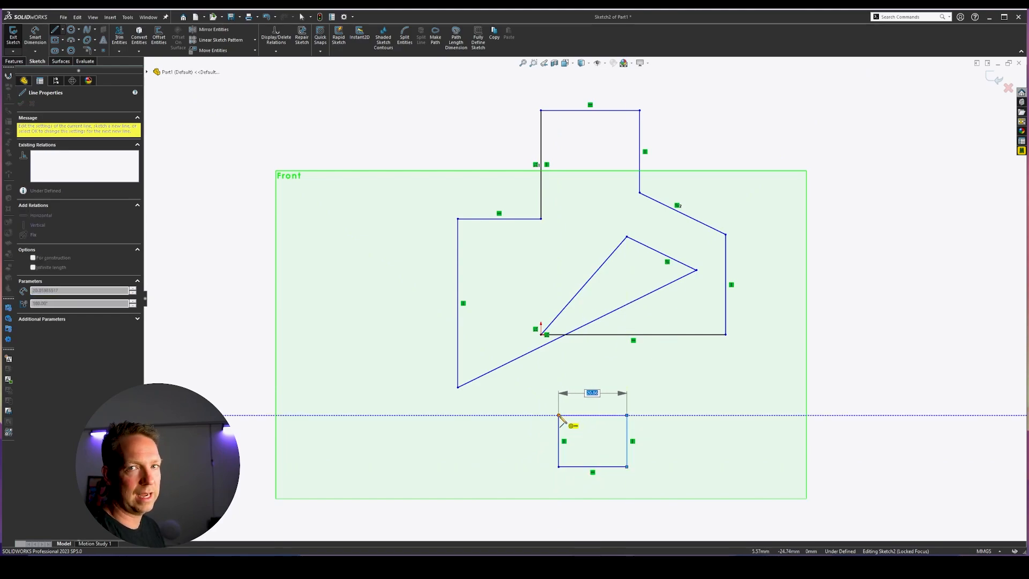
left_click(558, 414)
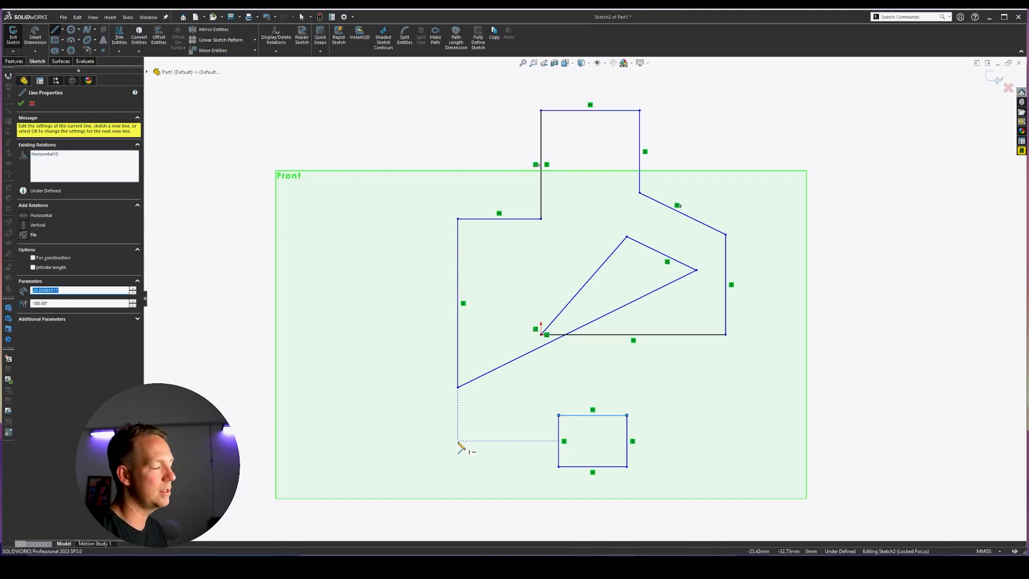
Draw an open house-shaped chain beside the profile, with two vertical sides and two perpendicular slanted lines meeting at a peak
left_click(315, 445)
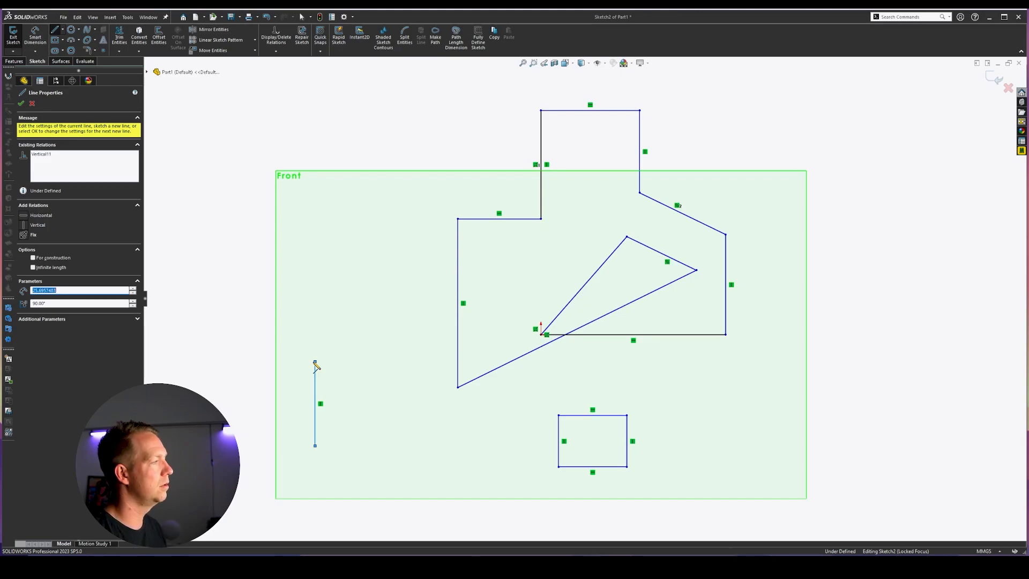
left_click(315, 362)
left_click(348, 329)
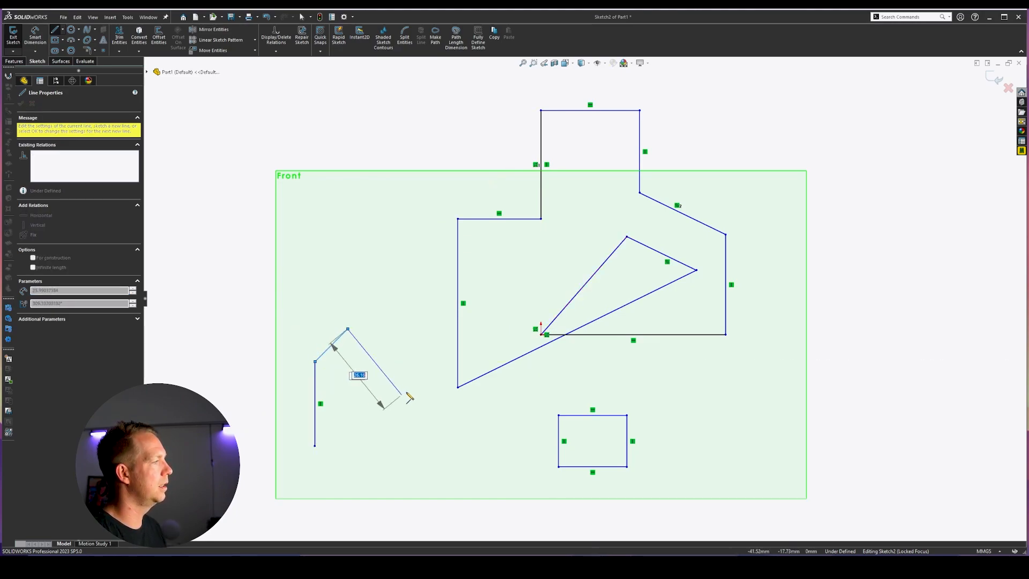
left_click(409, 390)
double_click(408, 431)
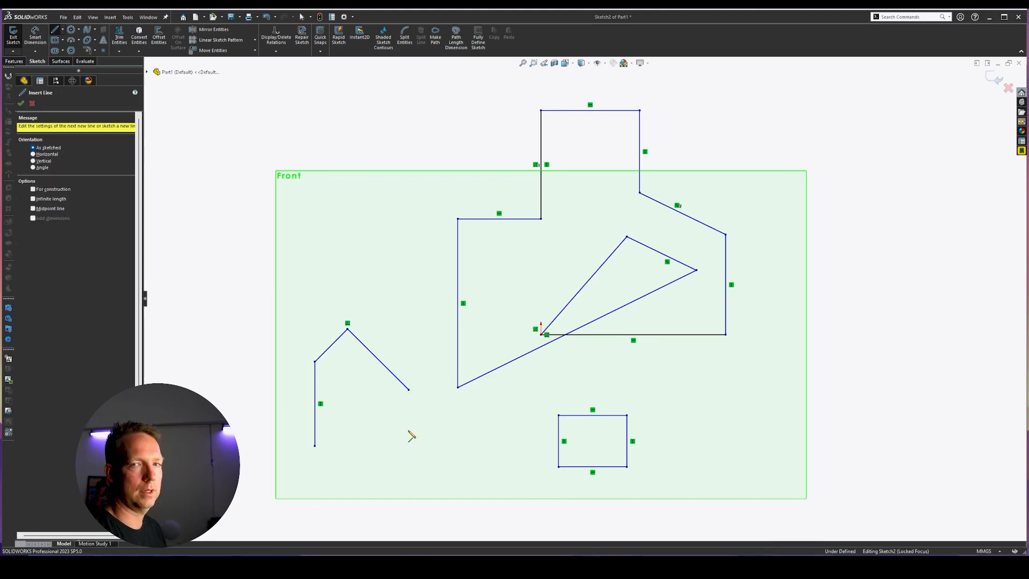
left_click(408, 389)
left_click(408, 449)
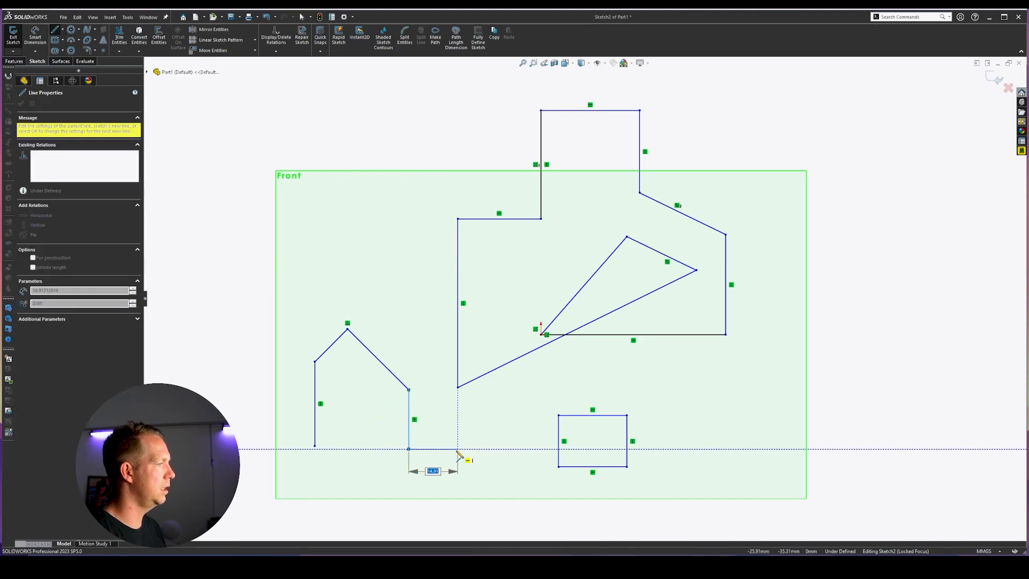
key("Escape")
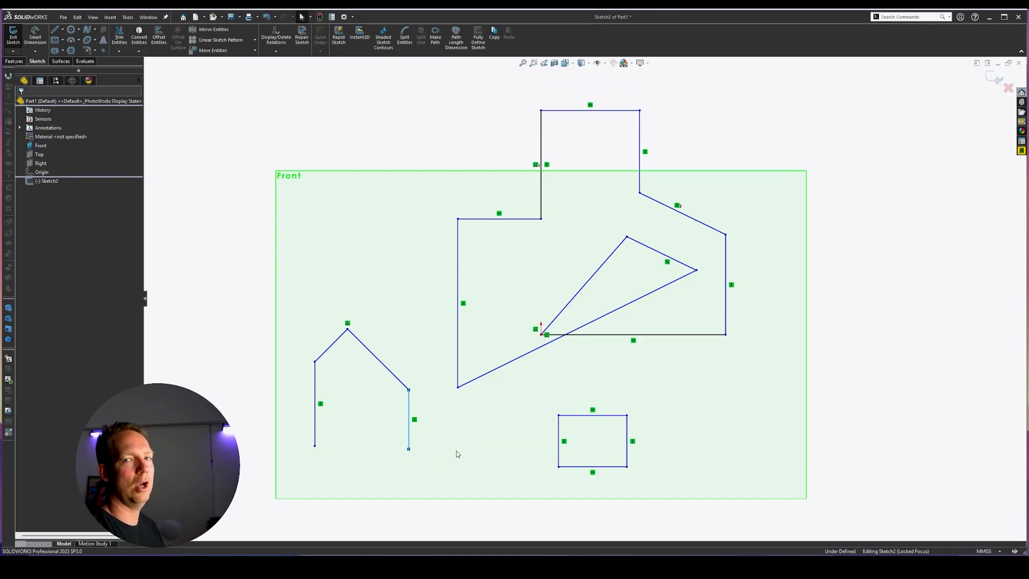
Draw three separate vertical lines above the house-shaped chain, making the leftmost about 22.5 mm long, and end the Line command
key("l")
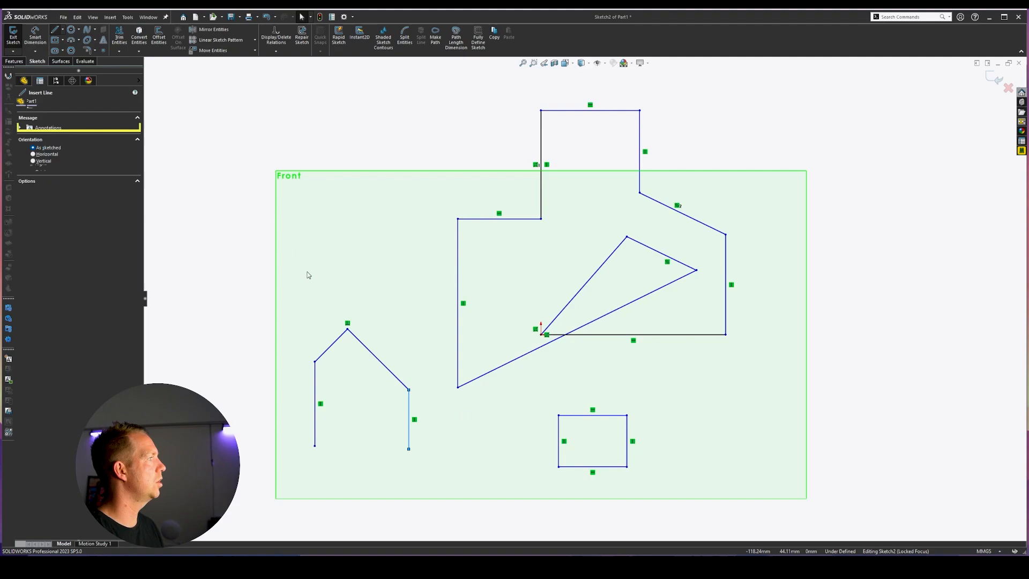
left_click(322, 219)
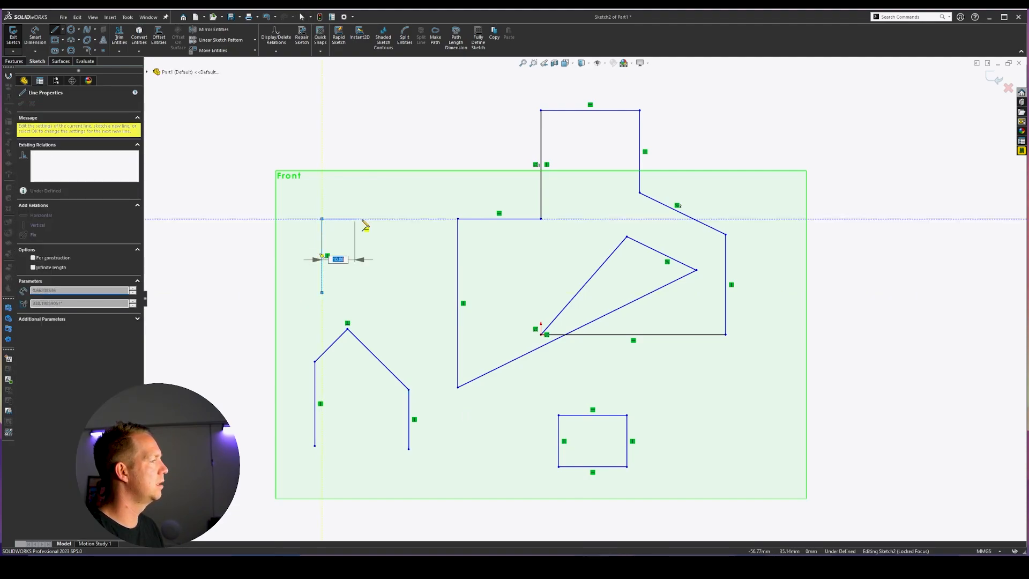
left_click(375, 220)
key("ctrl+z")
left_click(376, 252)
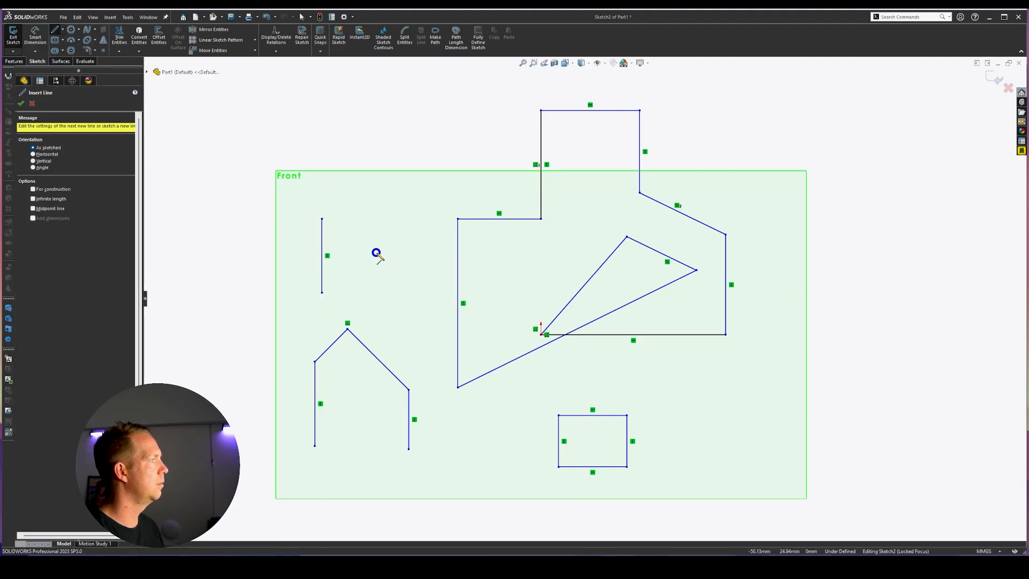
left_click(375, 288)
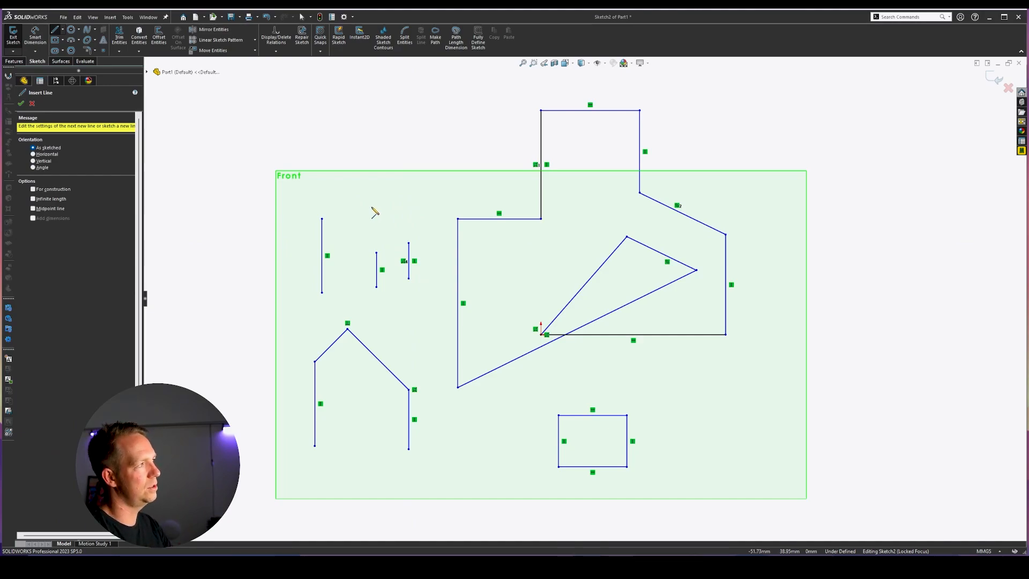
key("Escape")
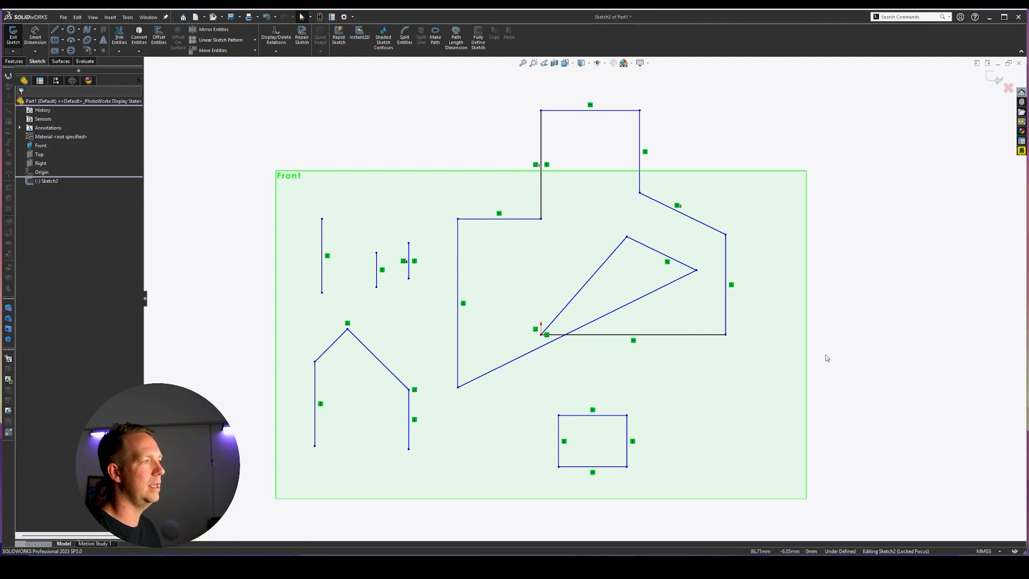
Test the profile's vertical and horizontal relations by moving its left vertical line inward and pulling on the base line's right endpoint
left_click(463, 303)
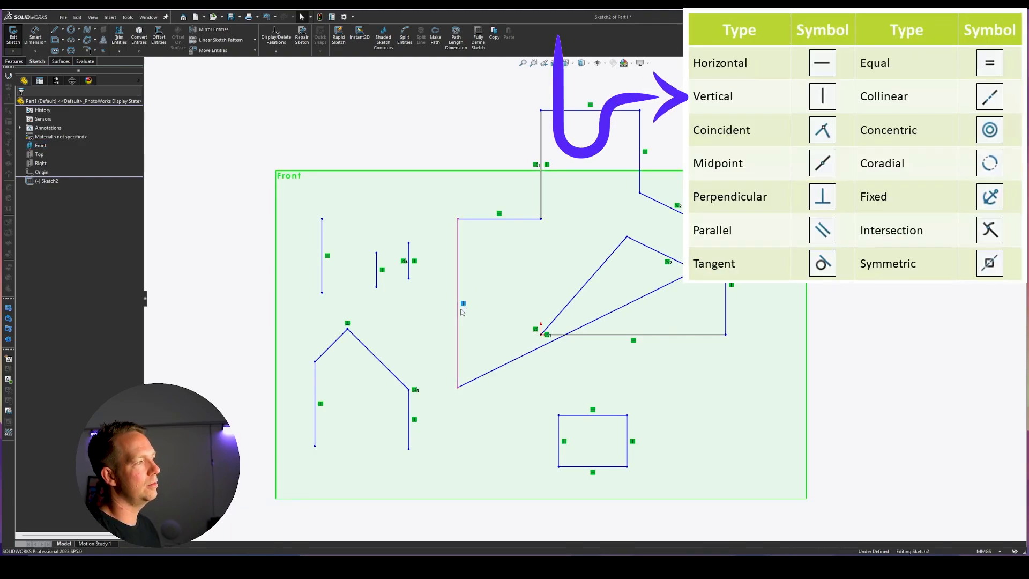
left_click_drag(458, 311, 483, 313)
left_click(633, 341)
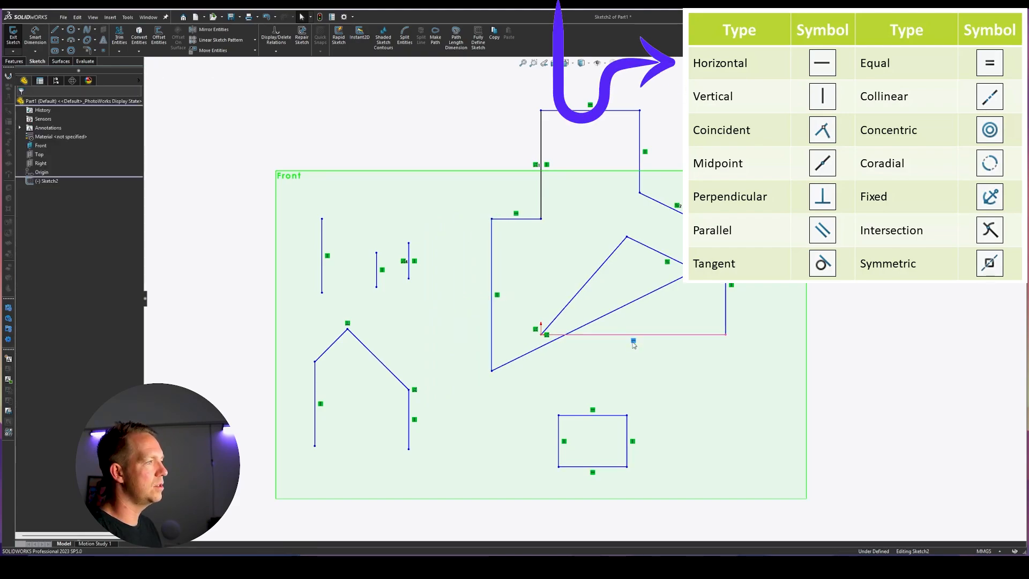
mouse_move(725, 334)
left_mouse_down()
mouse_move(736, 352)
mouse_move(730, 340)
left_mouse_up()
Examine the relation symbol at the peak of the house-shaped chain and which two lines it links
left_click(370, 321)
scroll(369, 322, "down", 4)
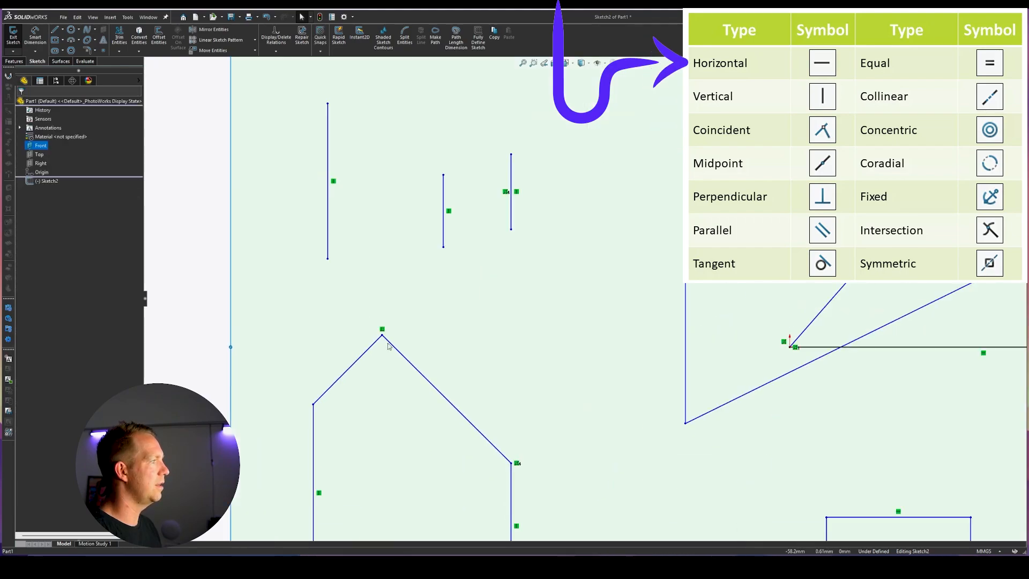
left_click(383, 330)
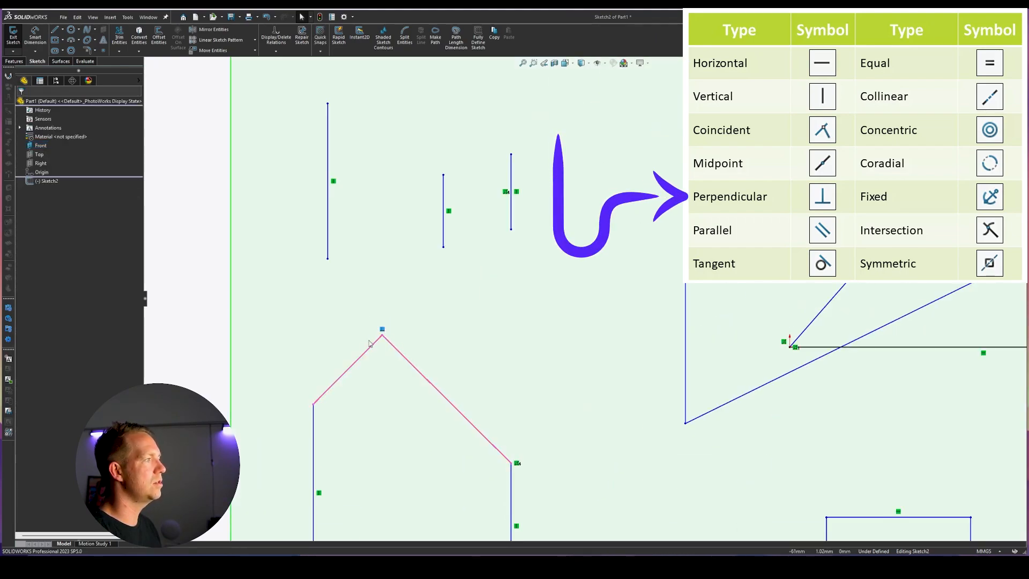
key("z")
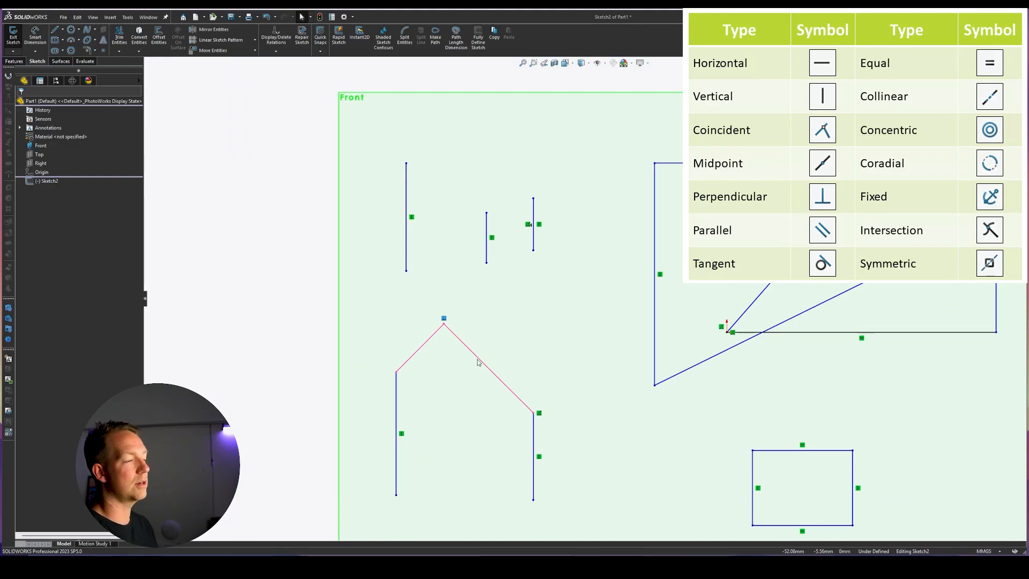
scroll(806, 270, "up", 3)
scroll(839, 271, "down", 1)
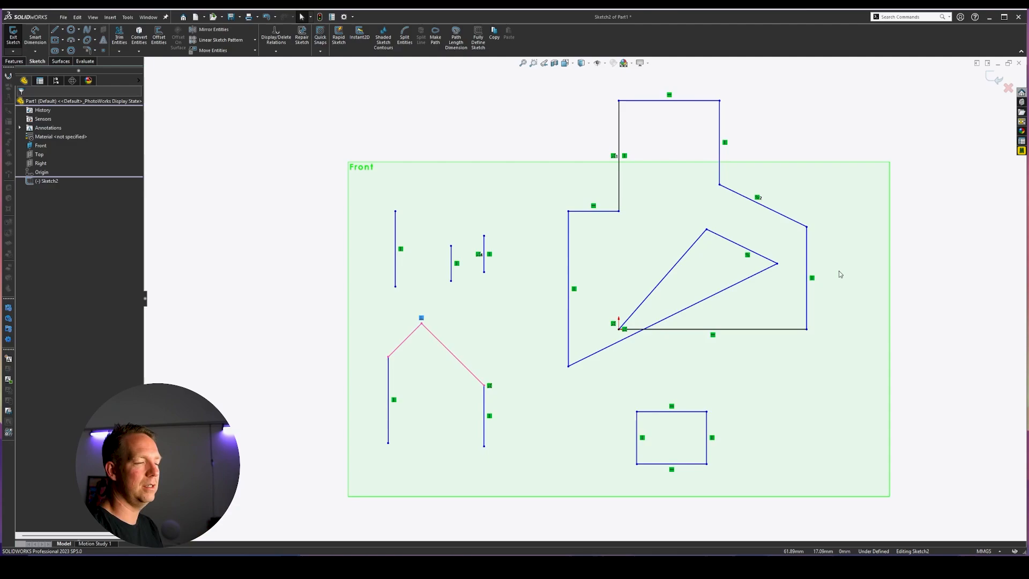
left_click(930, 308)
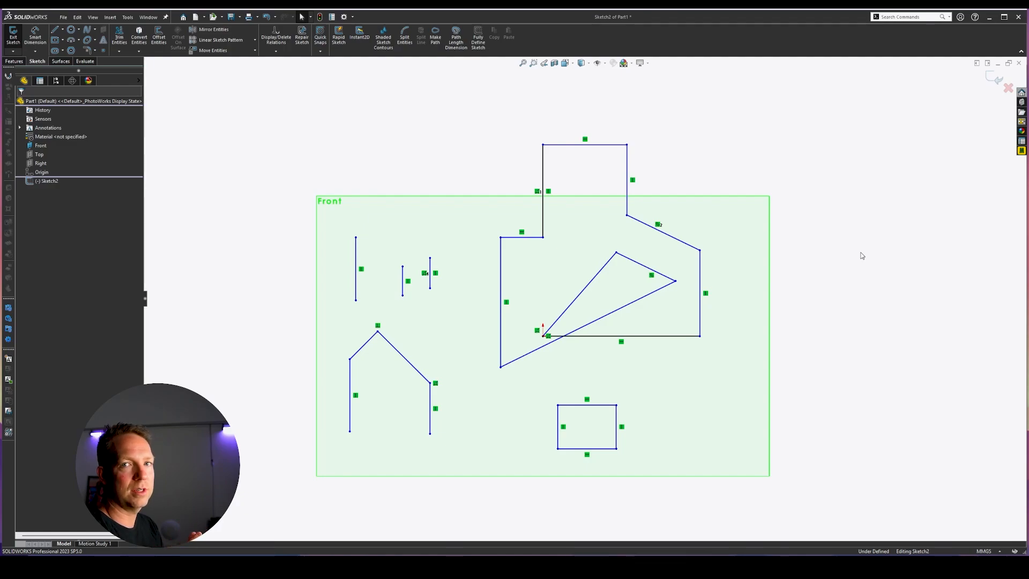
Delete the leftmost separate vertical line above the house-shaped chain
left_click(357, 282)
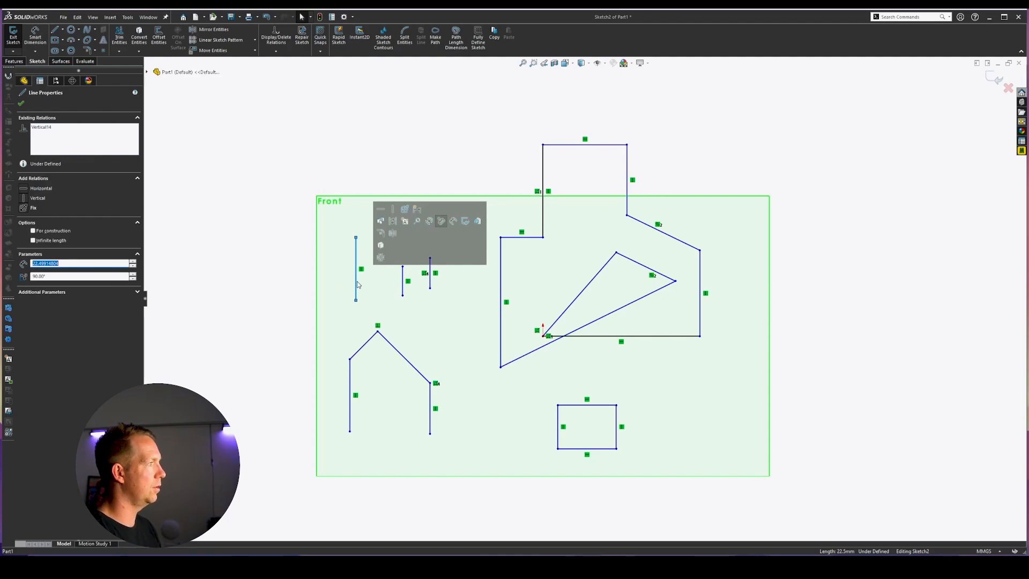
key("Delete")
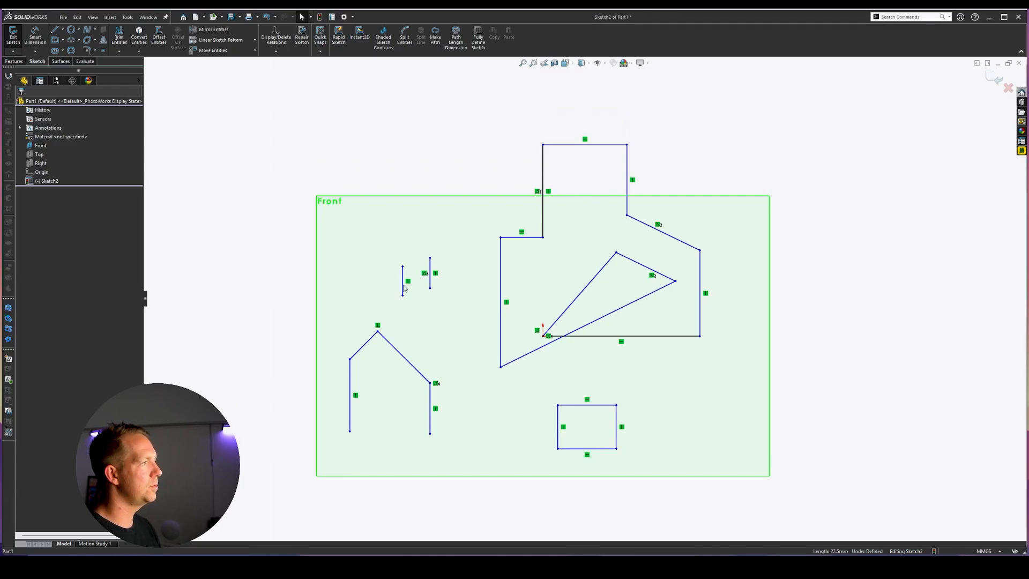
Try deleting the two remaining separate vertical lines above the house-shaped chain together, and undo the line deletions
scroll(404, 288, "down", 4)
left_click(446, 296)
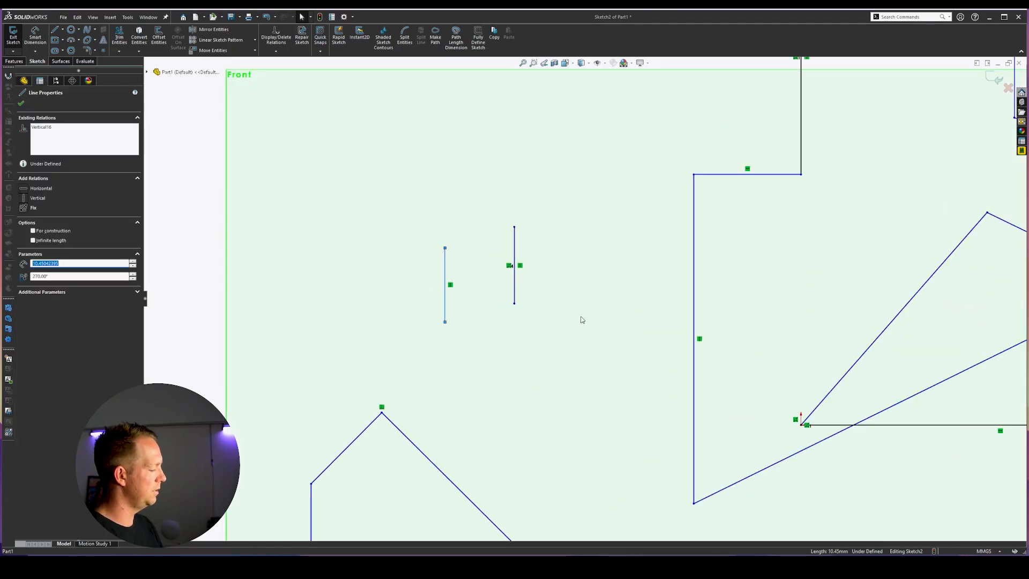
key("ctrl")
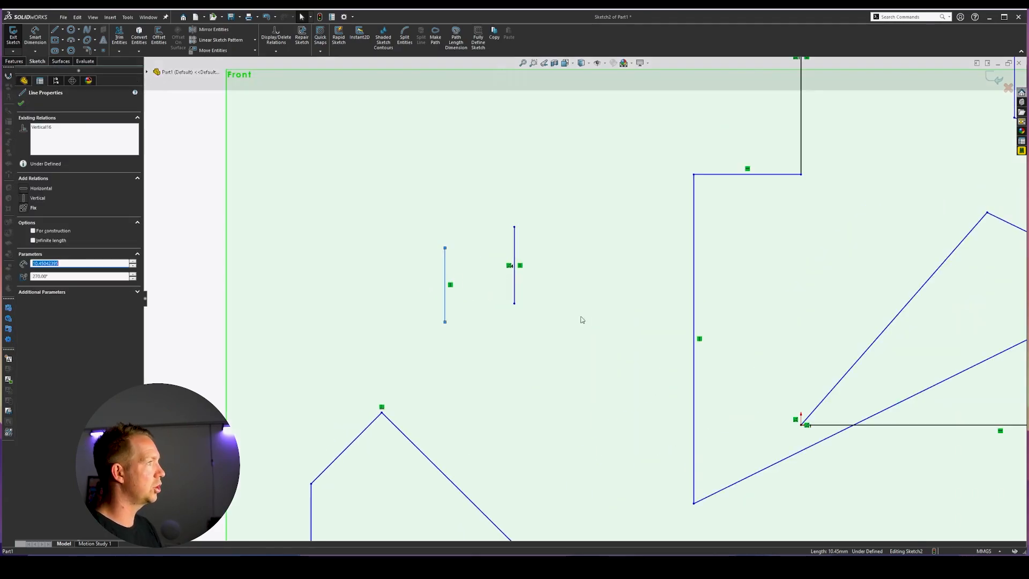
left_click(515, 288, "ctrl")
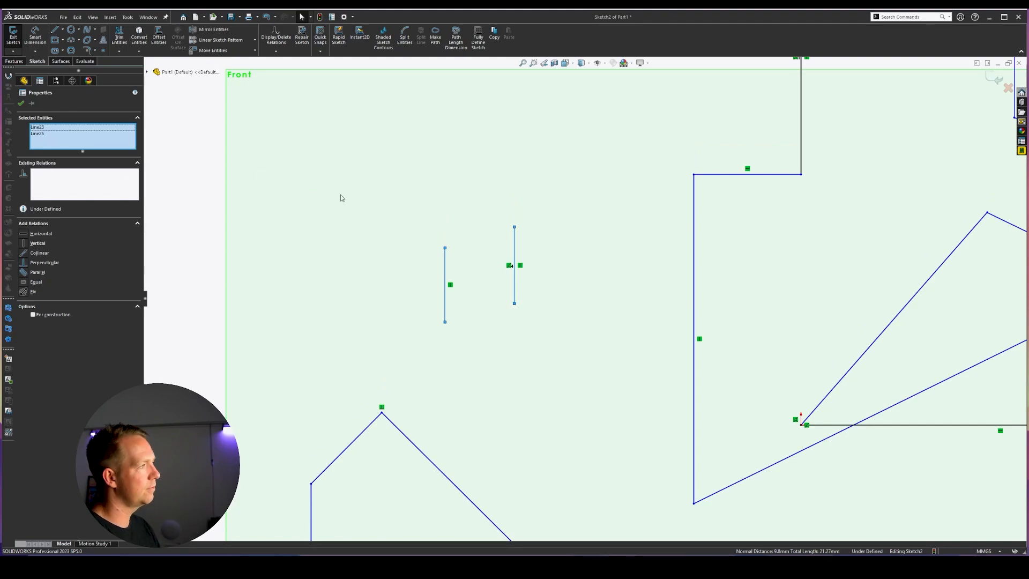
key("Delete")
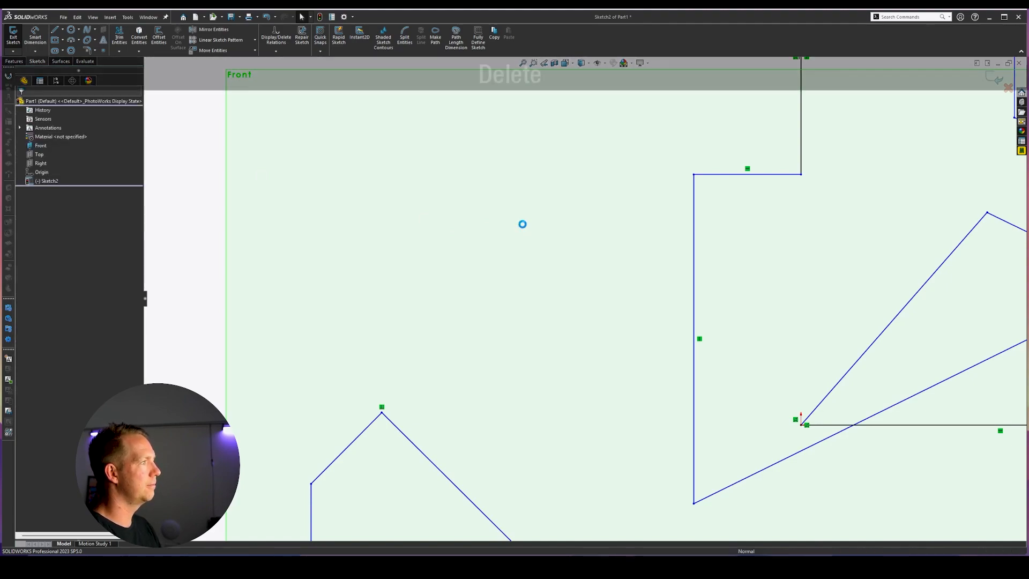
scroll(712, 265, "up", 6)
scroll(720, 316, "down", 2)
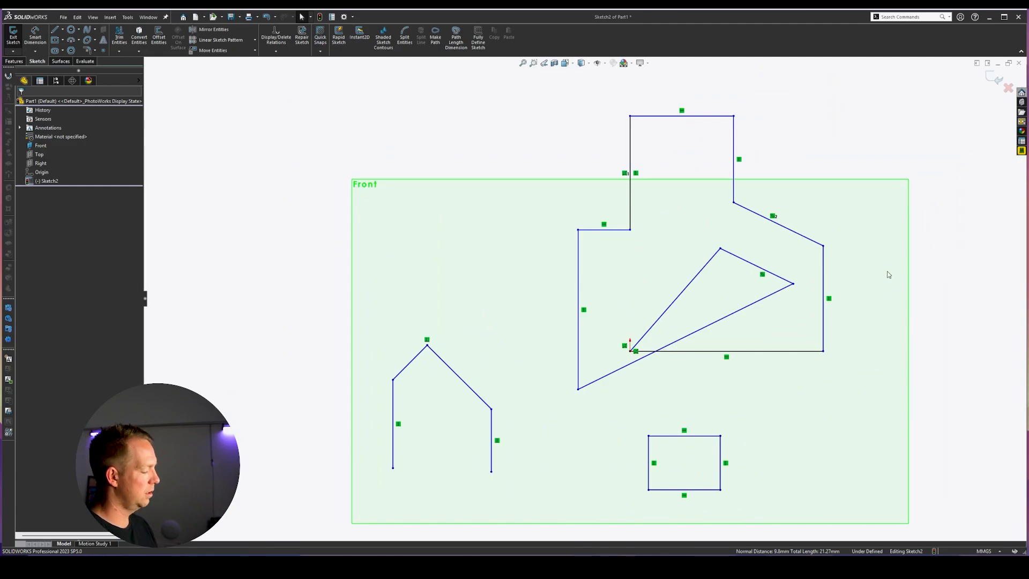
key("ctrl+z")
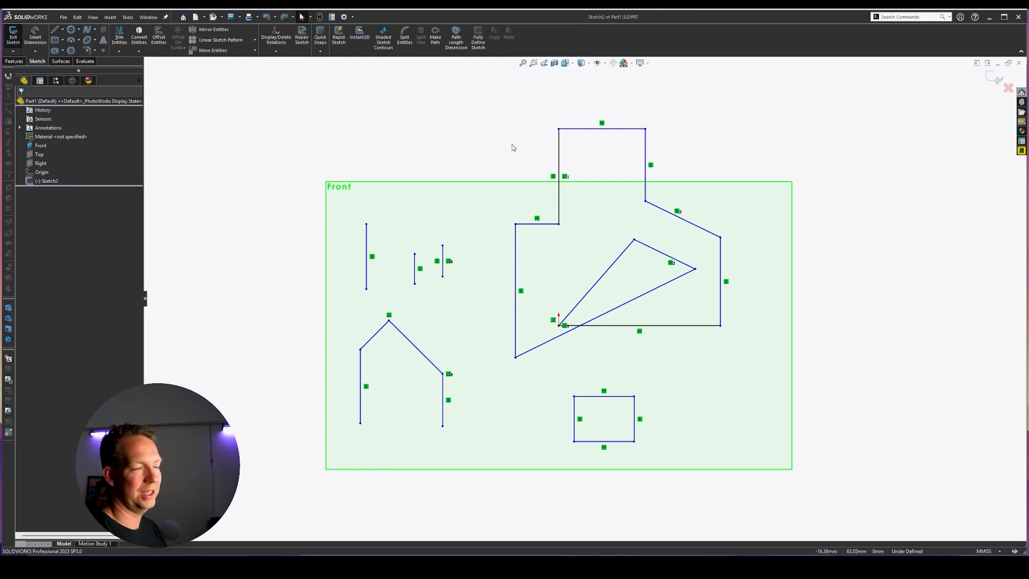
Hide the Front plane's display in the graphics area
scroll(398, 219, "down", 3)
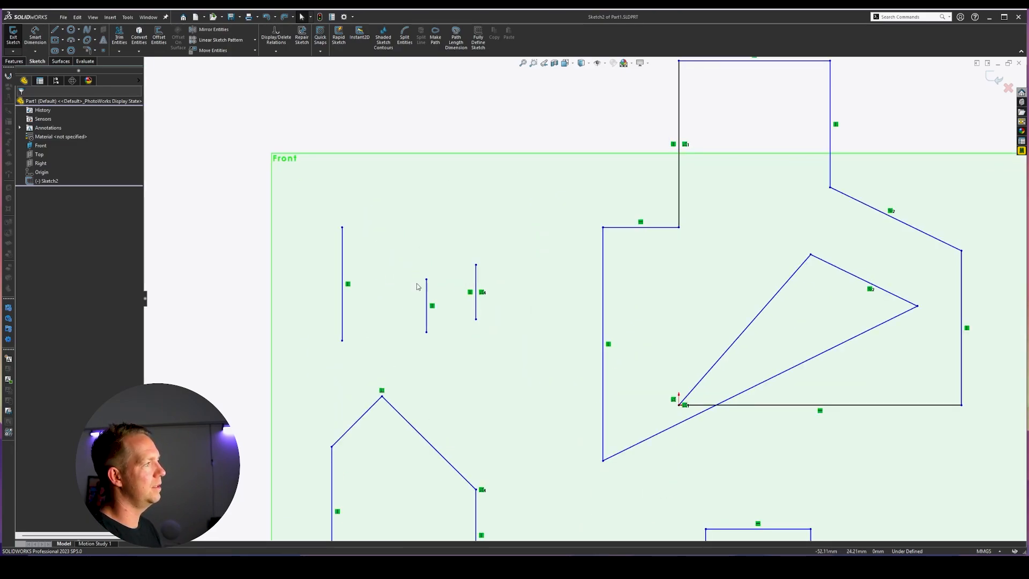
right_click(42, 146)
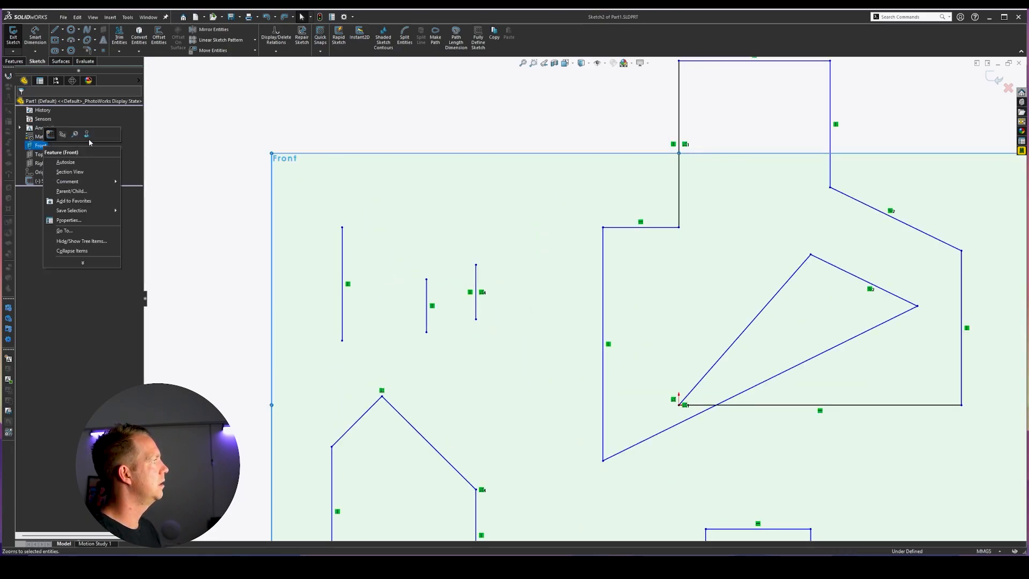
left_click(89, 139)
left_click(597, 63)
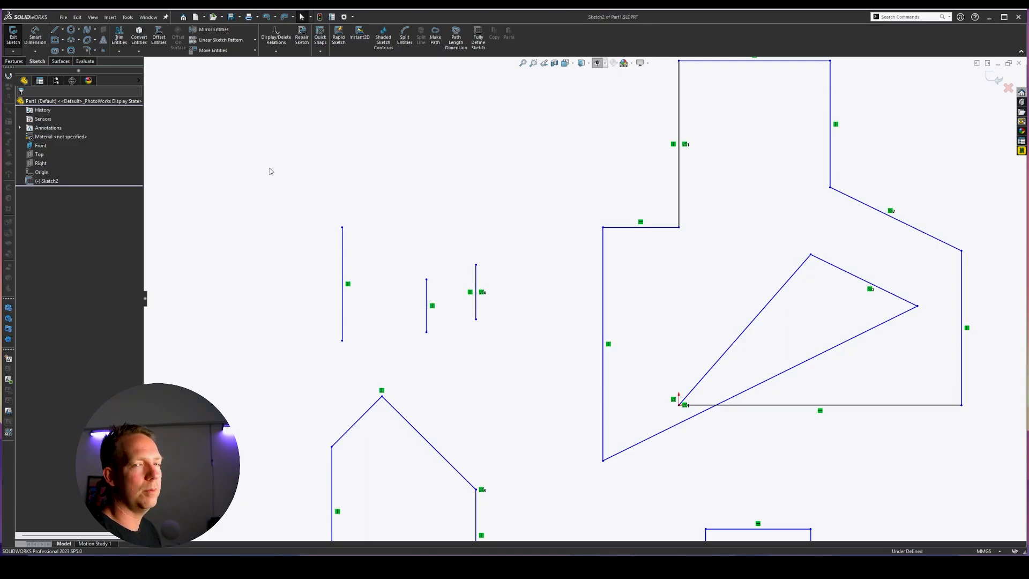
Box-select all three separate vertical lines above the house-shaped chain, and clear the selection
left_click_drag(270, 170, 501, 366)
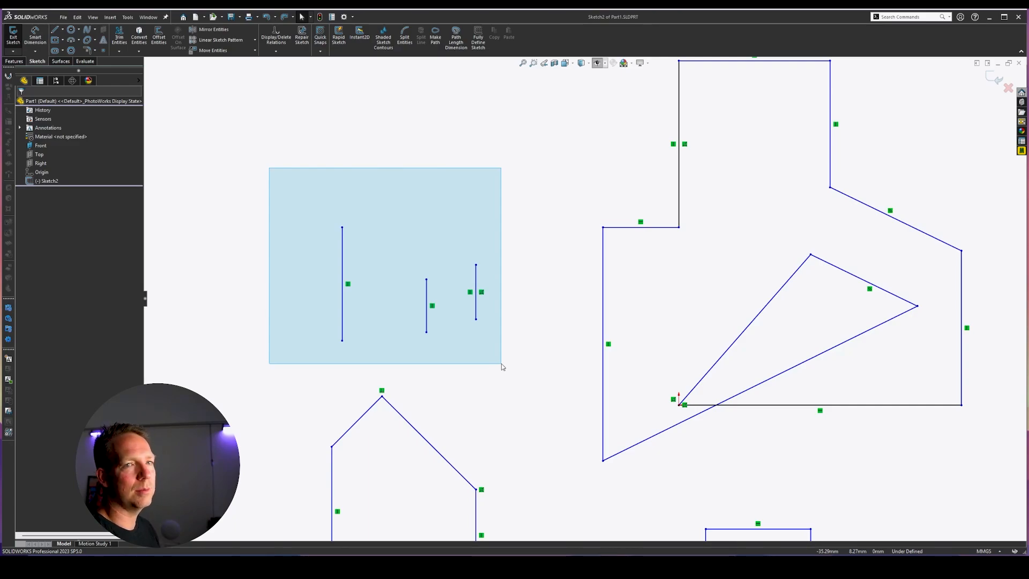
left_click_drag(502, 367, 502, 367)
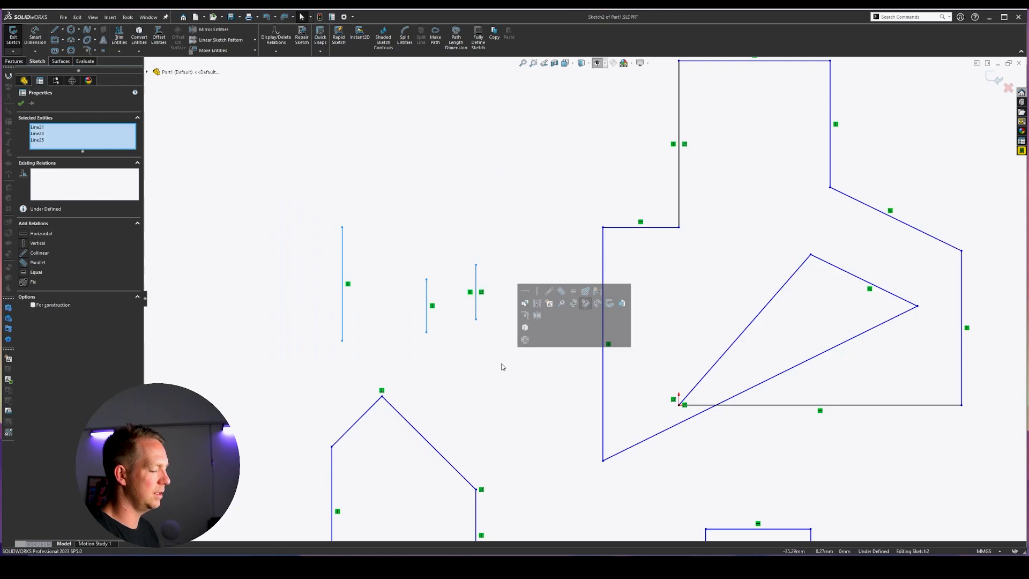
left_click(283, 183)
Box-select only the rightmost separate vertical line by fully enclosing it alone, delete it, and undo the deletion
left_click_drag(282, 179, 503, 325)
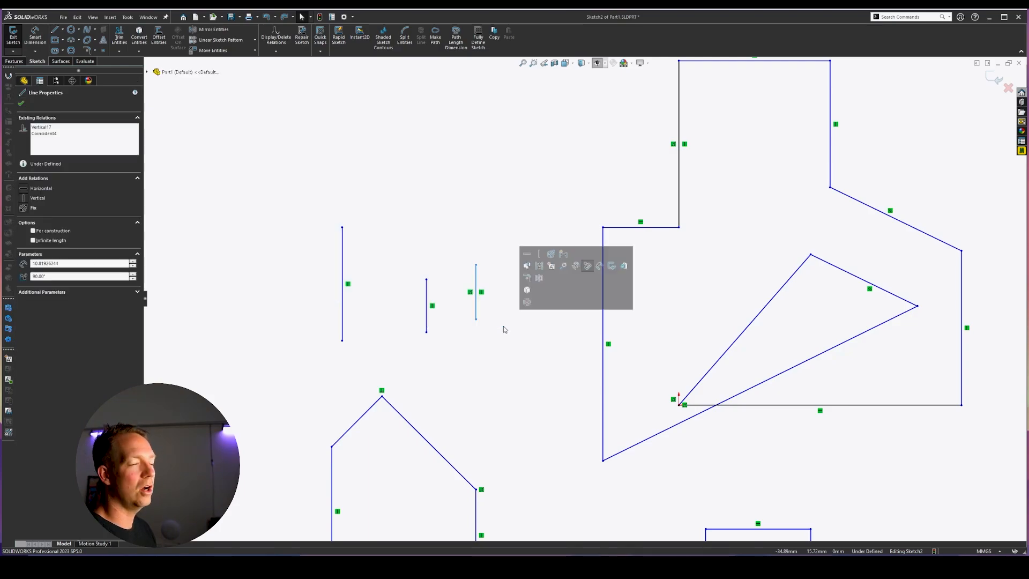
key("Delete")
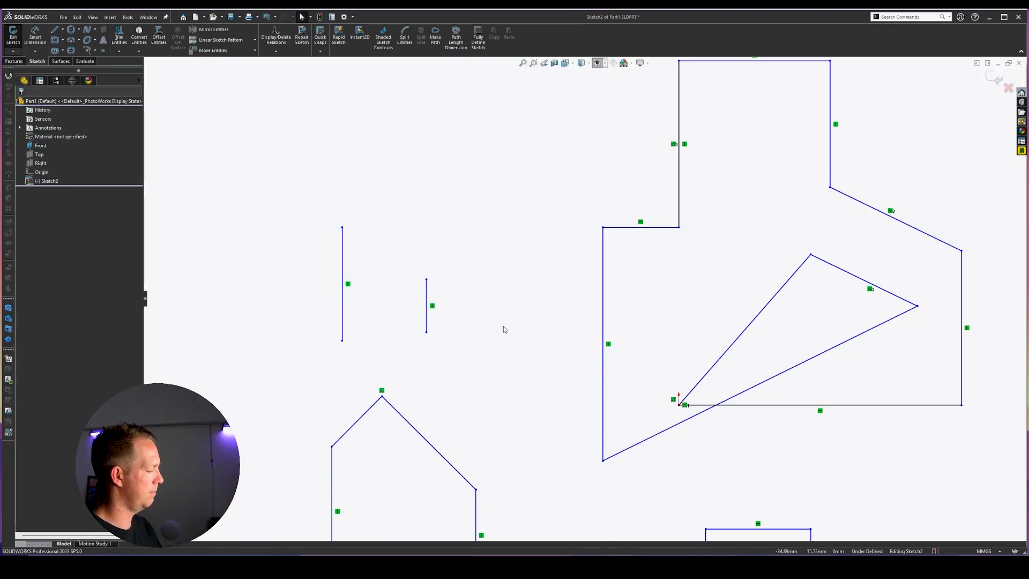
key("ctrl+z")
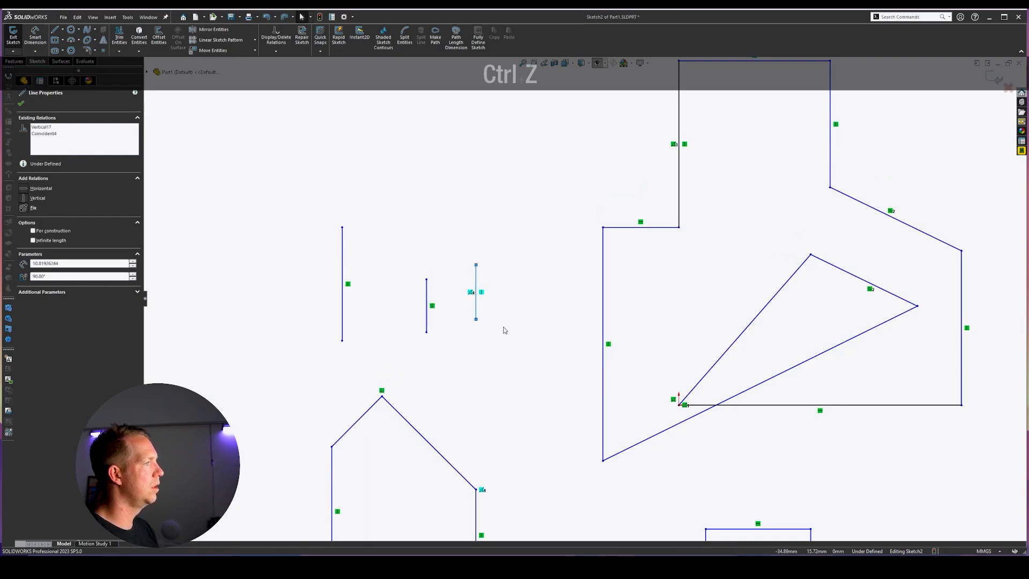
Delete all three separate vertical lines above the house-shaped chain together
left_click(509, 354)
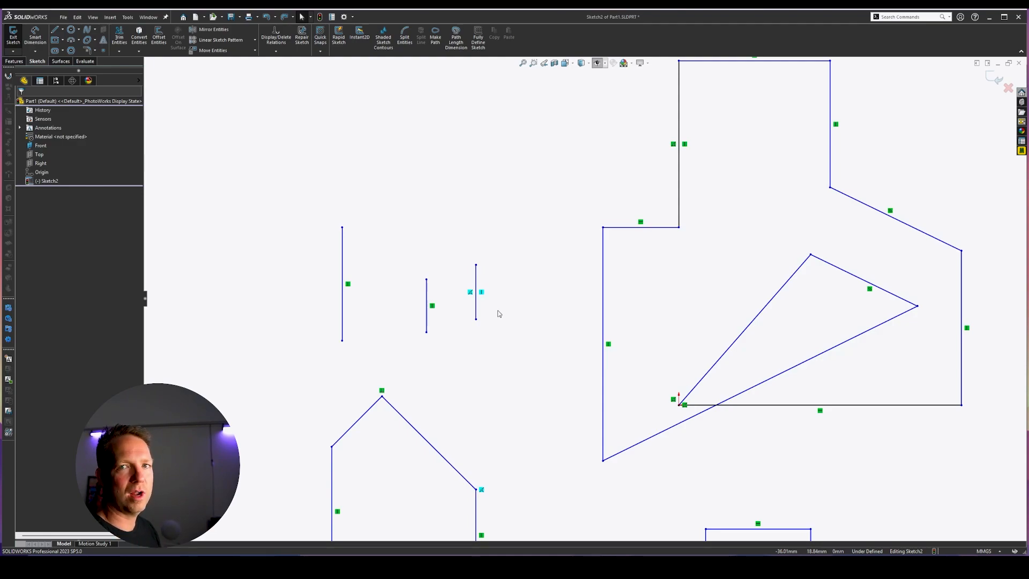
key("Delete")
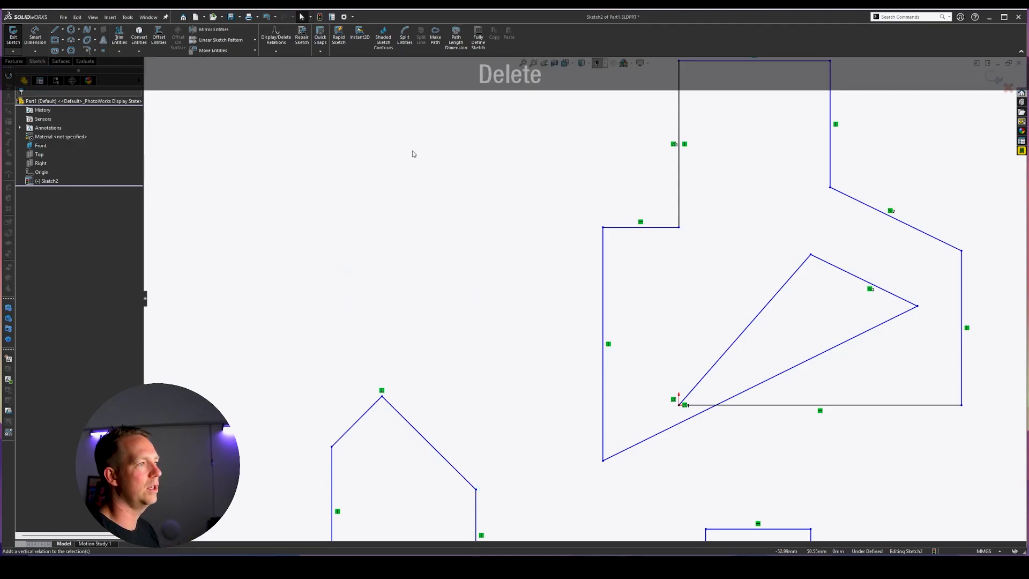
scroll(307, 260, "up", 5)
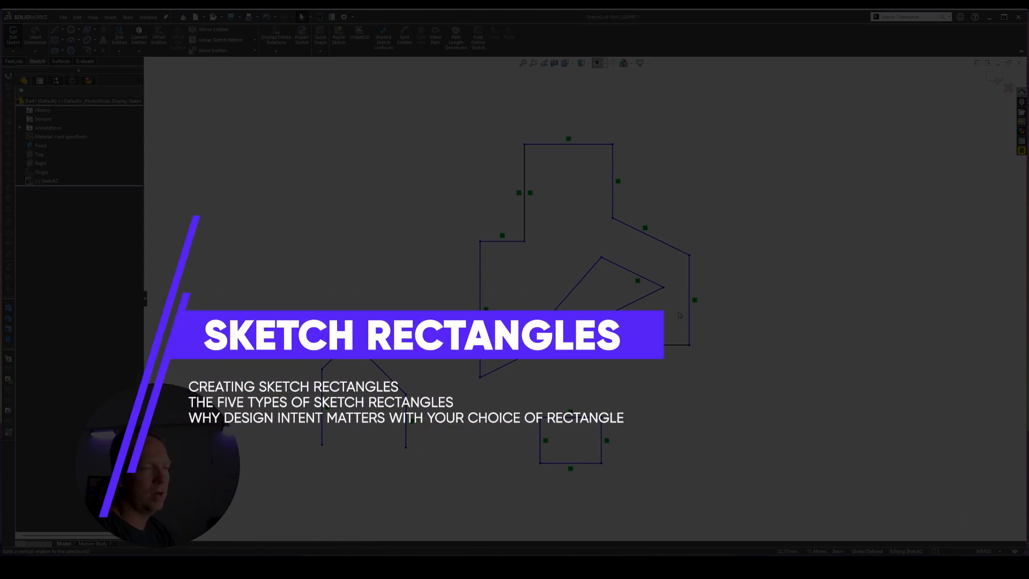
left_click(62, 31)
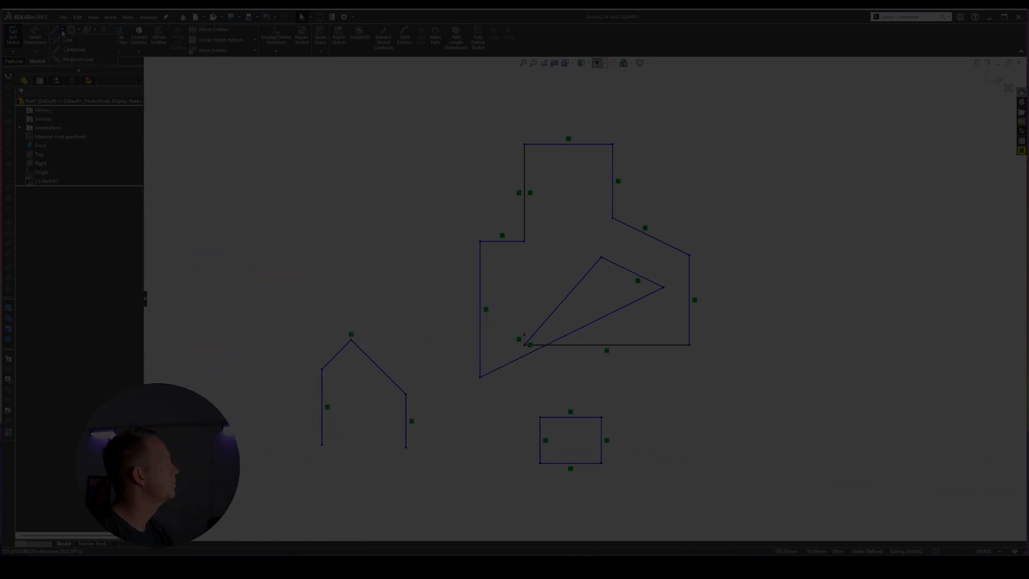
left_click(62, 41)
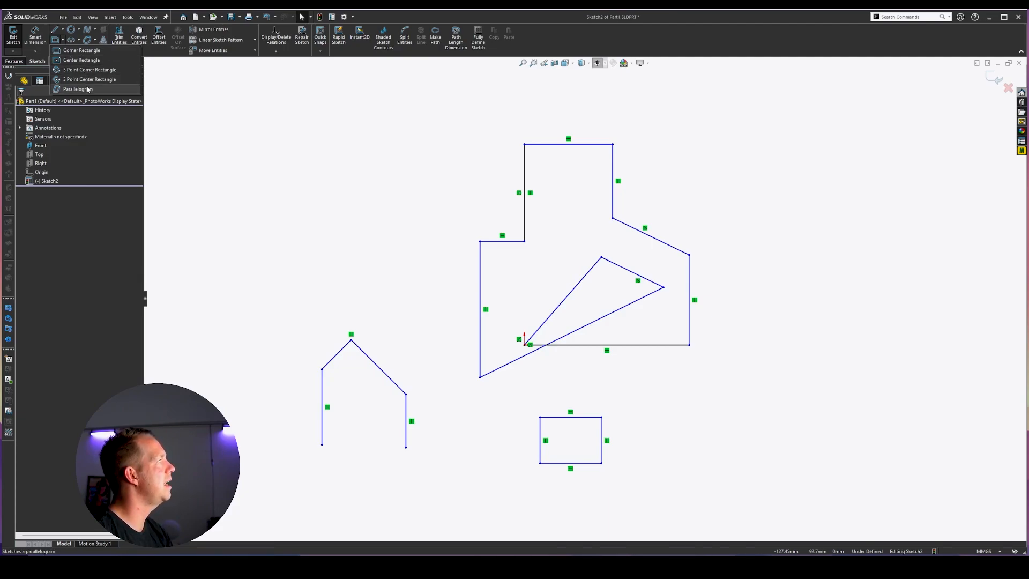
left_click(195, 106)
left_click(62, 29)
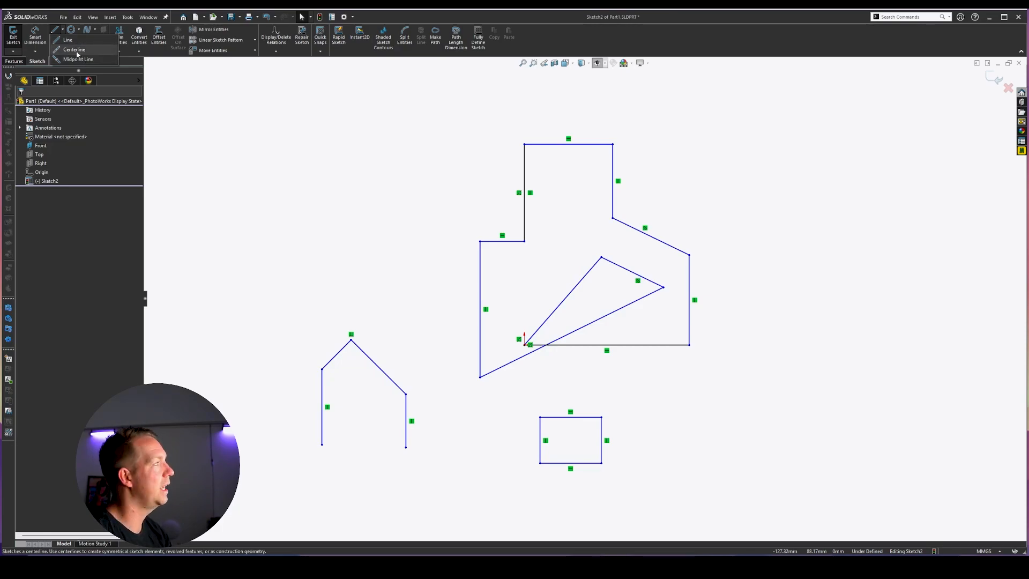
left_click(62, 41)
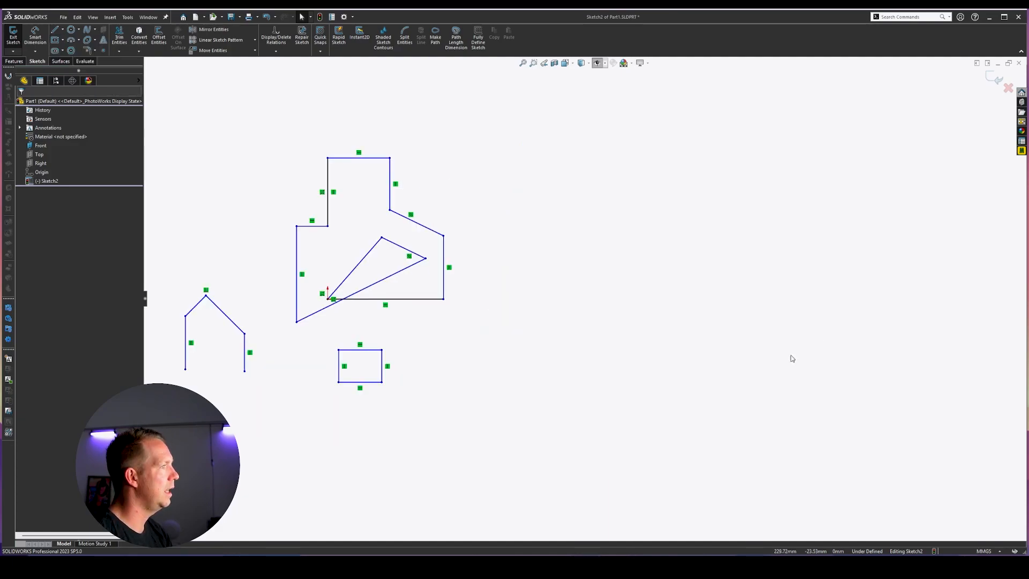
Draw a corner rectangle about 42 by 25 mm in the empty area to the right of the small rectangle
scroll(538, 384, "down", 3)
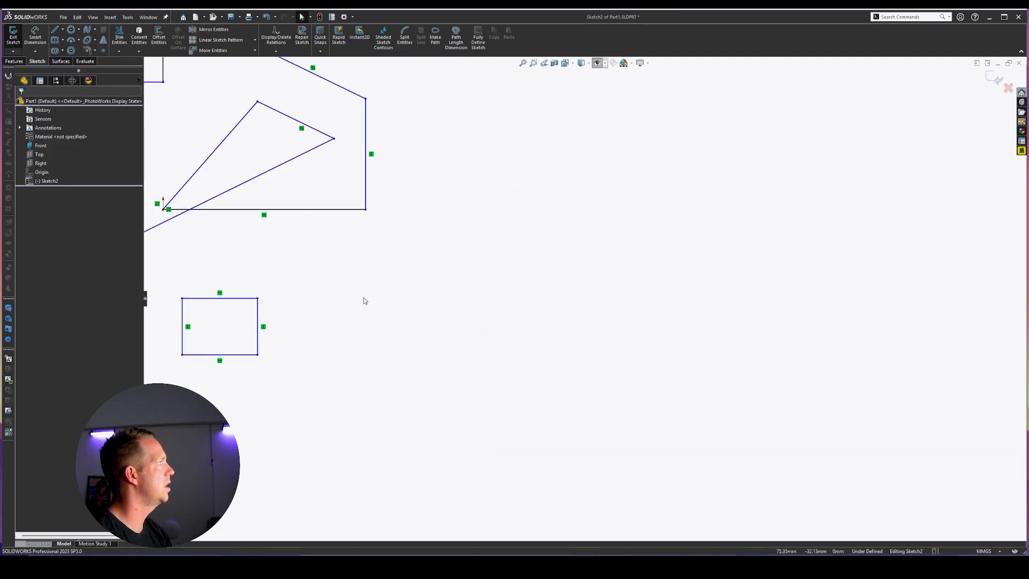
left_click(63, 41)
left_click(73, 53)
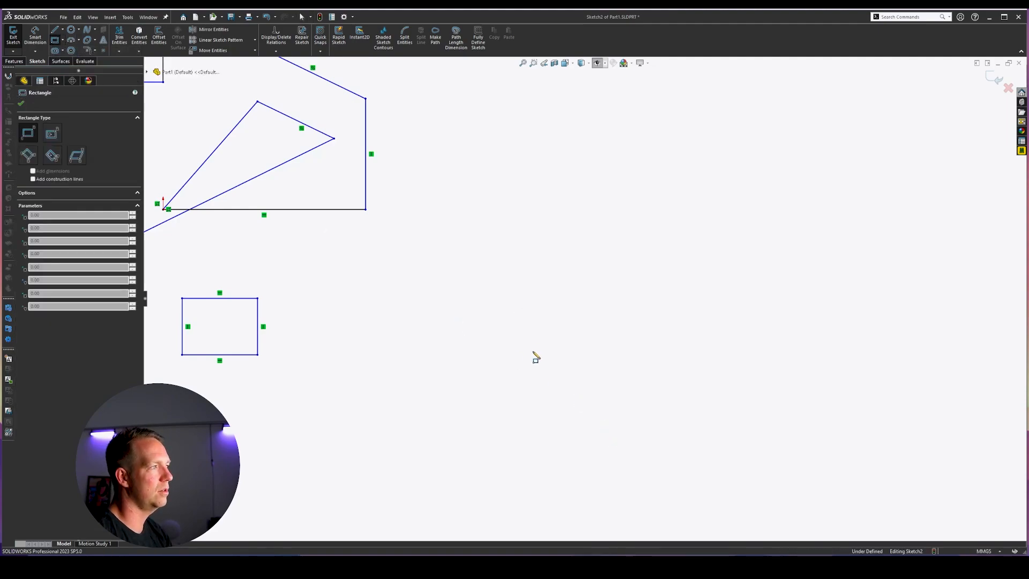
left_click(515, 379)
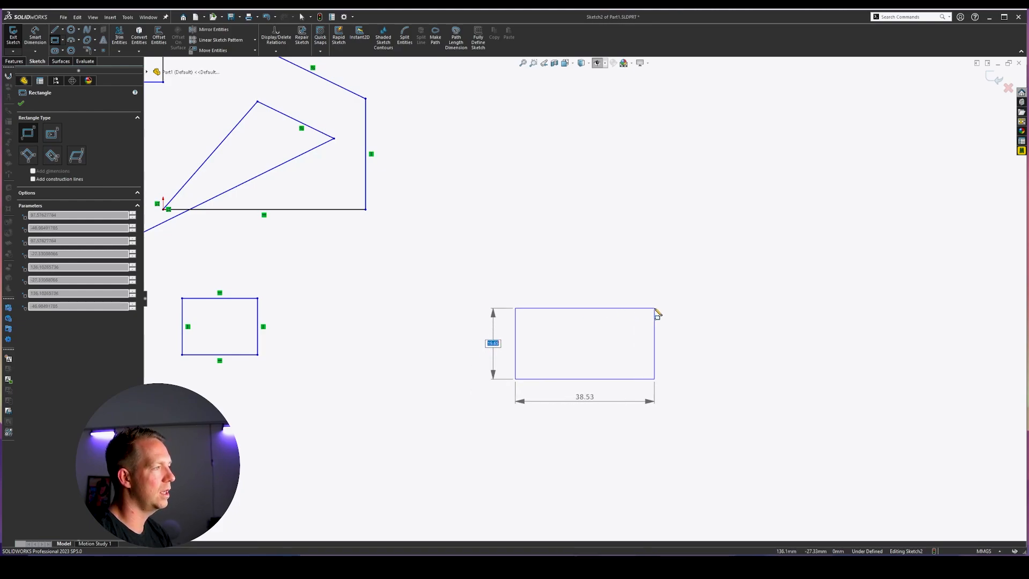
left_click(668, 292)
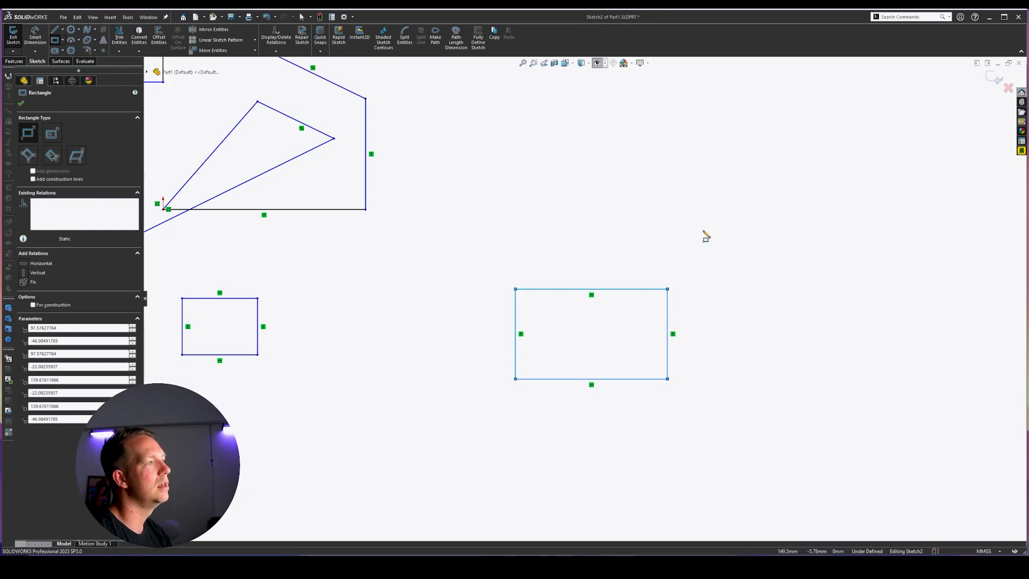
Chain two more corner rectangles from the first one's upper right corner, the last about 26.8 by 25 mm, and end the command
left_click(669, 289)
left_click(772, 202)
left_click(772, 289)
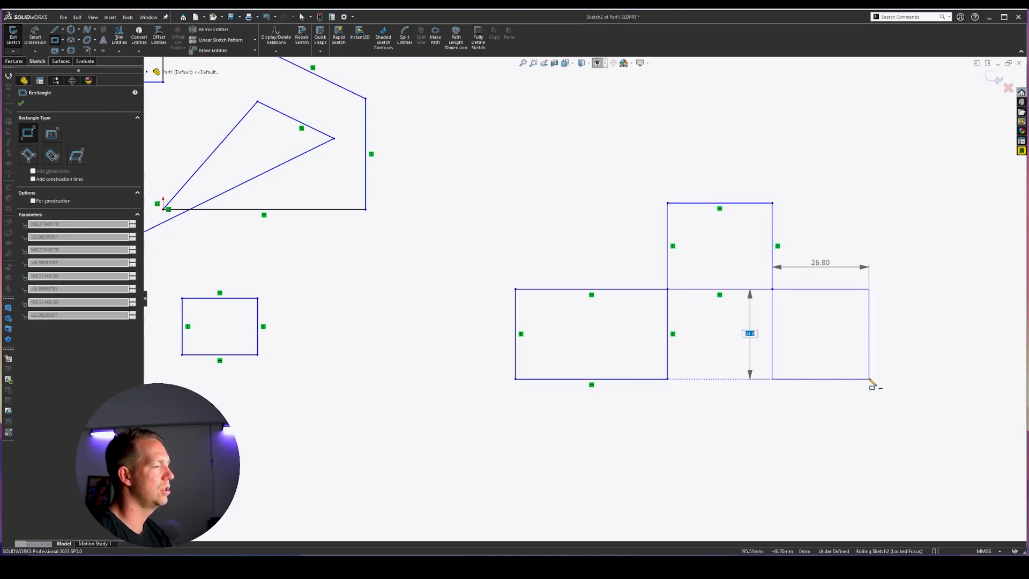
left_click(869, 380)
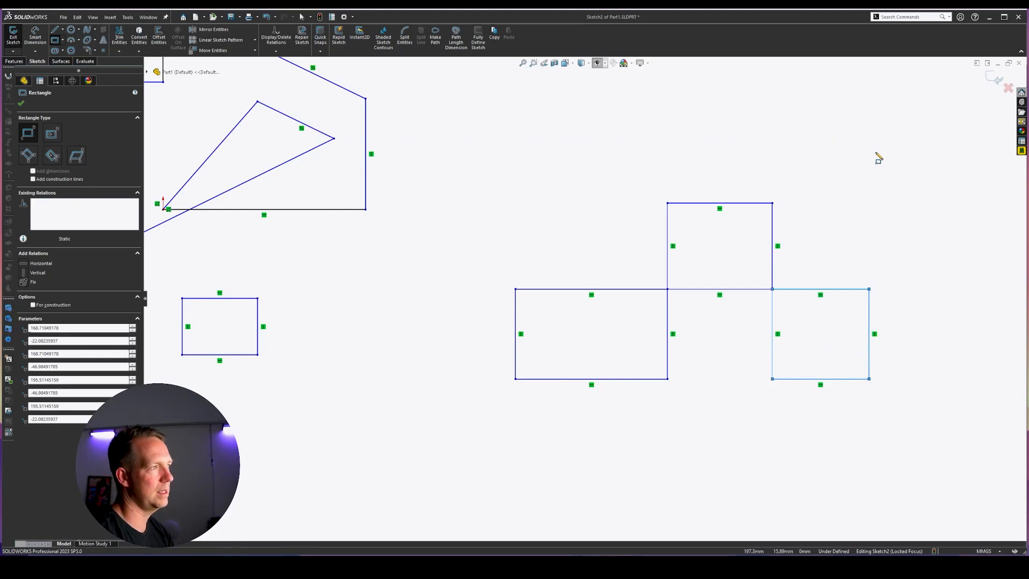
key("Escape")
Delete the two additional rectangles chained to the first corner rectangle
scroll(863, 298, "up", 2)
scroll(863, 299, "down", 1)
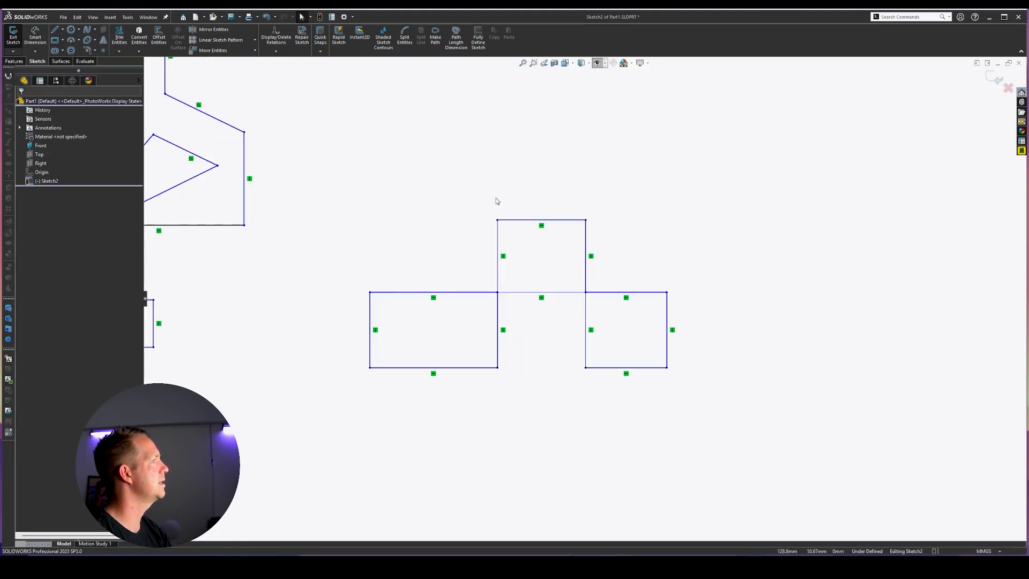
key("Delete")
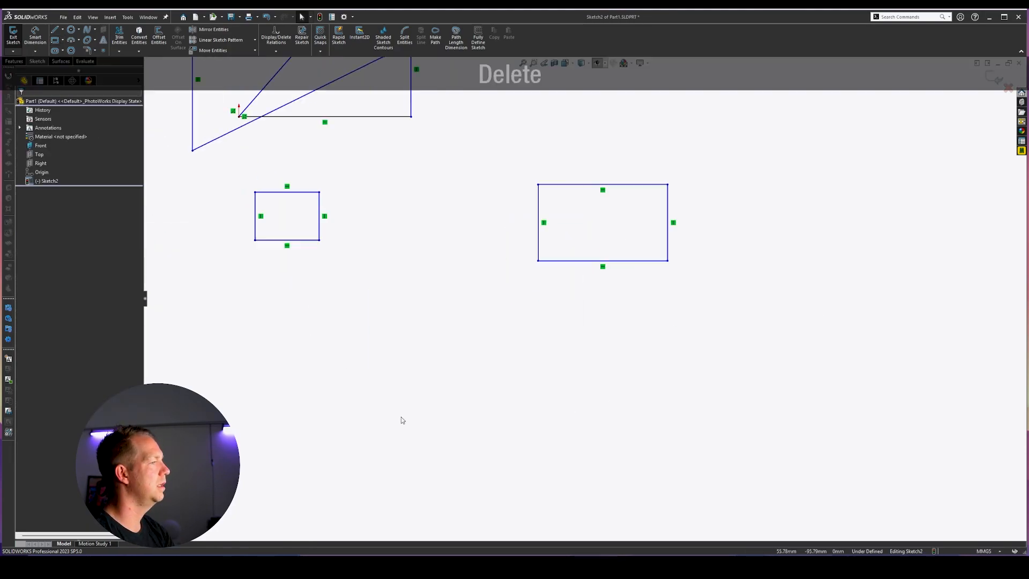
Draw a center rectangle with diagonals from corners, about 42 by 25 mm, below the corner rectangle, and end the command
scroll(676, 285, "down", 1)
scroll(698, 281, "down", 1)
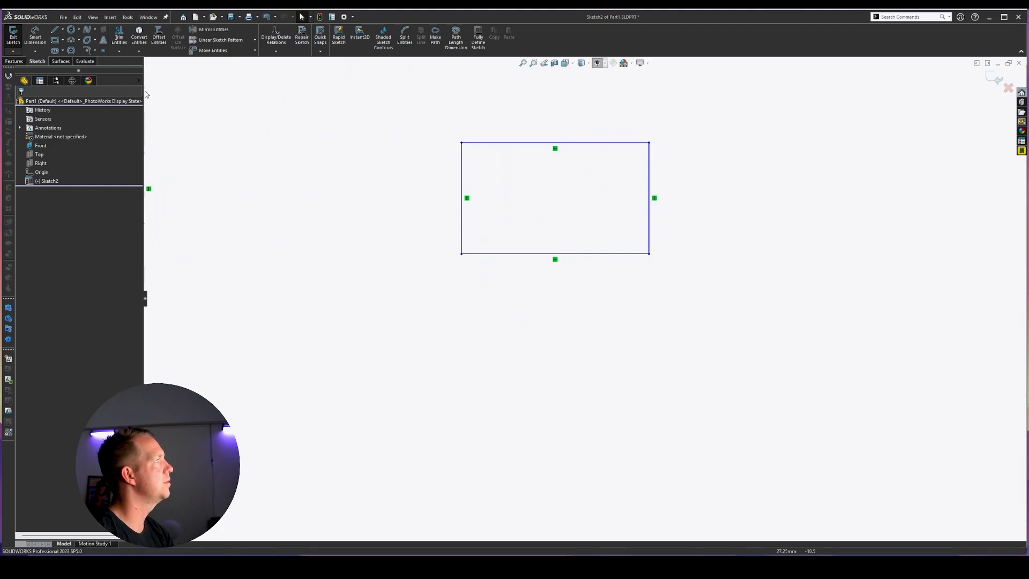
left_click(63, 42)
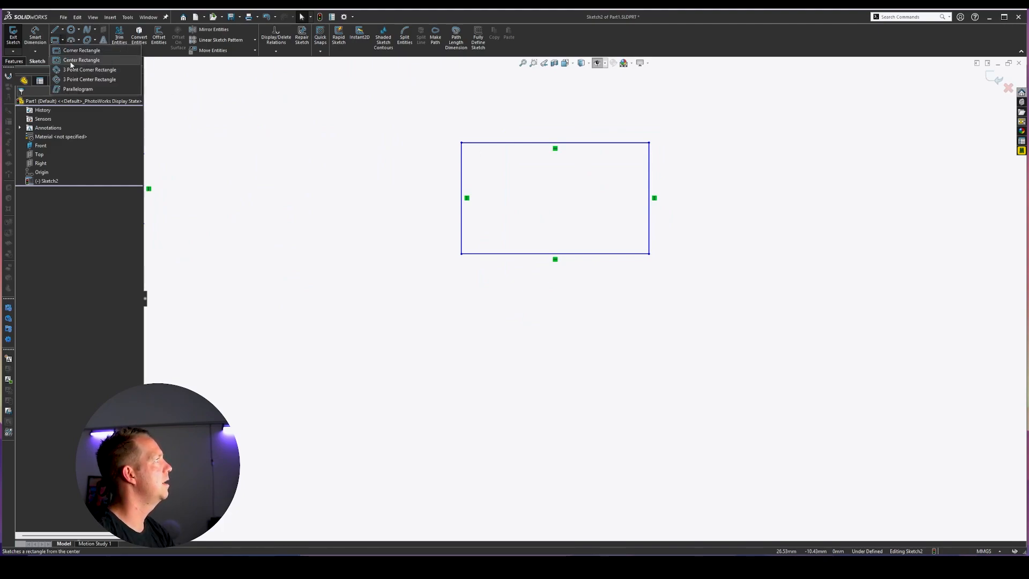
left_click(71, 61)
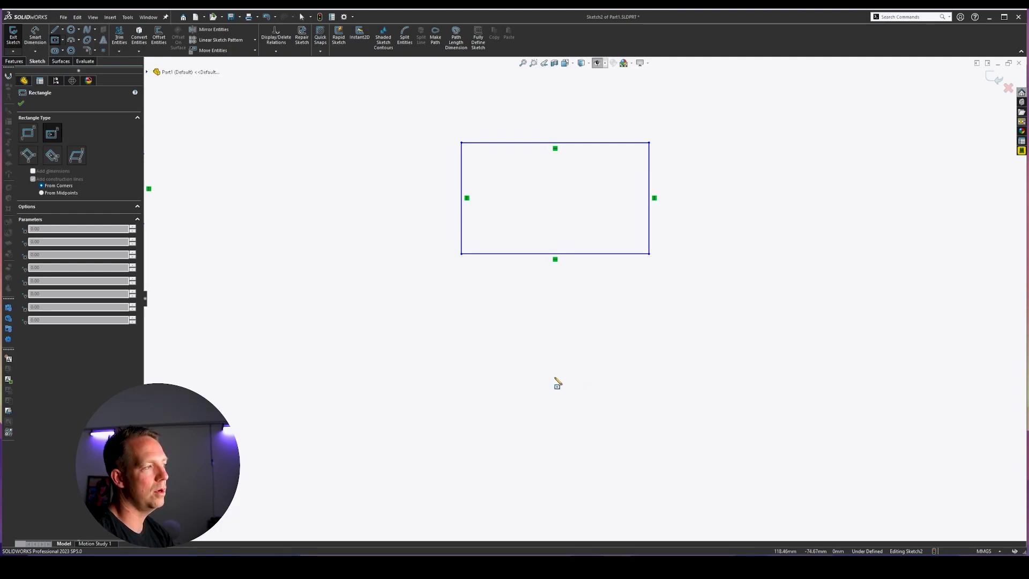
left_click(554, 378)
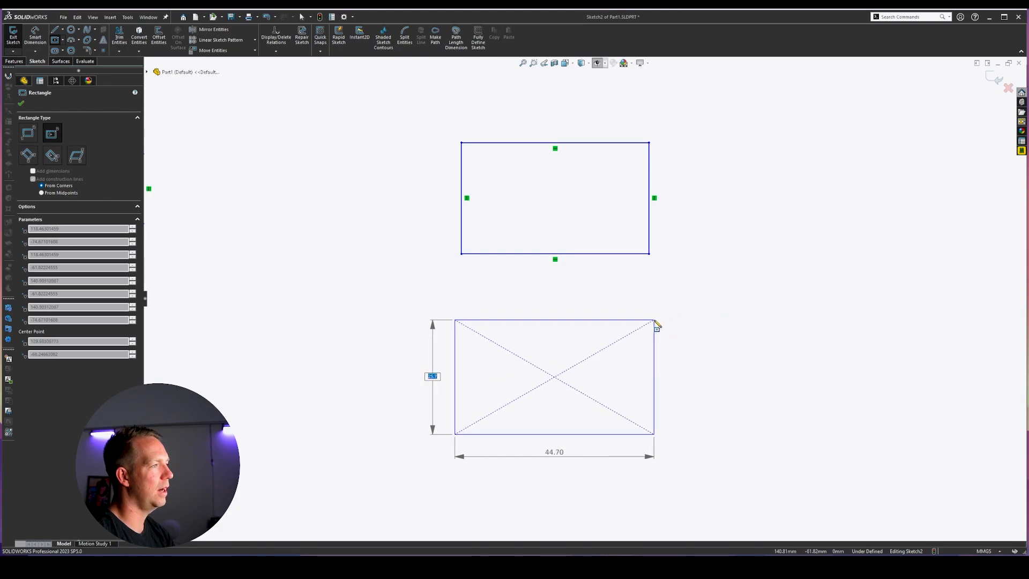
left_click(650, 321)
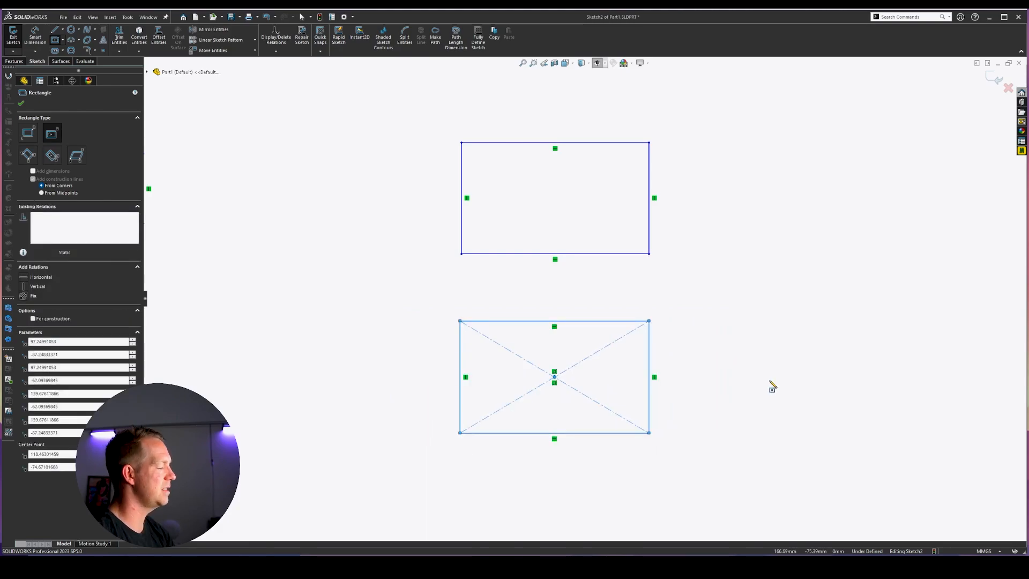
key("Escape")
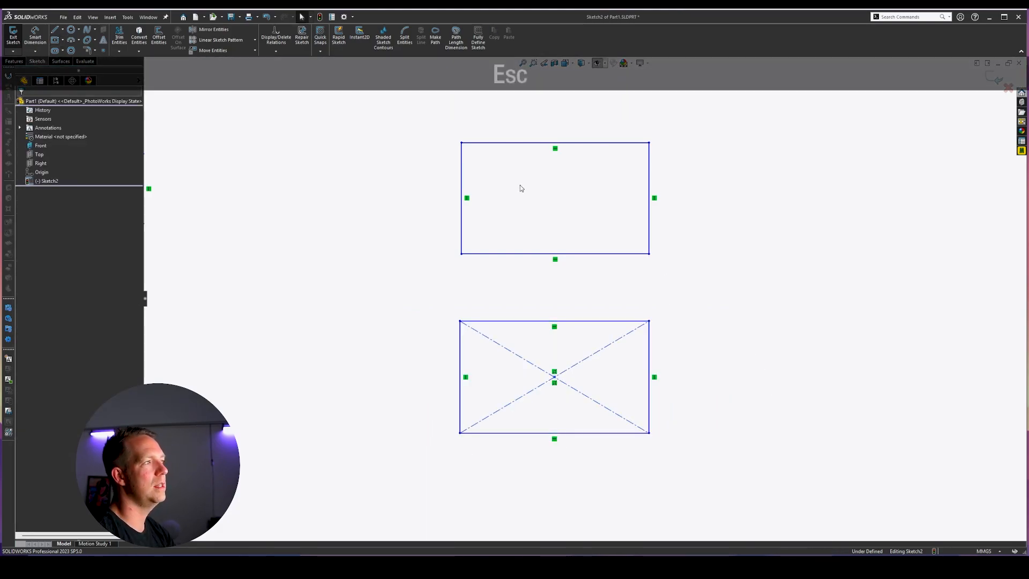
Inspect the existing relations of the center rectangle's construction diagonal and its center point
left_click(590, 355)
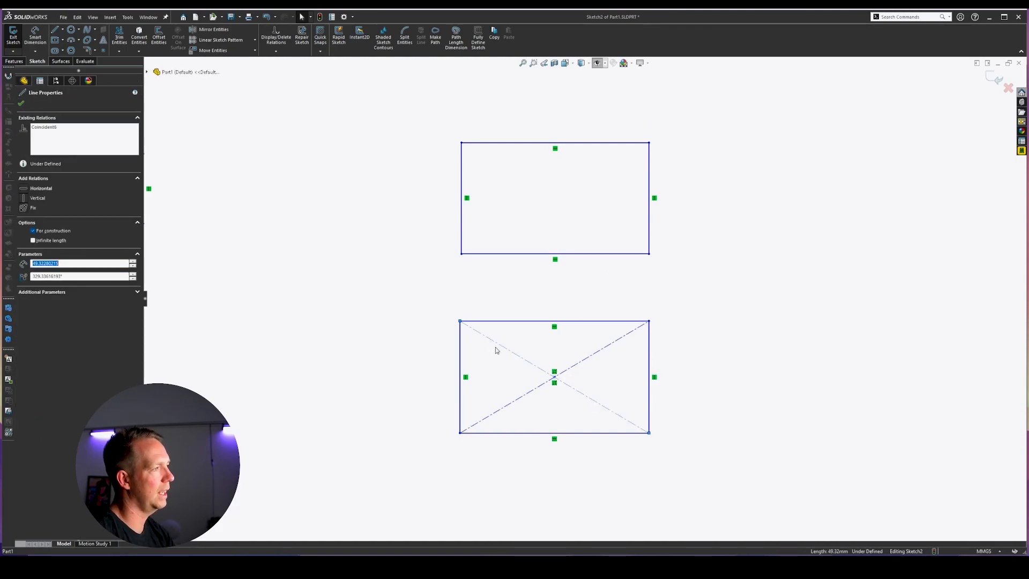
left_click(554, 359)
left_click(555, 381)
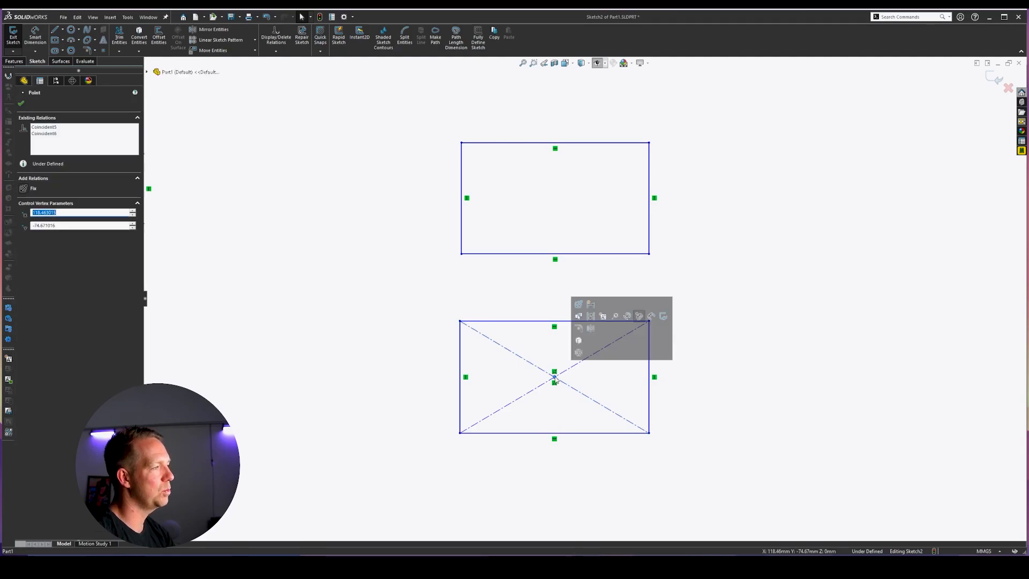
left_click(669, 310)
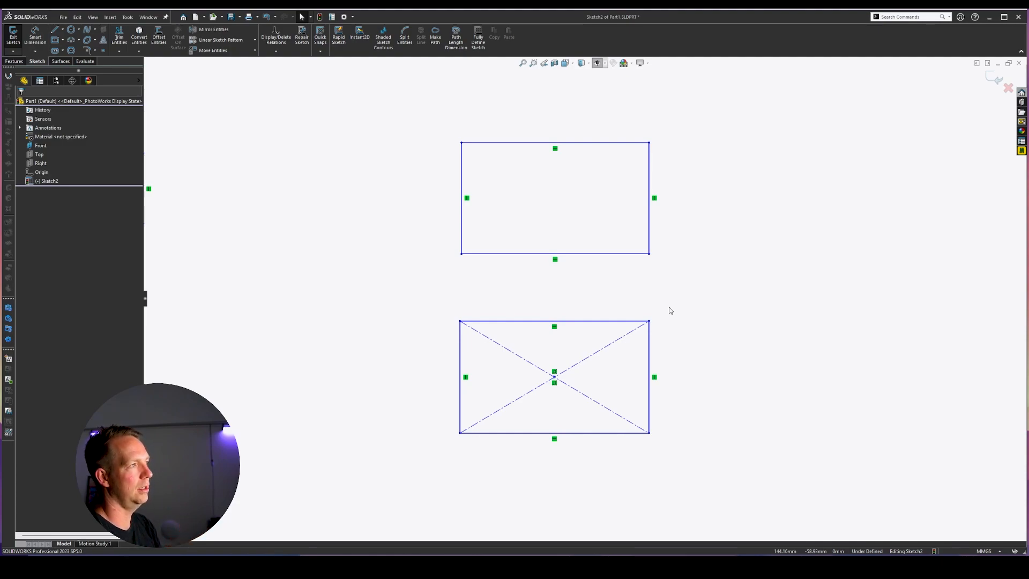
Stretch the corner rectangle downward so it surrounds the center rectangle, and reposition the center rectangle inside it by its center point
left_click_drag(554, 377, 557, 374)
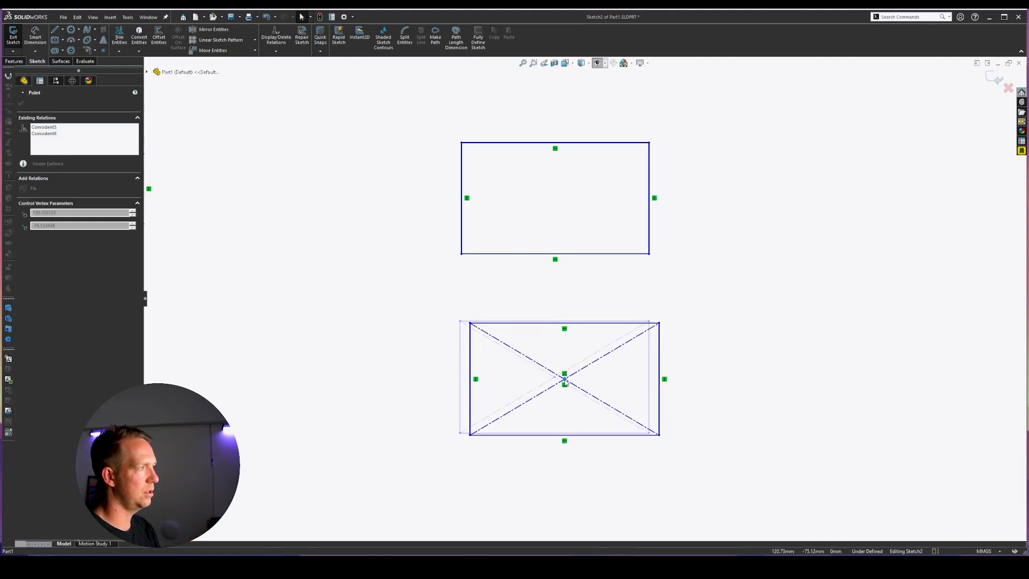
left_click_drag(566, 382, 565, 381)
scroll(589, 300, "up", 5)
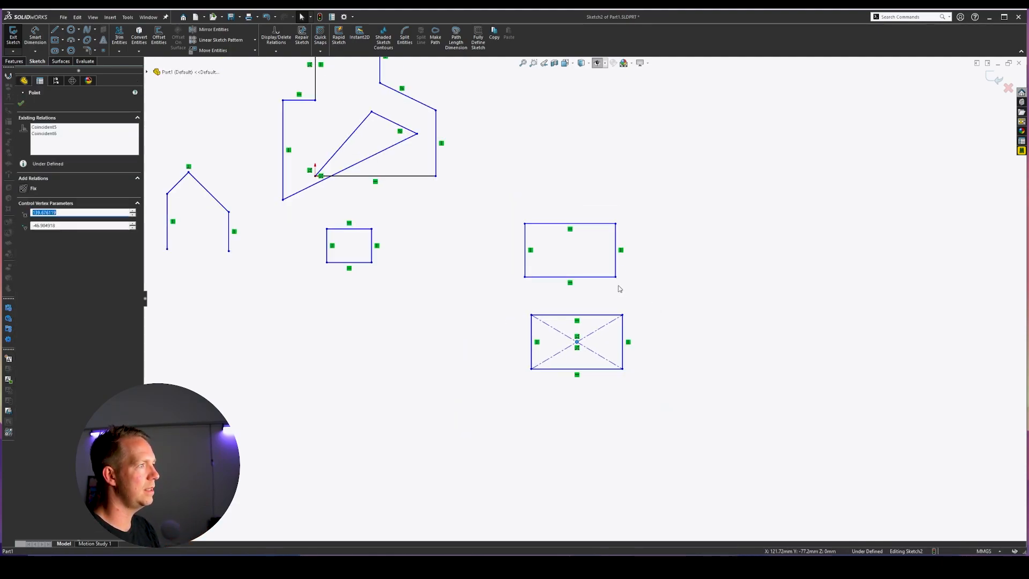
left_click_drag(616, 277, 640, 515)
scroll(709, 349, "up", 5)
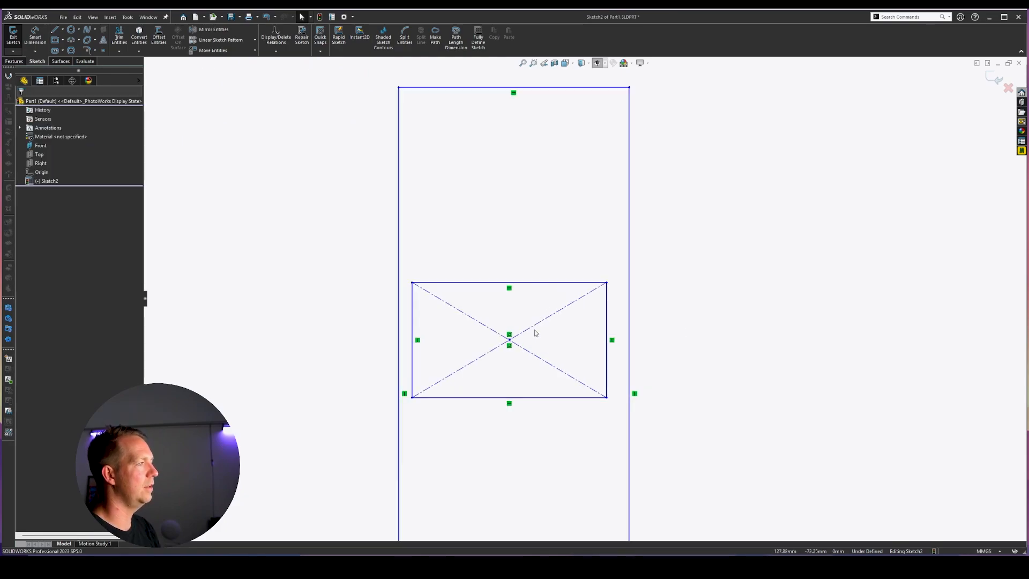
mouse_move(512, 342)
left_mouse_down()
mouse_move(524, 343)
mouse_move(534, 205)
mouse_move(518, 334)
left_mouse_up()
Draw a corner rectangle about 30 mm high inside the tall rectangle, above the center rectangle, and end the command
left_click(63, 40)
left_click(79, 50)
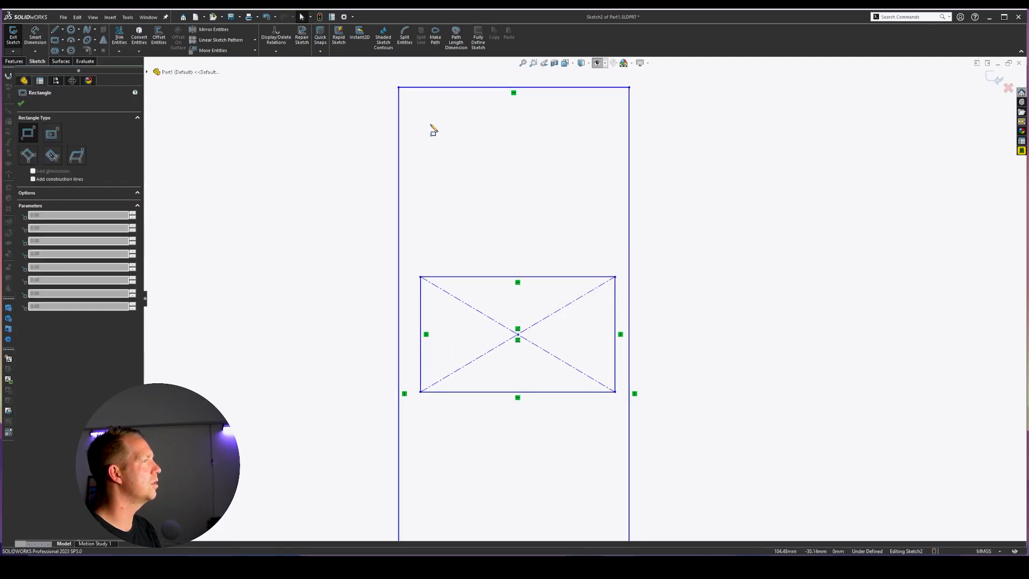
mouse_move(416, 108)
left_mouse_down()
mouse_move(468, 132)
mouse_move(615, 243)
left_mouse_up()
scroll(591, 135, "up", 2)
key("Escape")
key("Escape")
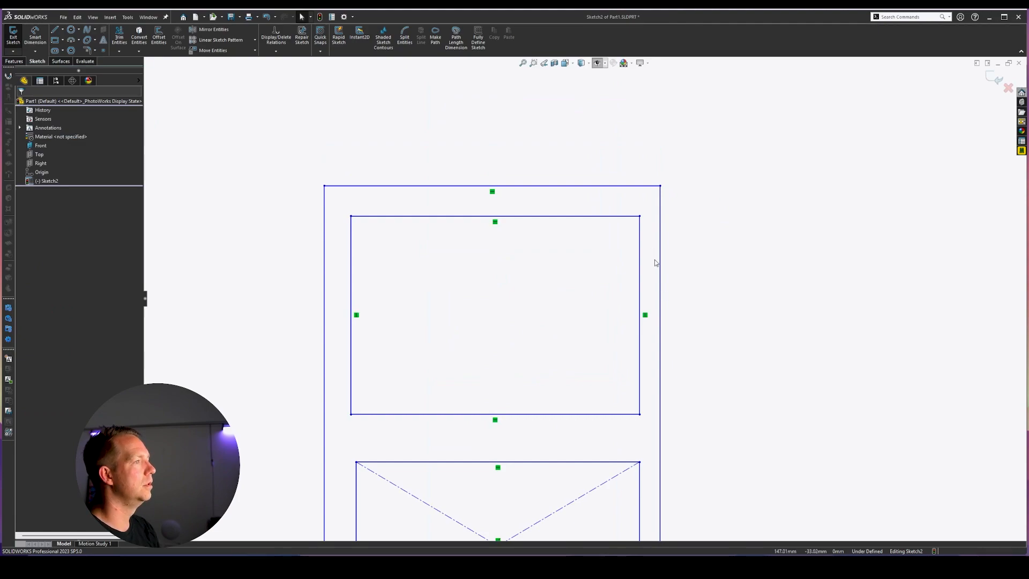
Dimension the side gaps between the upper inner rectangle and the tall outer rectangle as 3 mm on both sides
right_click_drag(699, 358, 696, 321)
left_click(639, 294)
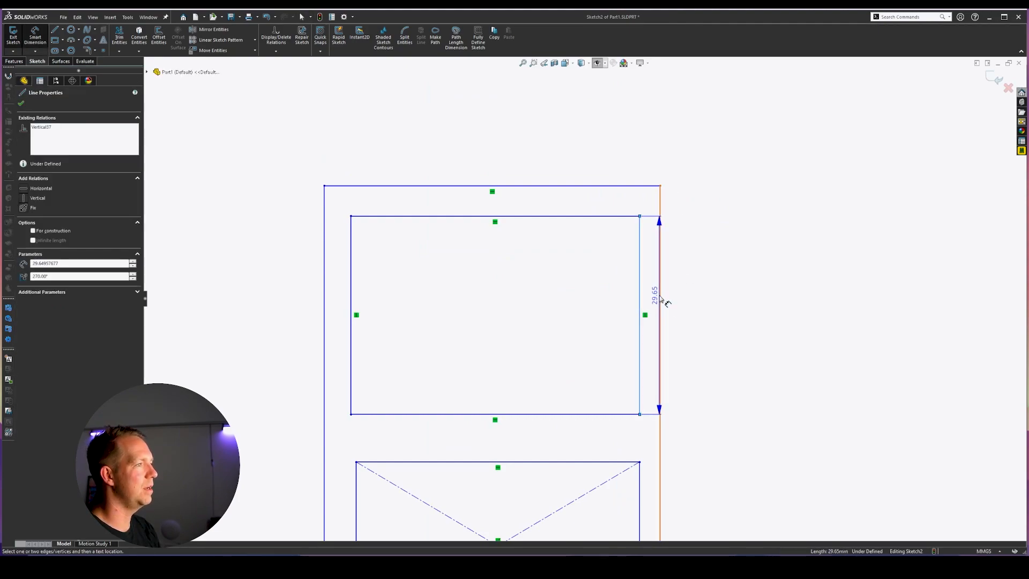
left_click(660, 298)
left_click(704, 290)
left_click(351, 295)
left_click(324, 294)
left_click(310, 286)
type("3")
key("Return")
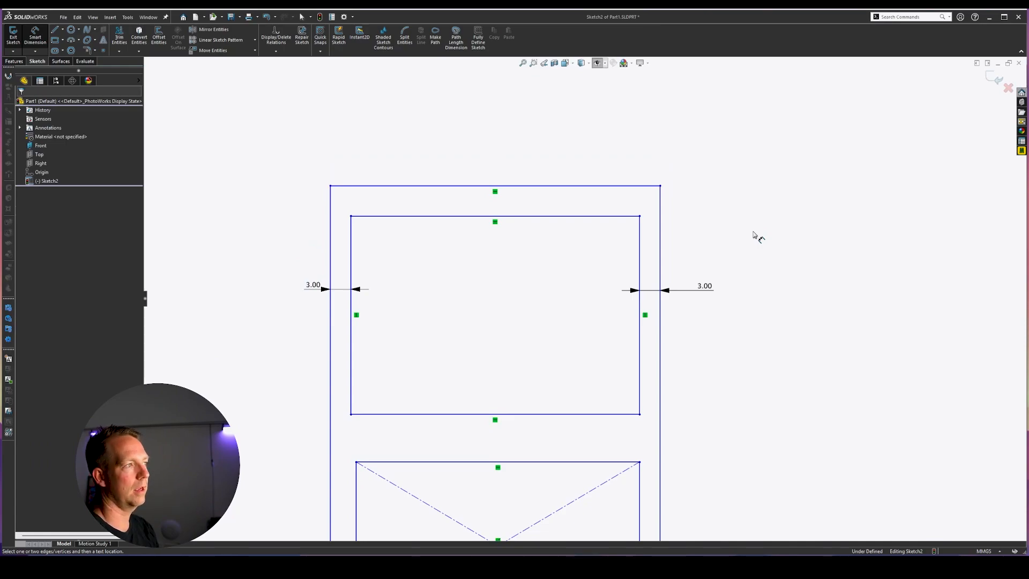
End dimensioning and shift the center rectangle within the tall rectangle by its center point
scroll(581, 420, "up", 3)
scroll(579, 420, "down", 3)
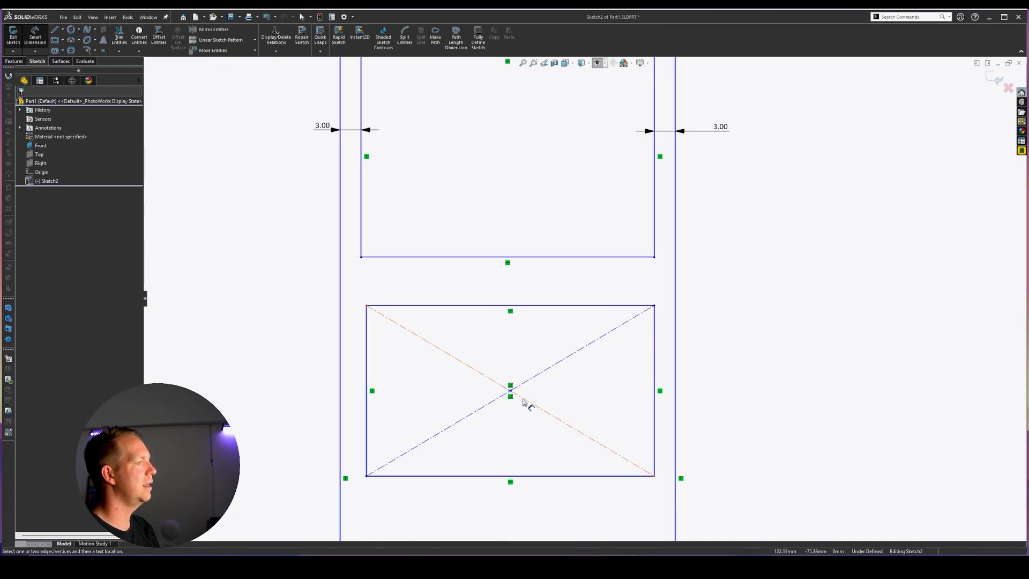
key("Escape")
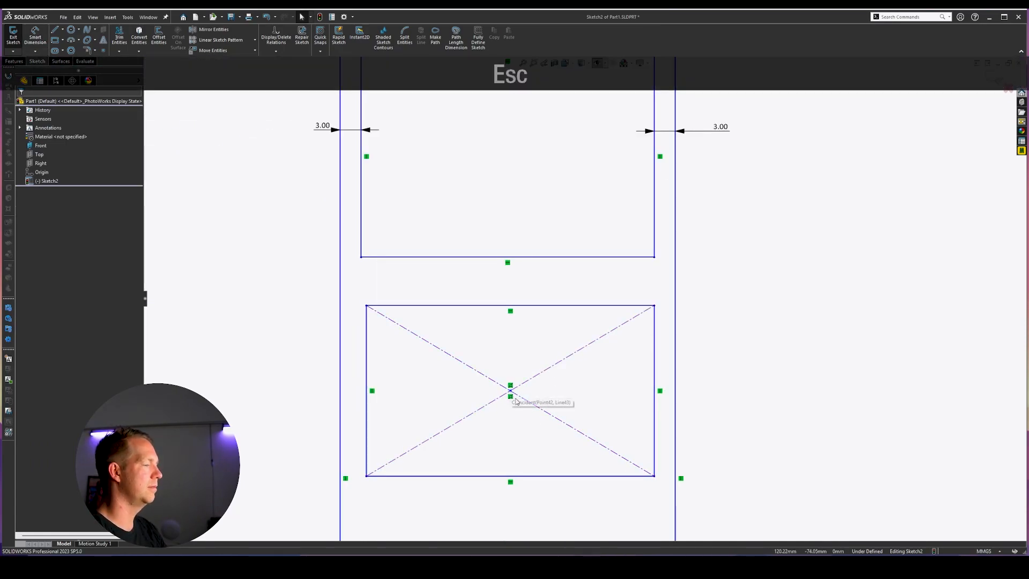
mouse_move(510, 391)
left_mouse_down()
mouse_move(535, 365)
mouse_move(509, 373)
left_mouse_up()
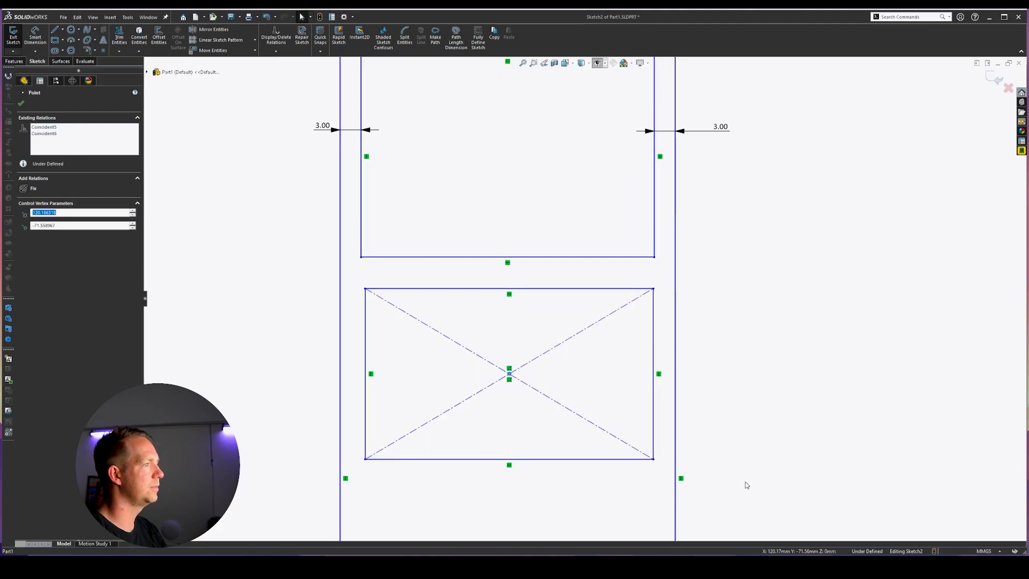
left_click(688, 338)
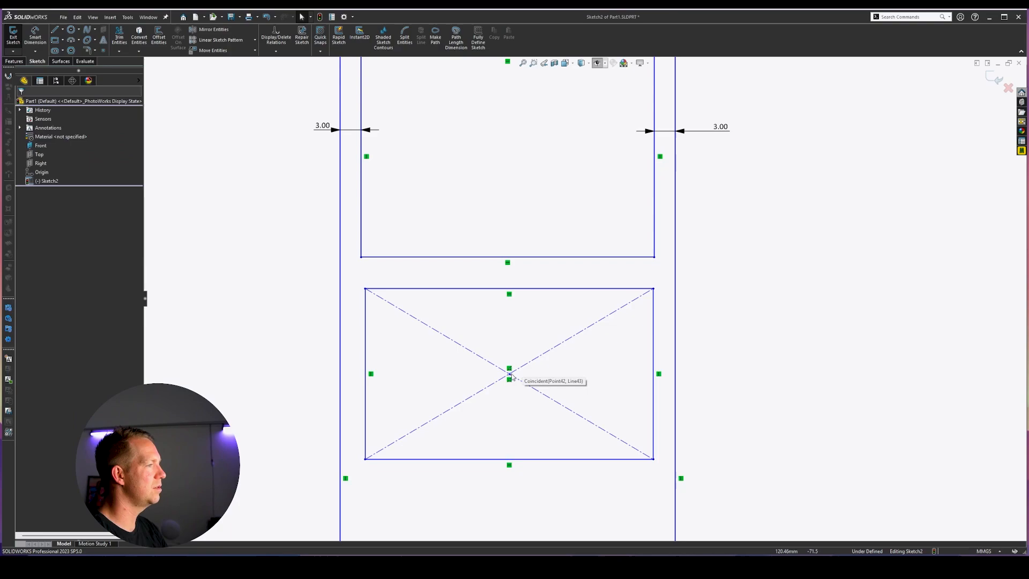
mouse_move(509, 373)
left_mouse_down()
mouse_move(528, 405)
mouse_move(507, 378)
left_mouse_up()
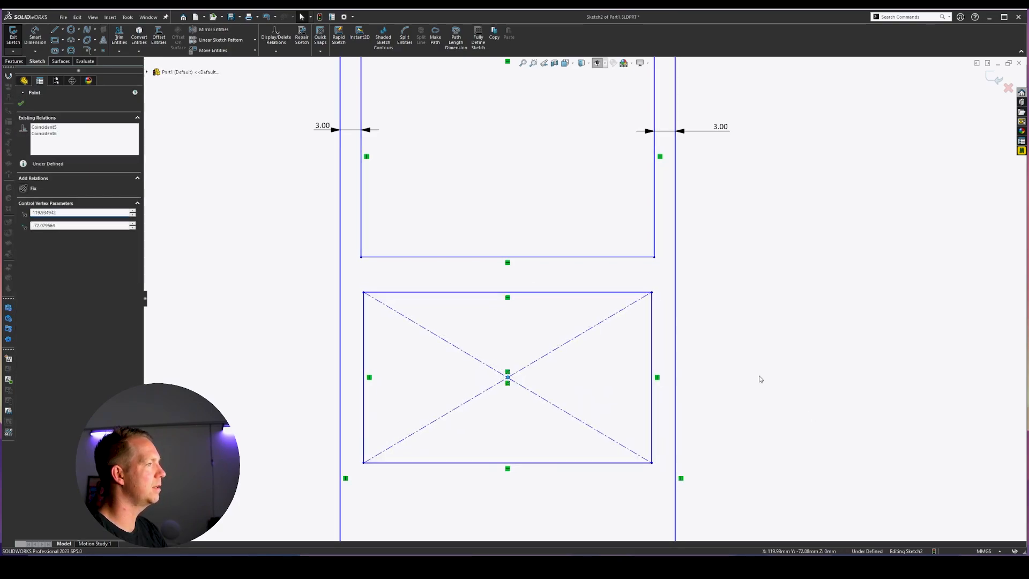
left_click(760, 377)
Add a Vertical relation between the midpoint of the tall rectangle's upper edge and the center rectangle's center point
scroll(566, 190, "up", 2)
right_click(558, 141)
left_click(583, 157)
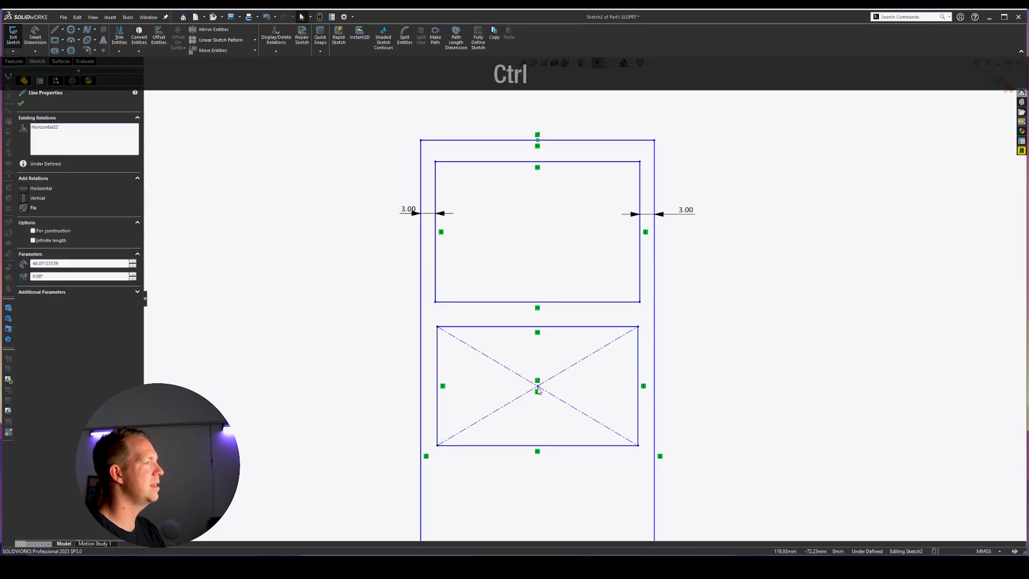
left_click(537, 386, "ctrl")
left_click(53, 244)
left_click(833, 340)
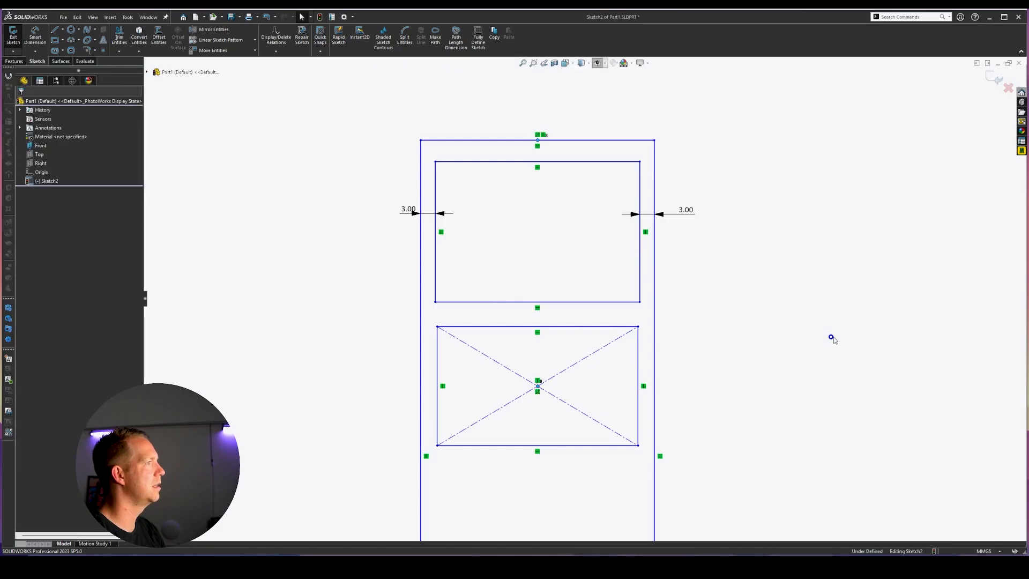
Widen the center rectangle and the tall rectangle by moving their right edges outward to test the vertical alignment
left_click_drag(637, 415, 640, 415)
left_click(759, 458)
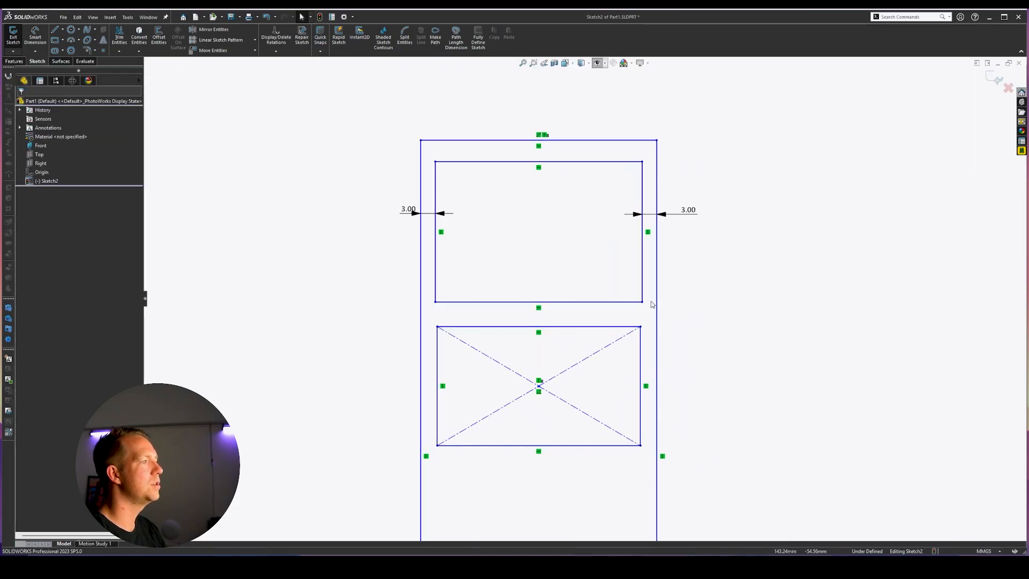
left_click_drag(658, 300, 686, 315)
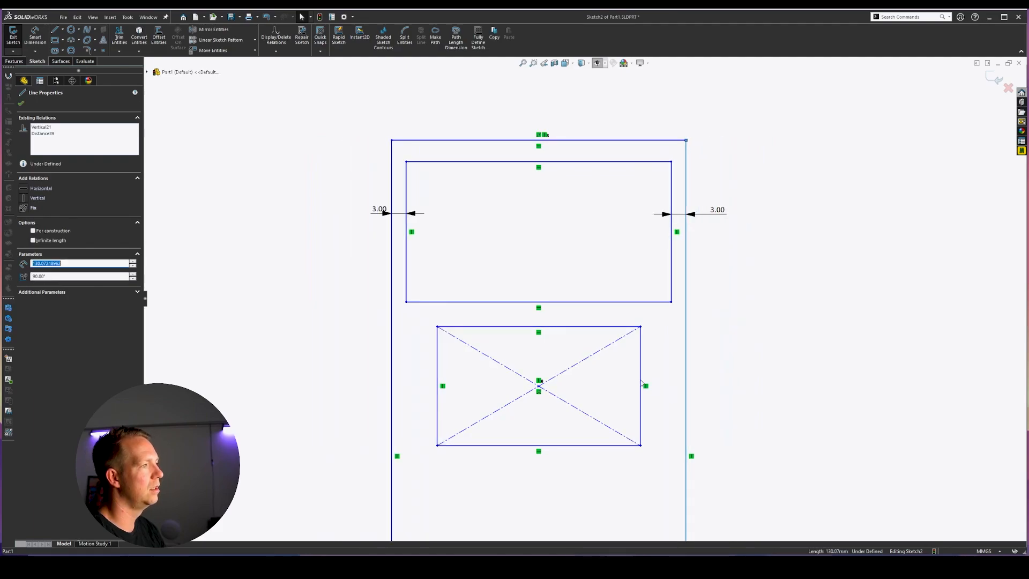
mouse_move(645, 377)
left_mouse_down()
mouse_move(734, 376)
mouse_move(586, 385)
mouse_move(663, 384)
mouse_move(646, 385)
left_mouse_up()
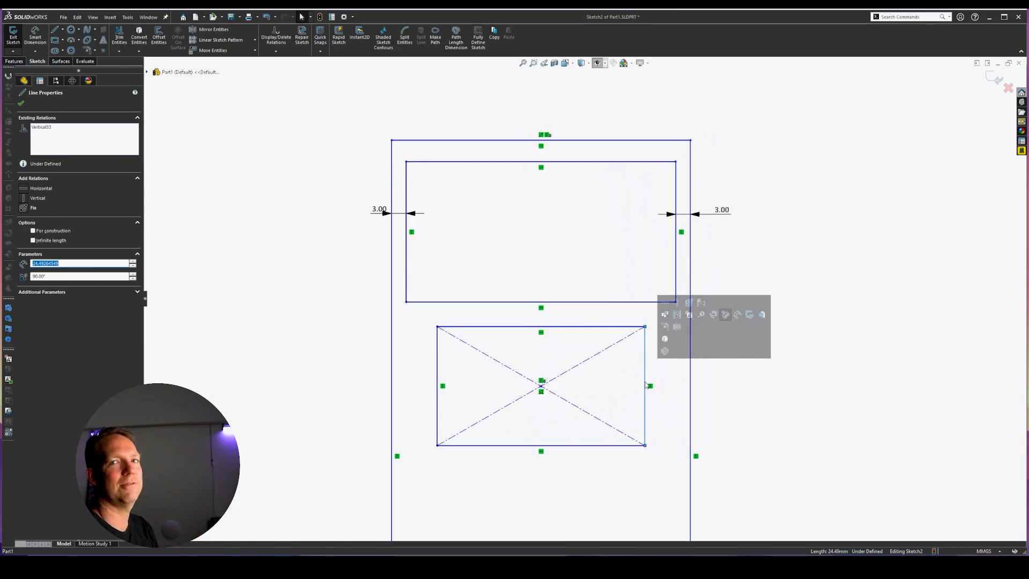
left_click(796, 419)
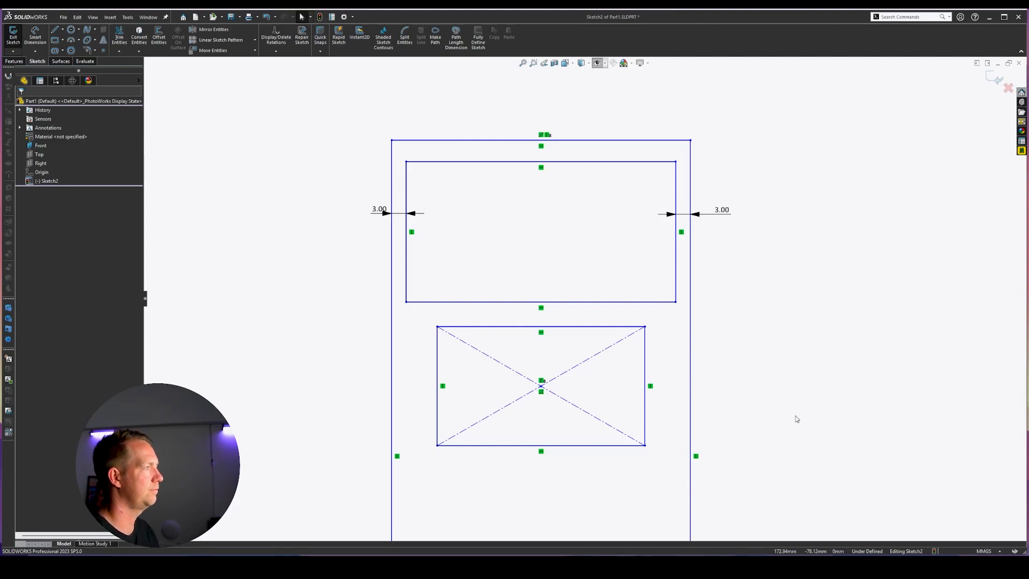
Delete the tall rectangle, the two rectangles inside it and the leftover relation symbol
scroll(581, 290, "up", 5)
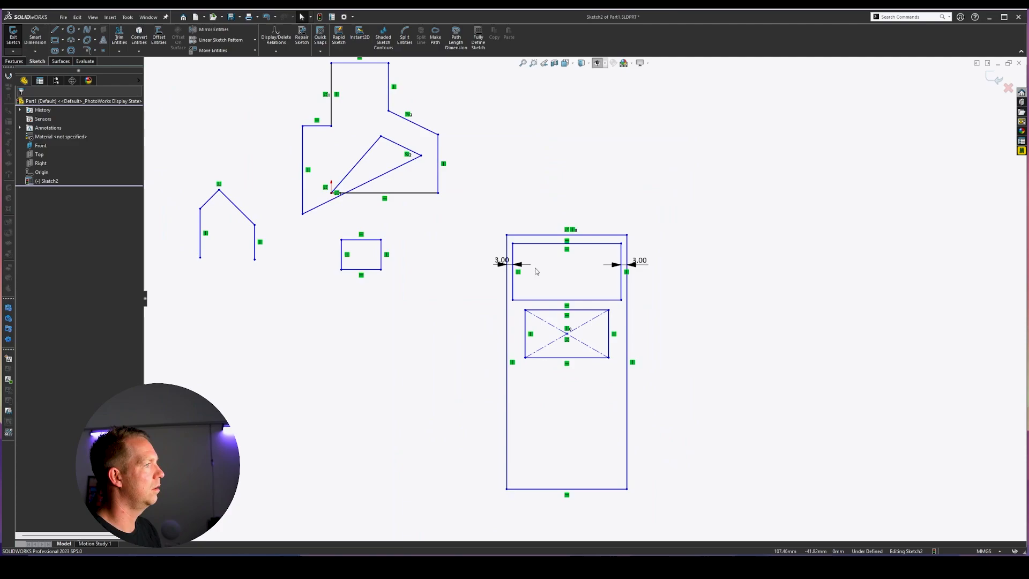
mouse_move(497, 202)
left_mouse_down()
mouse_move(601, 368)
mouse_move(730, 524)
left_mouse_up()
key("Delete")
scroll(318, 328, "down", 2)
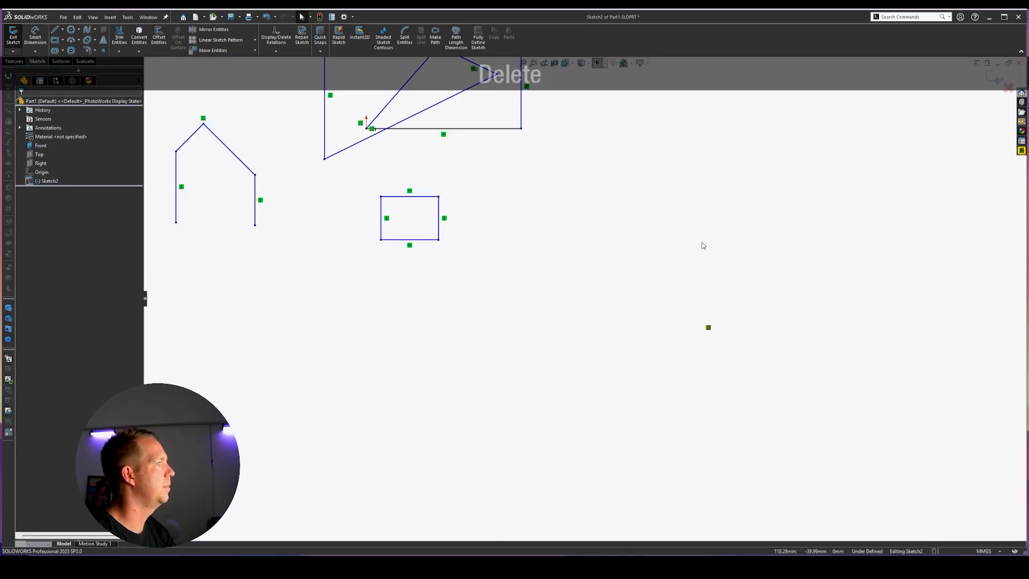
scroll(716, 252, "down", 1)
left_click_drag(661, 314, 738, 367)
key("Delete")
right_click_drag(561, 177, 559, 214)
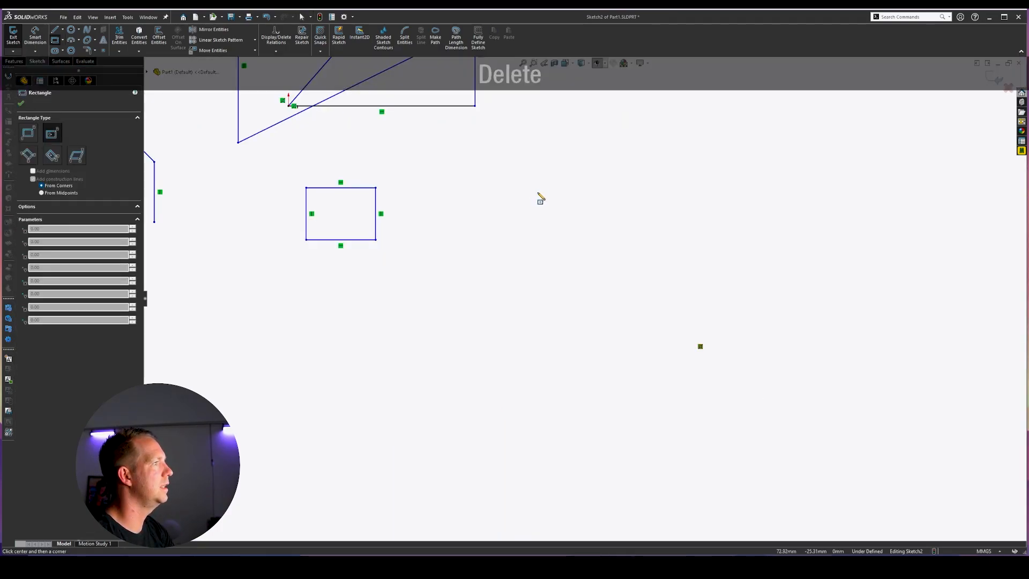
left_click(539, 193)
key("Escape")
Draw a corner rectangle about 31.6 by 23.3 mm beside the small rectangle and a center rectangle about 31.6 by 17.5 mm below it
left_click(55, 40)
left_click(550, 187)
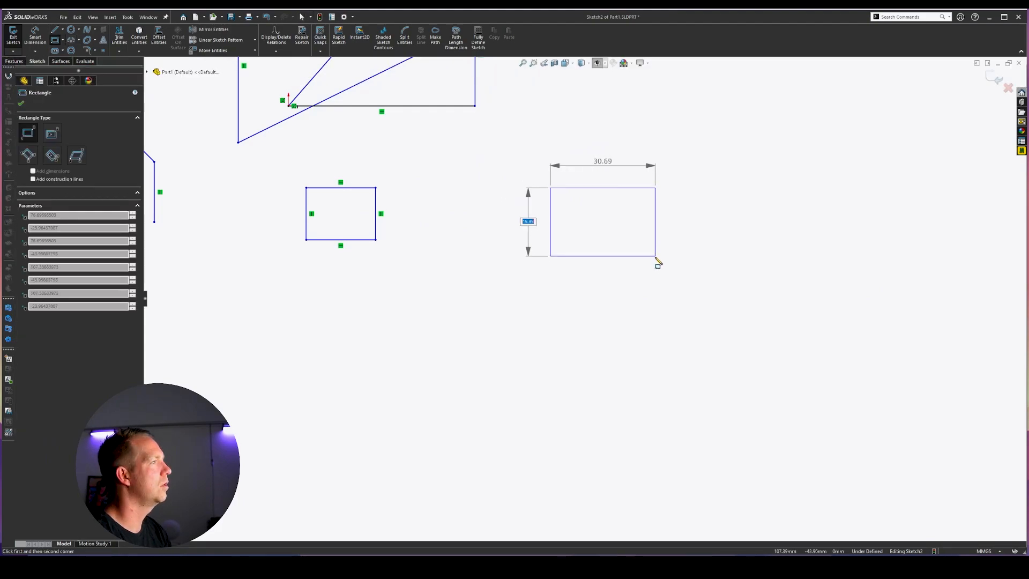
left_click(659, 267)
left_click(62, 40)
left_click(75, 60)
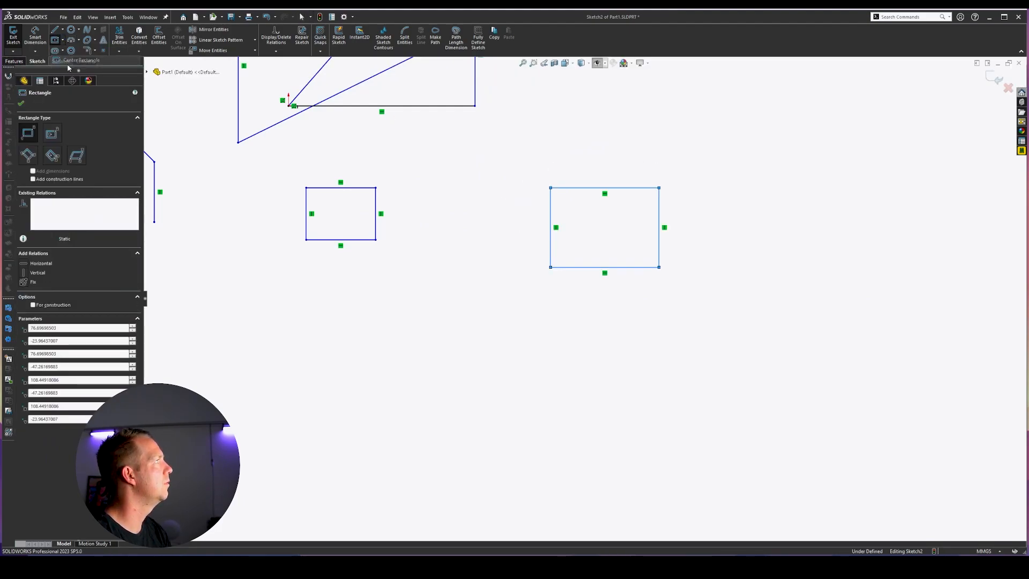
left_click(604, 319)
left_click(659, 349)
Draw a tilted 3 point corner rectangle, its second side about 24 mm, below the center rectangle and end the command
left_click(63, 40)
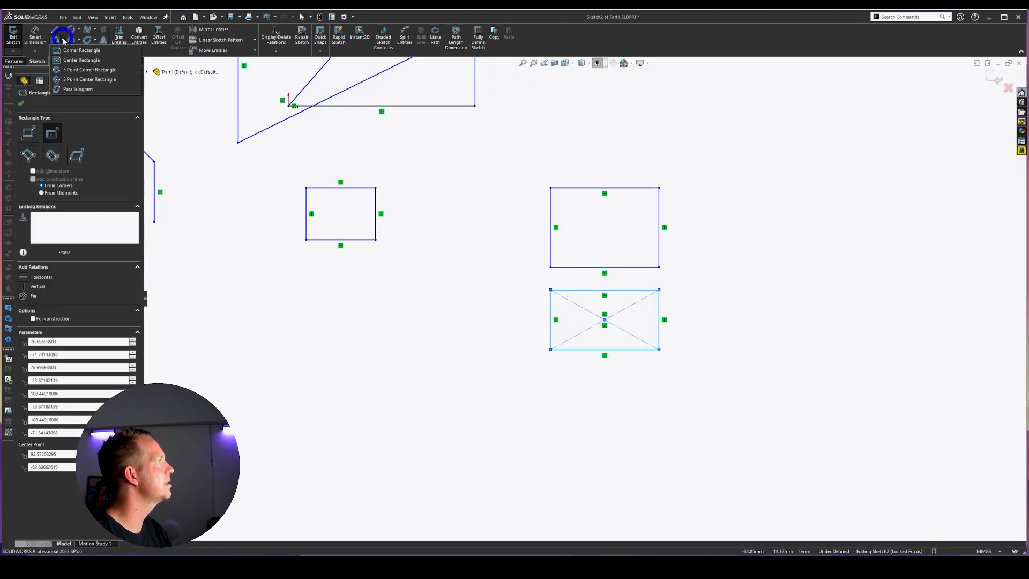
left_click(84, 74)
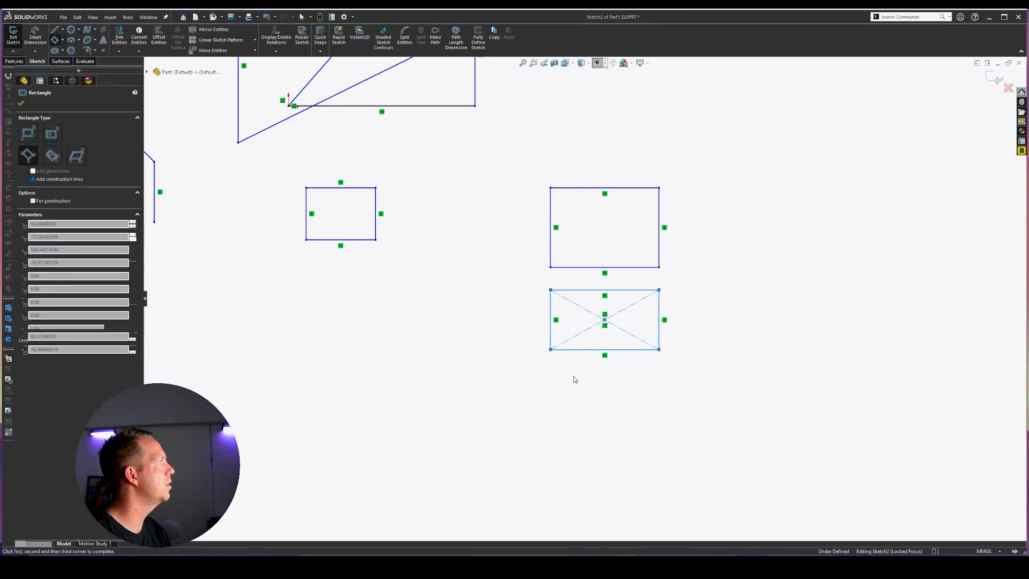
scroll(590, 375, "up", 3)
scroll(682, 395, "down", 3)
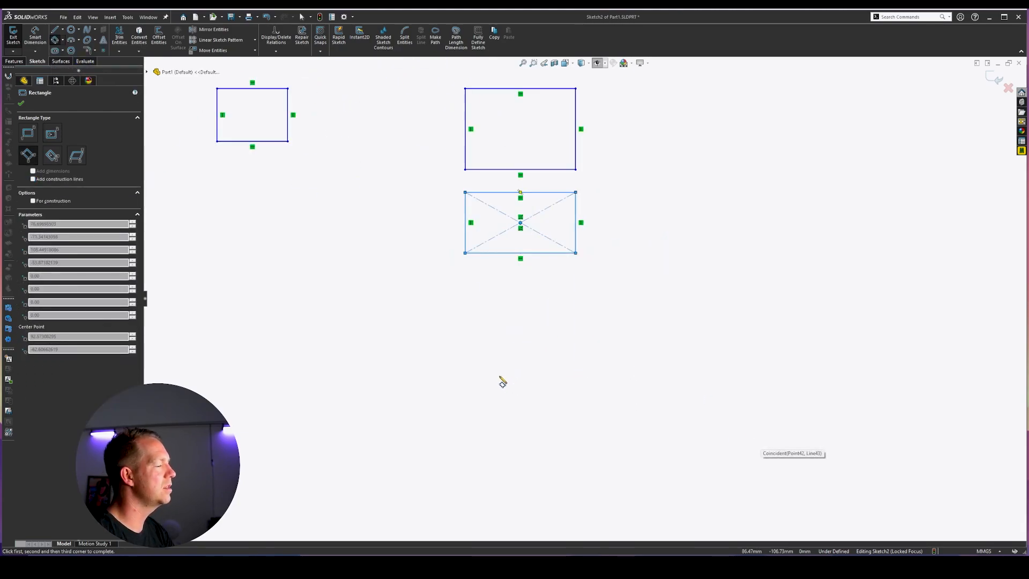
left_click(503, 382)
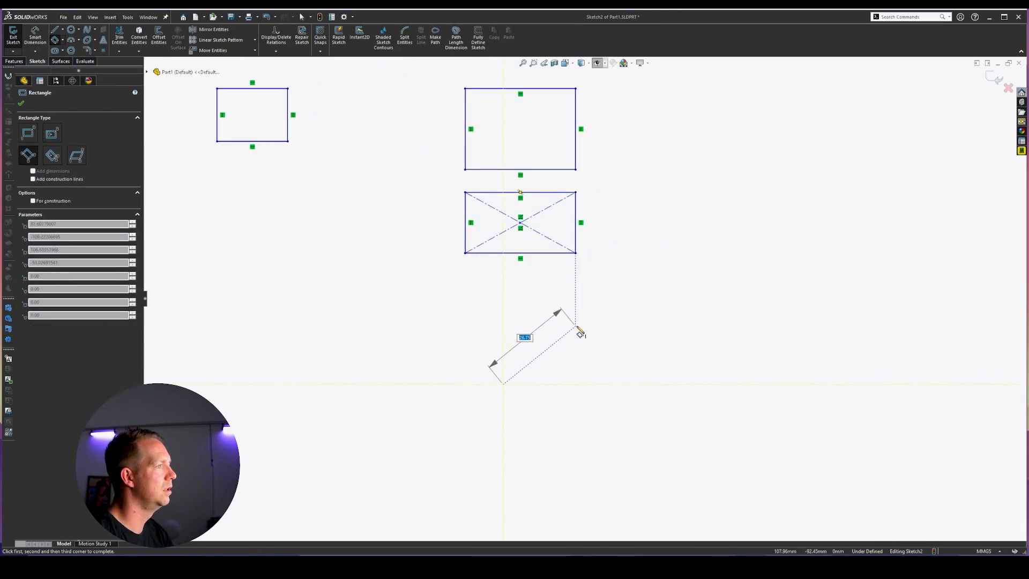
left_click(592, 324)
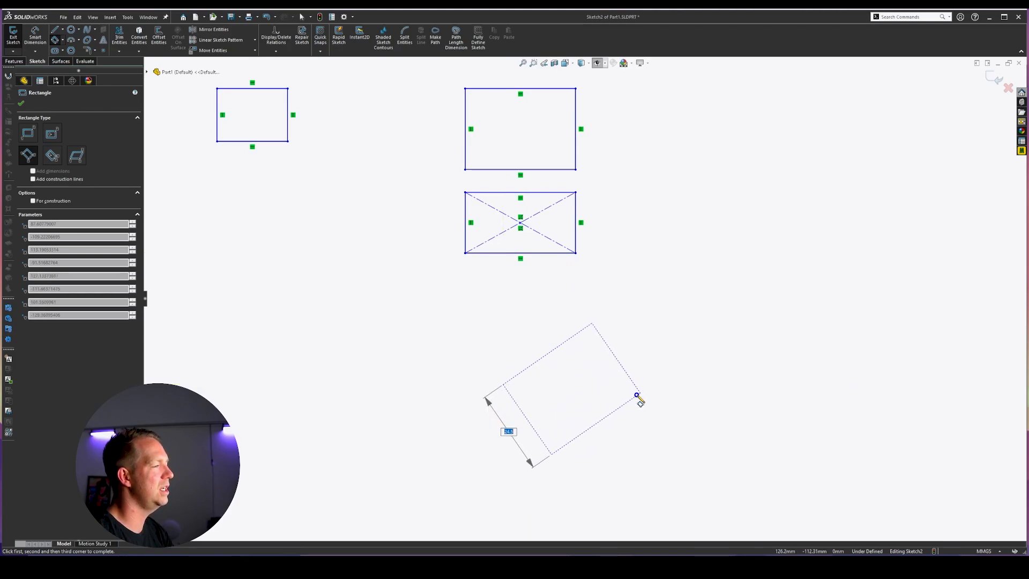
left_click(637, 395)
scroll(616, 450, "down", 2)
key("Escape")
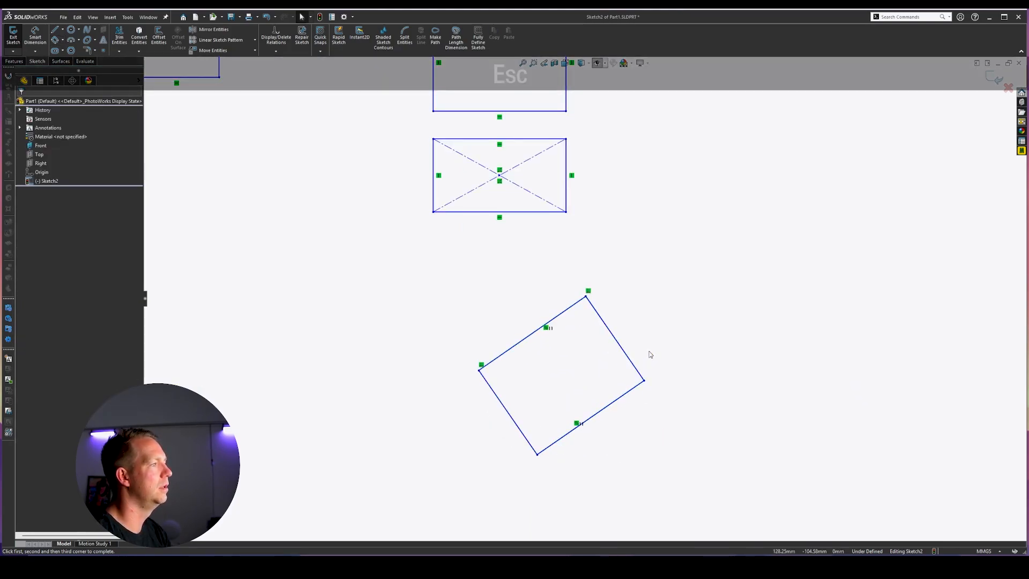
Make the tilted rectangle narrower by moving its right corner inward
left_click_drag(644, 379, 625, 366)
key("Escape")
scroll(852, 308, "down", 2)
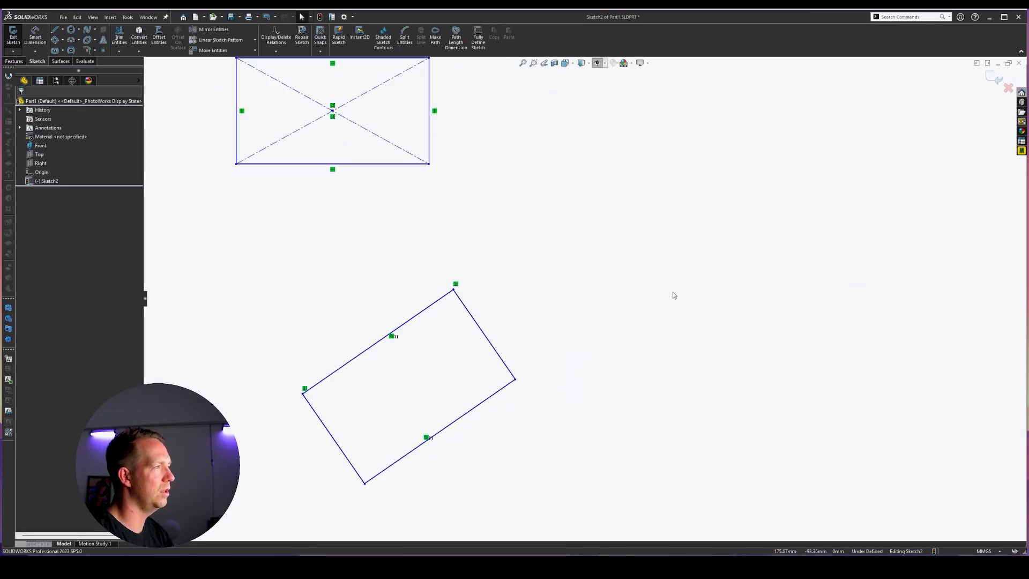
Draw a second tilted rectangle from four perpendicular lines, about 21 mm long, to the right of the 3 point rectangle
key("l")
left_click(653, 298)
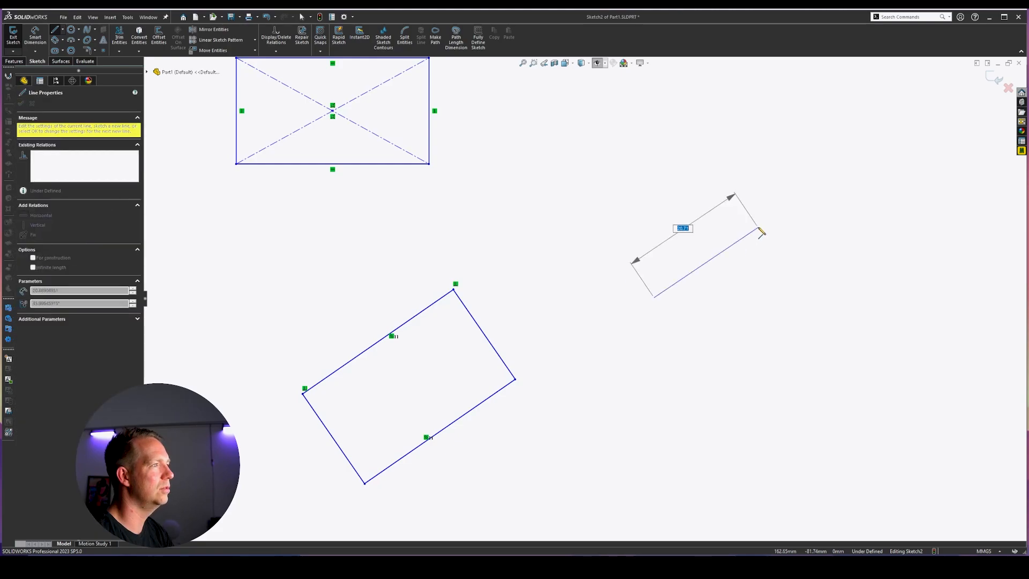
left_click(758, 228)
left_click(798, 286)
left_click(693, 356)
left_click(654, 297)
key("Escape")
key("Escape")
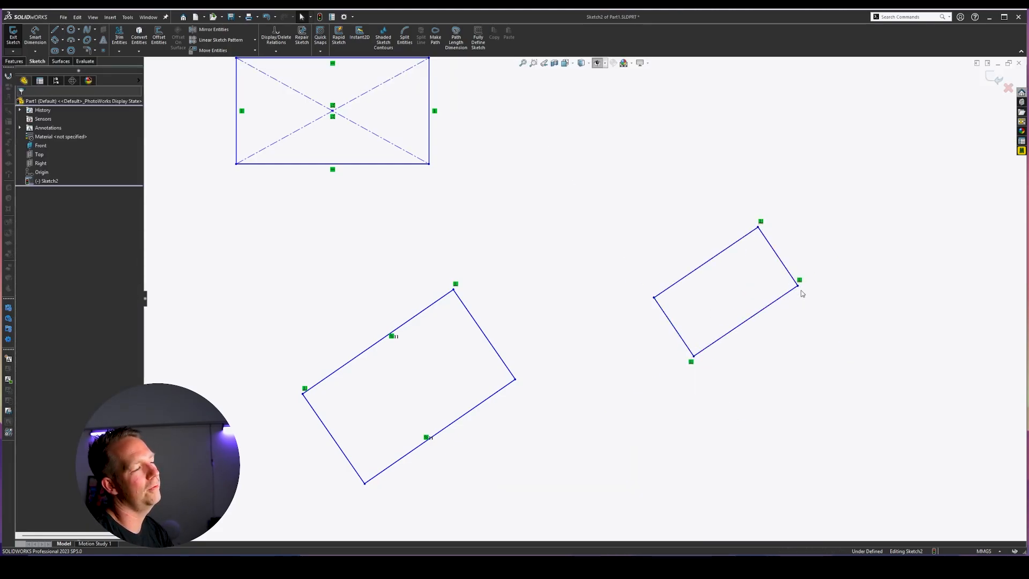
Reshape the small tilted rectangle made of four lines by moving its right and left corners
mouse_move(798, 285)
left_mouse_down()
mouse_move(842, 278)
mouse_move(851, 245)
mouse_move(802, 232)
mouse_move(802, 297)
left_mouse_up()
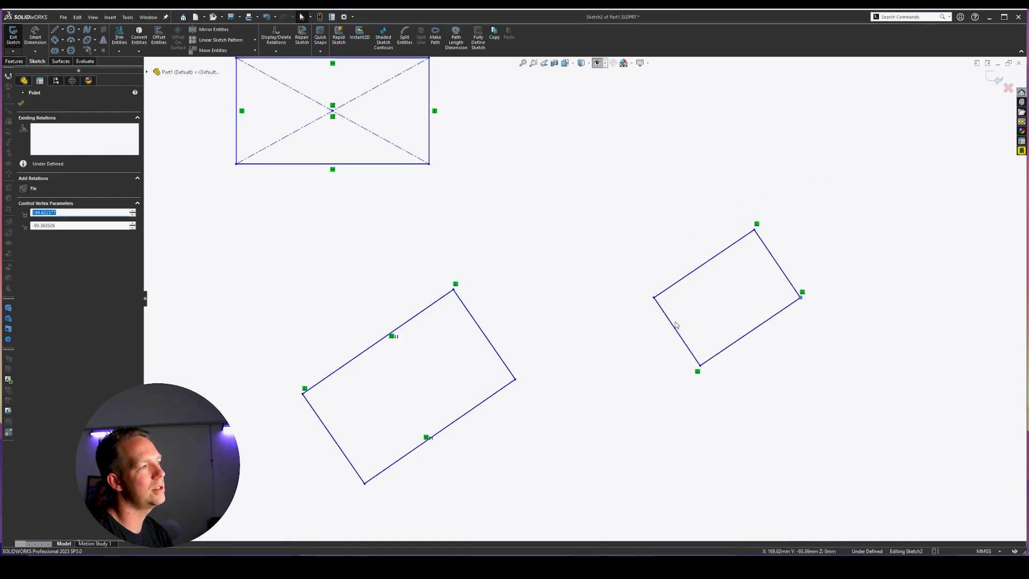
mouse_move(653, 298)
left_mouse_down()
mouse_move(589, 335)
mouse_move(650, 275)
mouse_move(671, 316)
mouse_move(659, 295)
left_mouse_up()
key("Escape")
scroll(518, 378, "up", 5)
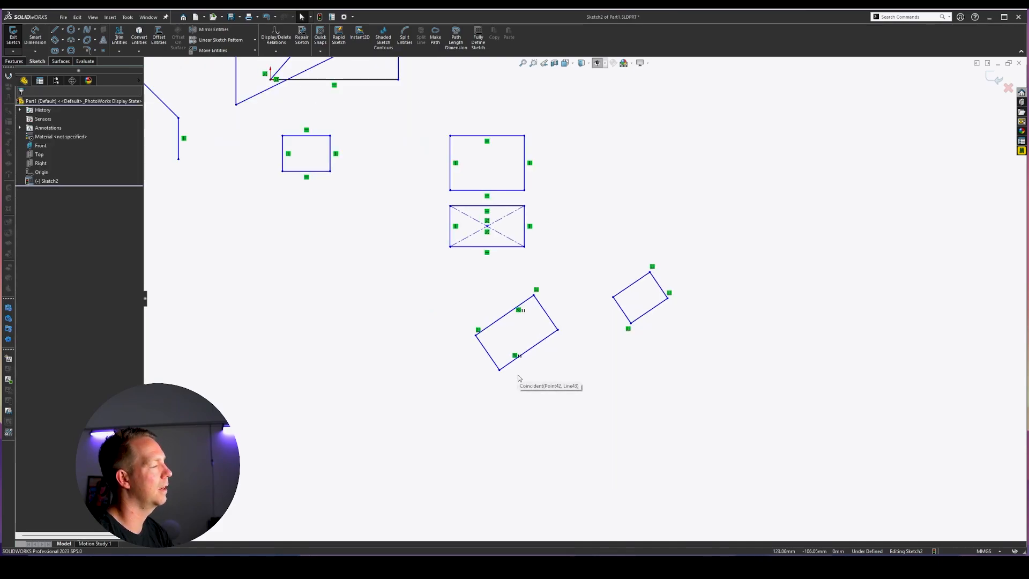
Draw a tilted 3 point center rectangle, about 18.7 mm from its center to the first side, below the 3 point corner rectangle
scroll(518, 378, "down", 3)
left_click(63, 40)
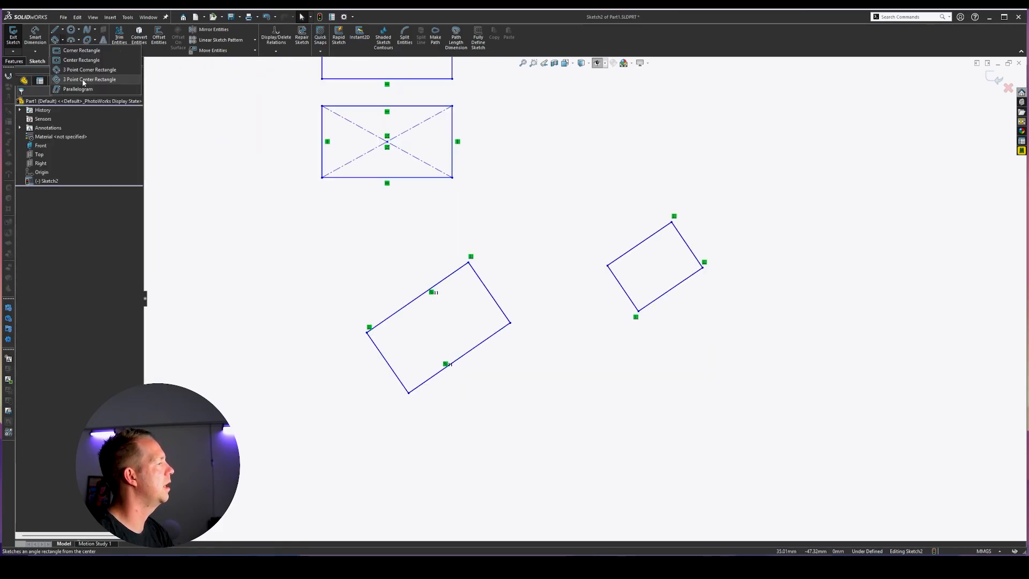
left_click(83, 80)
scroll(526, 457, "up", 3)
scroll(537, 395, "down", 4)
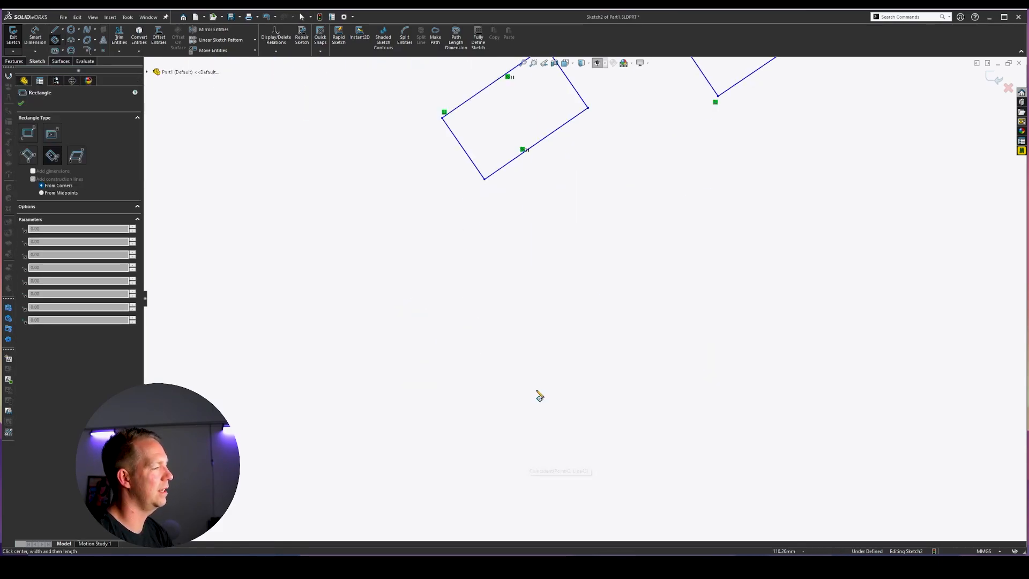
left_click(506, 344)
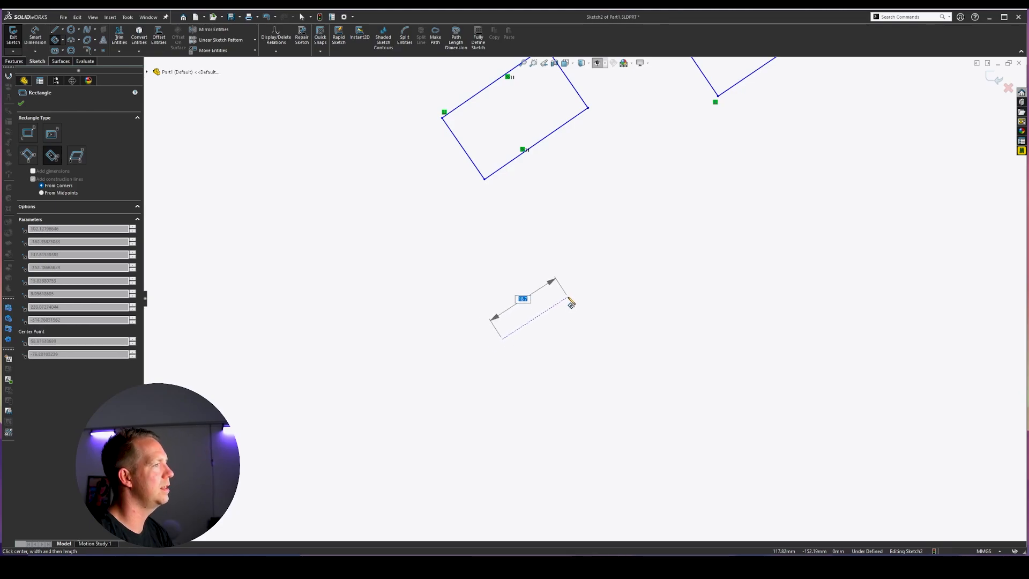
left_click(570, 301)
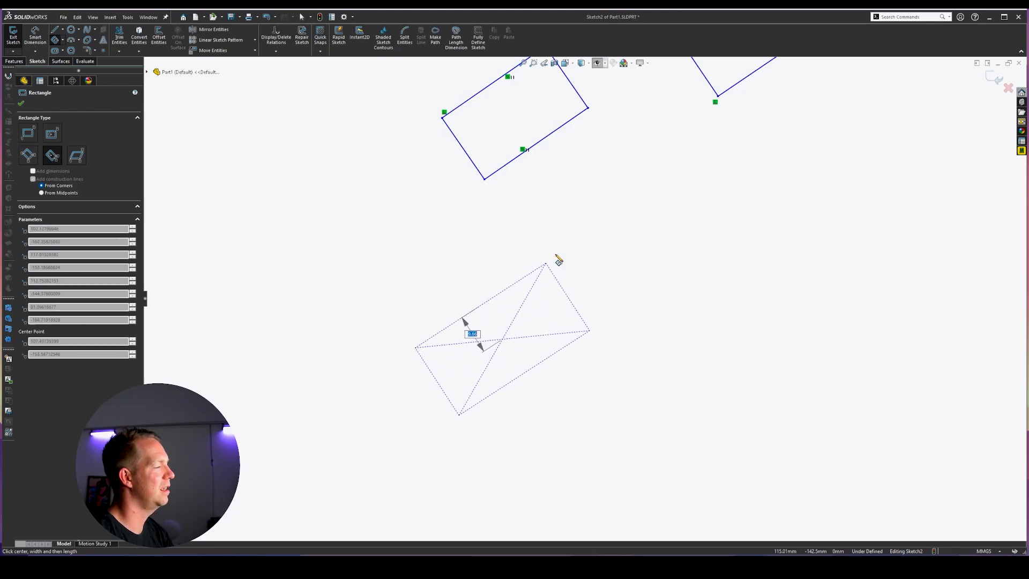
left_click(584, 274)
Draw a parallelogram with a nearly horizontal base below the 3 point center rectangle and end the command
left_click(63, 40)
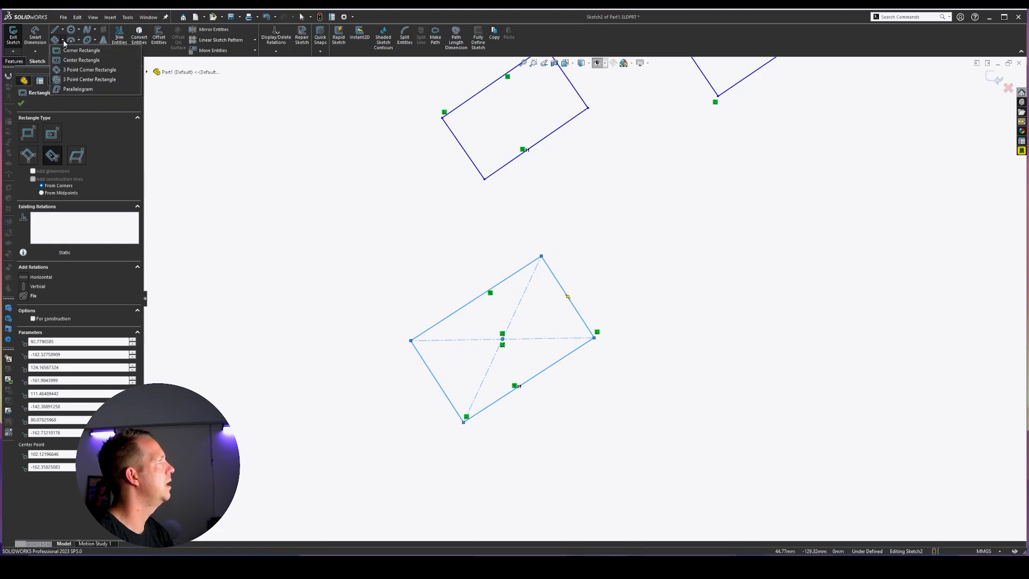
left_click(81, 90)
scroll(586, 397, "up", 2)
scroll(585, 393, "up", 2)
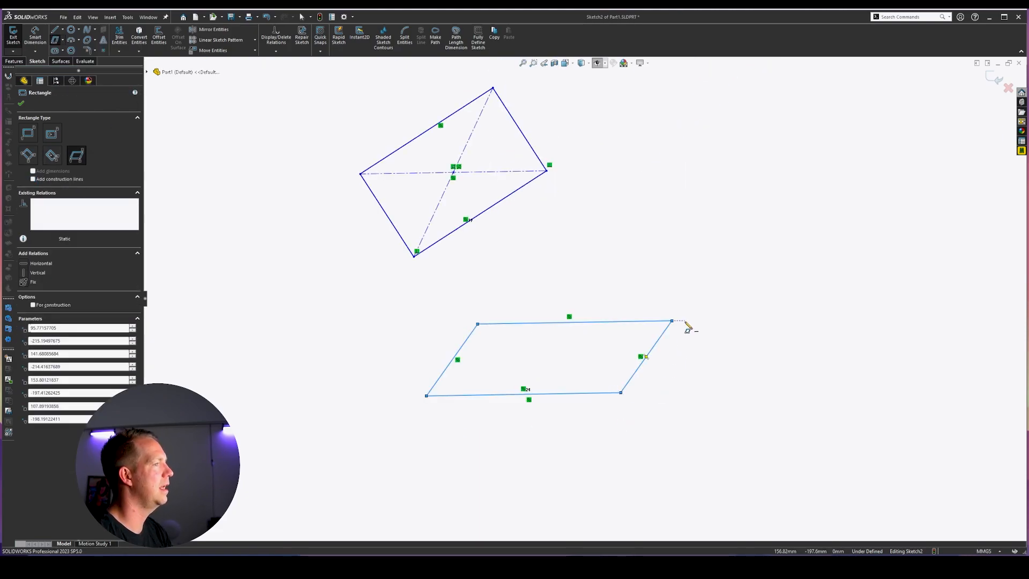
key("Escape")
key("Escape")
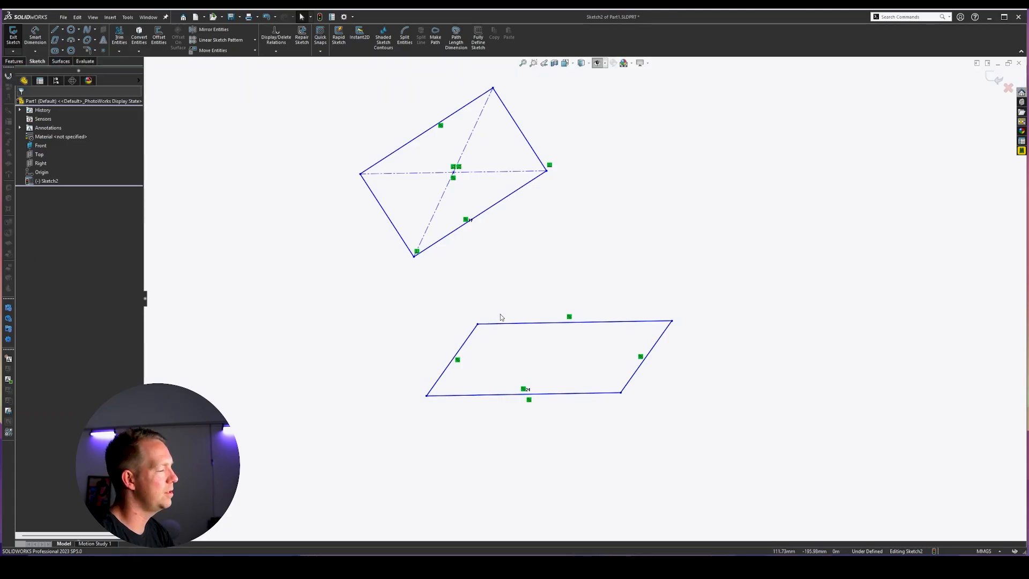
Review the five rectangle types sketched one below another, from the corner rectangle to the parallelogram
scroll(590, 268, "up", 4)
scroll(643, 160, "down", 2)
scroll(566, 426, "down", 3)
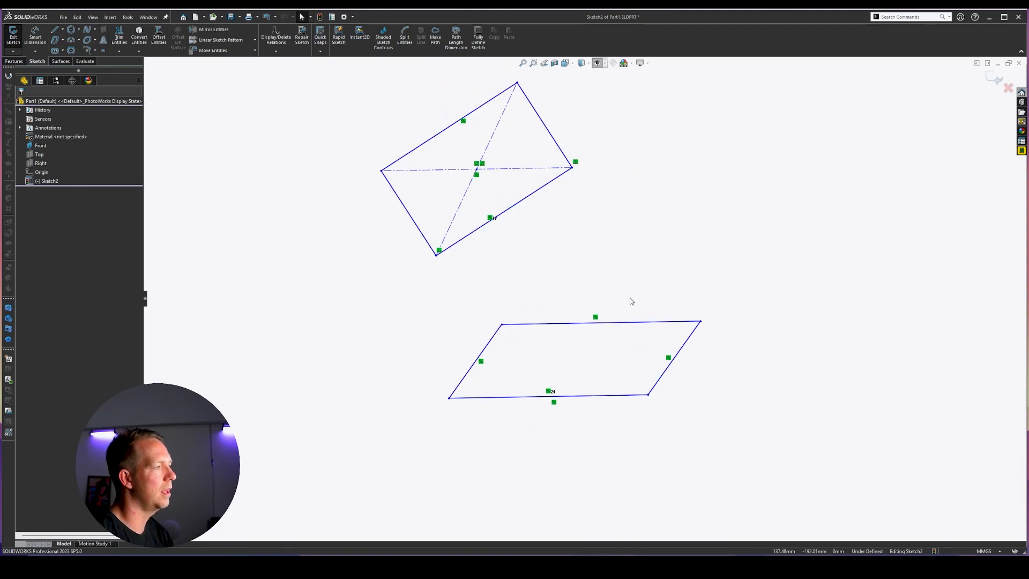
scroll(577, 227, "up", 4)
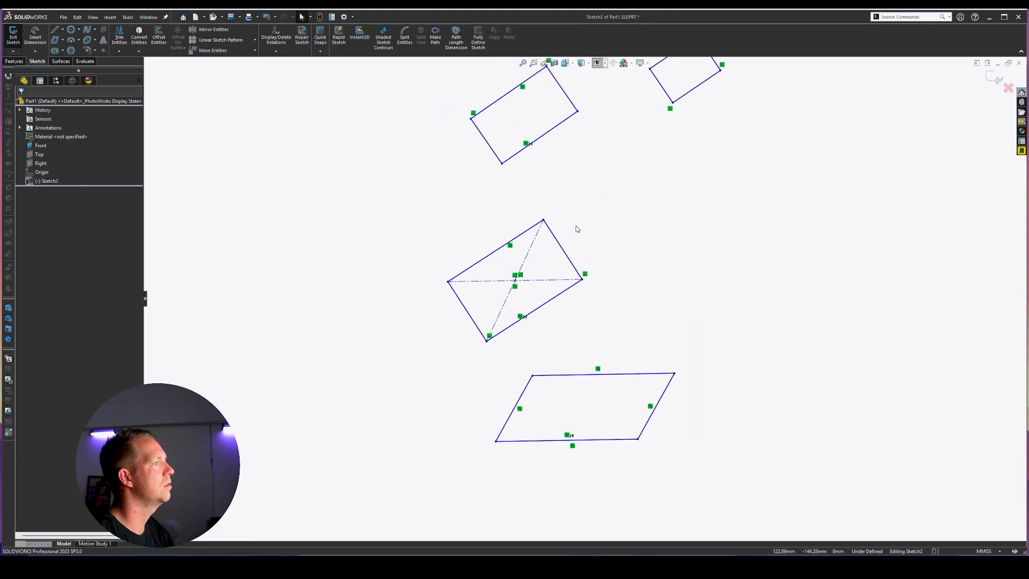
scroll(592, 202, "down", 1)
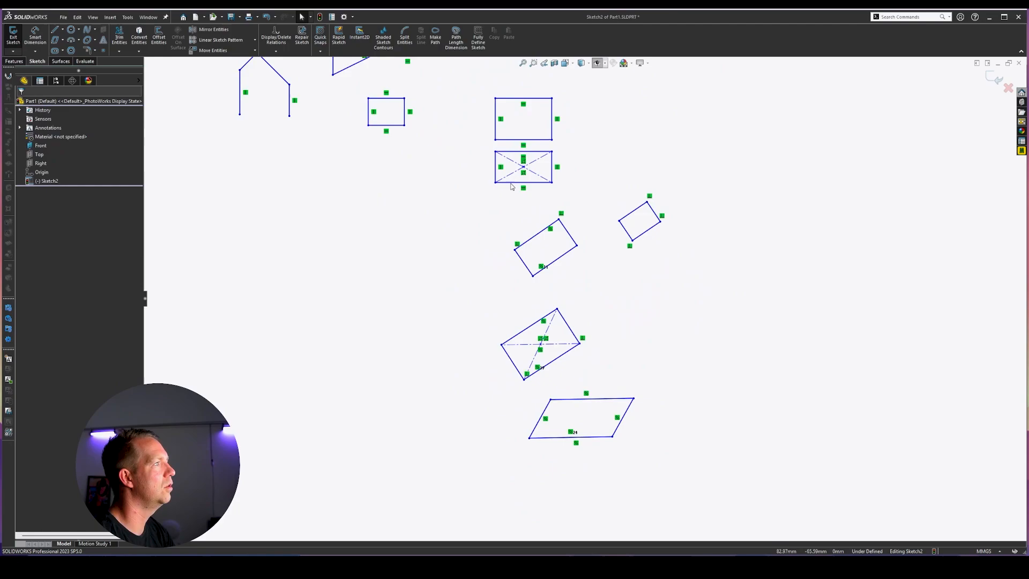
scroll(784, 324, "down", 1)
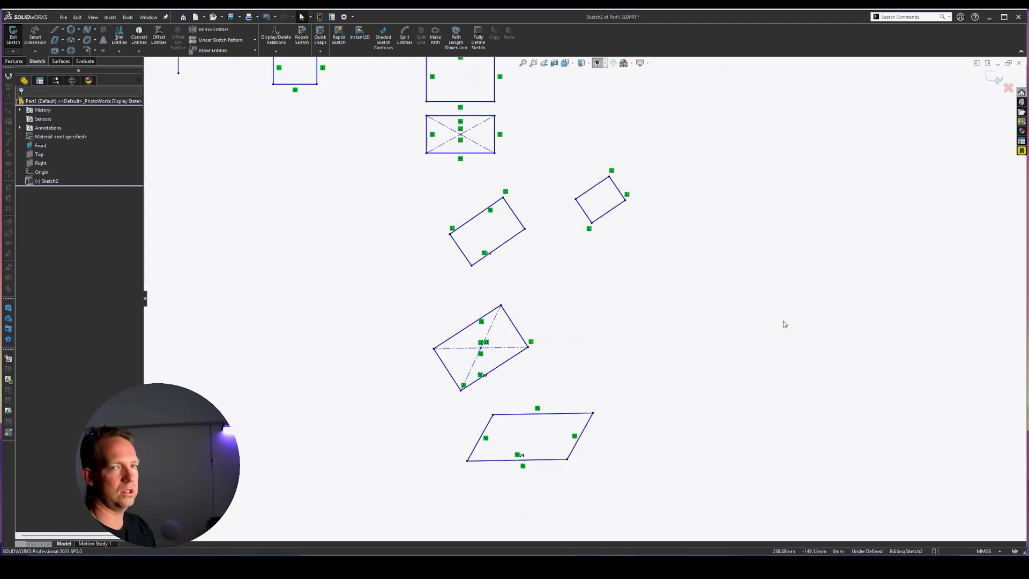
scroll(579, 138, "up", 1)
scroll(572, 132, "down", 3)
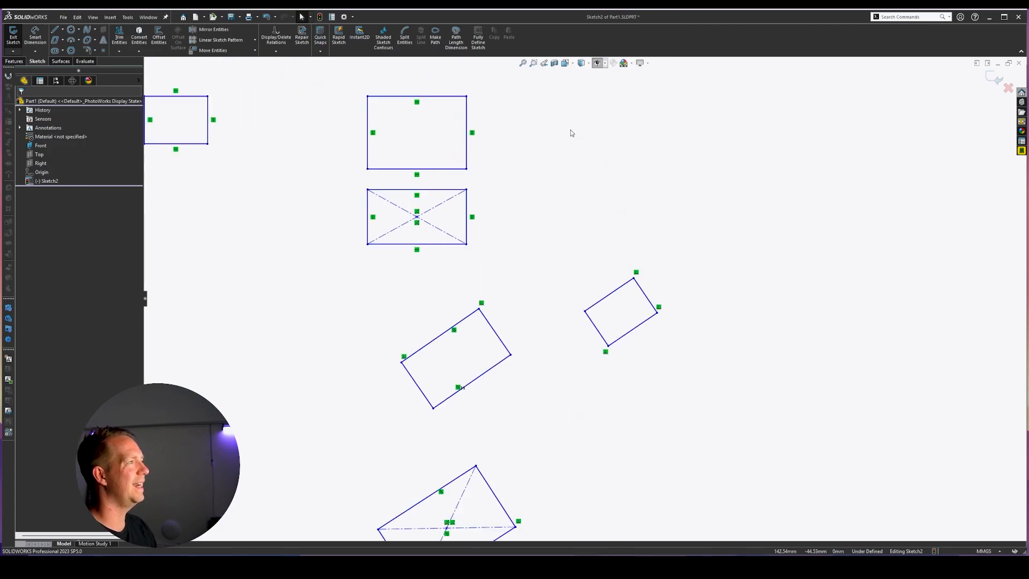
Draw an upright rectangle about 26.2 by 21.3 mm from four lines to the right of the corner rectangle
scroll(570, 132, "down", 1)
key("l")
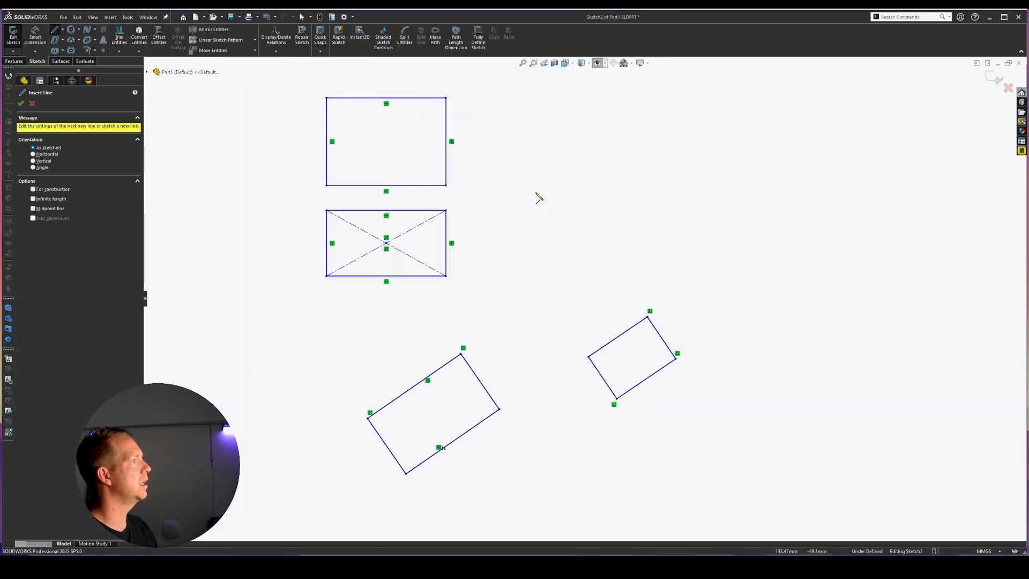
left_click(527, 186)
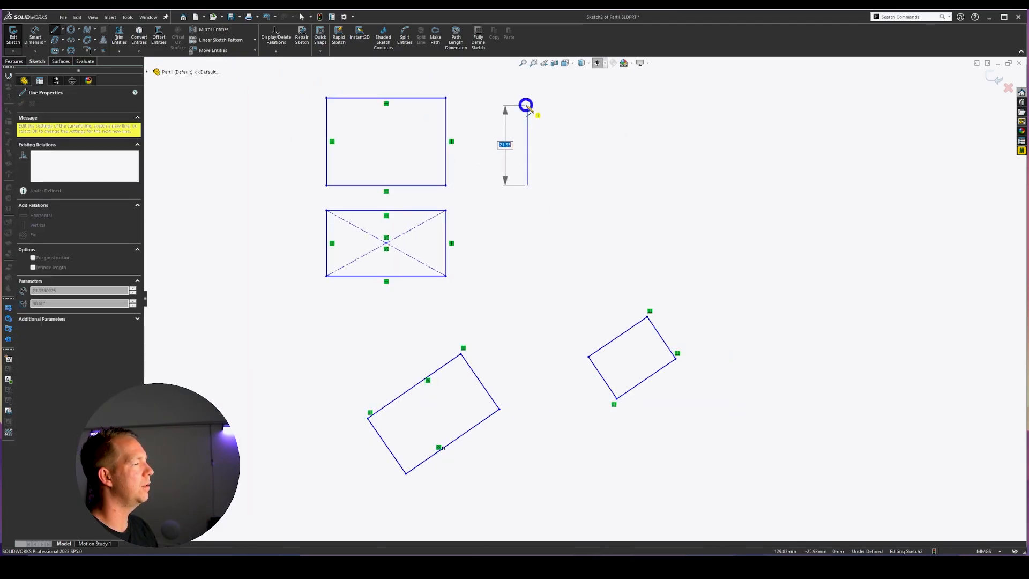
left_click(528, 105)
left_click(626, 105)
left_click(626, 185)
left_click(527, 186)
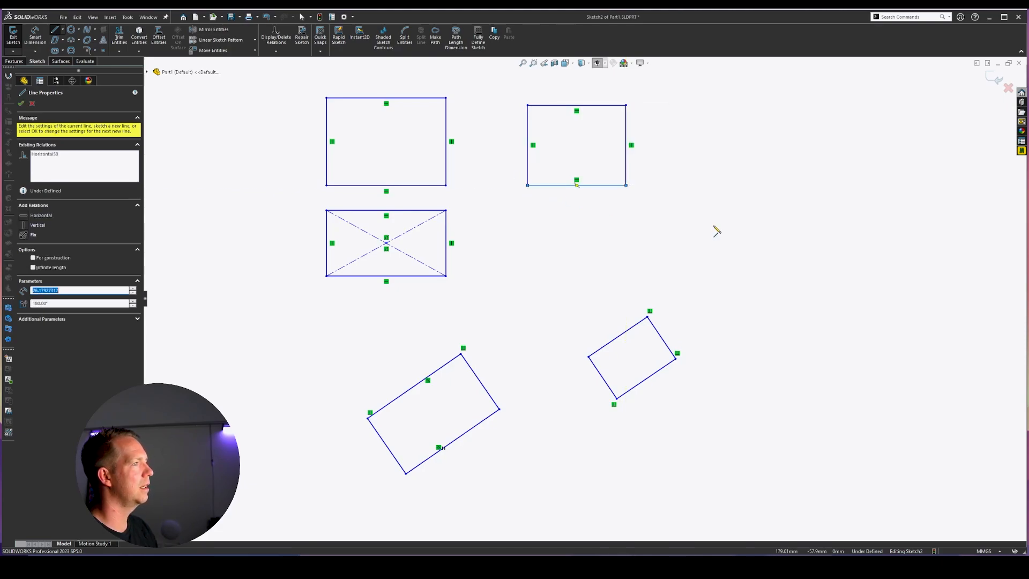
Draw a second four-line rectangle about 26.2 mm wide to the right of the center rectangle, aligned with the rectangle above it
left_click(527, 276)
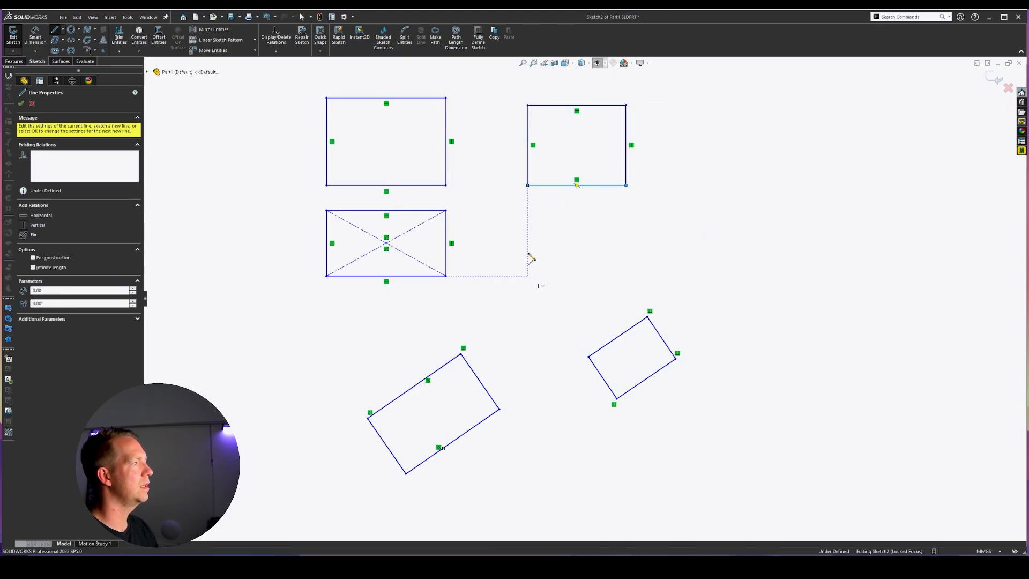
left_click(527, 215)
left_click(626, 214)
left_click(626, 276)
left_click(527, 276)
Draw both corner-to-corner diagonals in the lower four-line rectangle and convert them to construction lines
key("s")
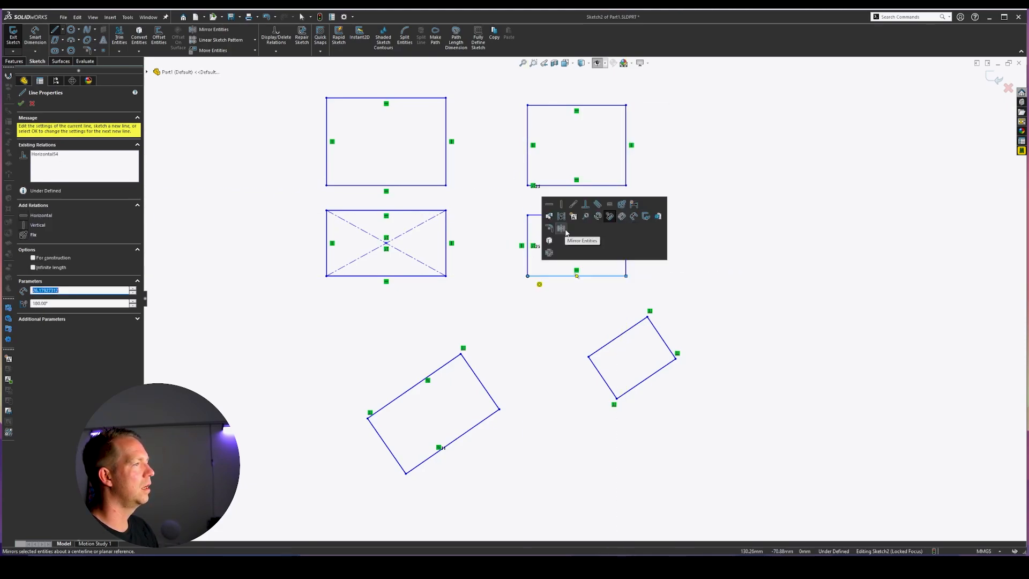
scroll(626, 264, "down", 5)
left_click(624, 141)
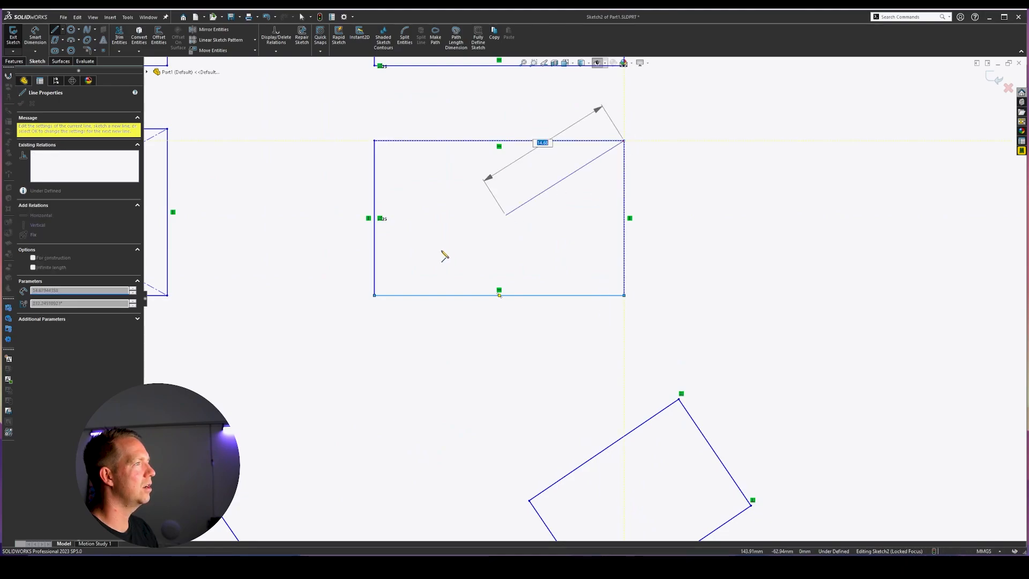
left_click(374, 295)
key("Escape")
key("Escape")
left_click_drag(471, 260, 438, 188)
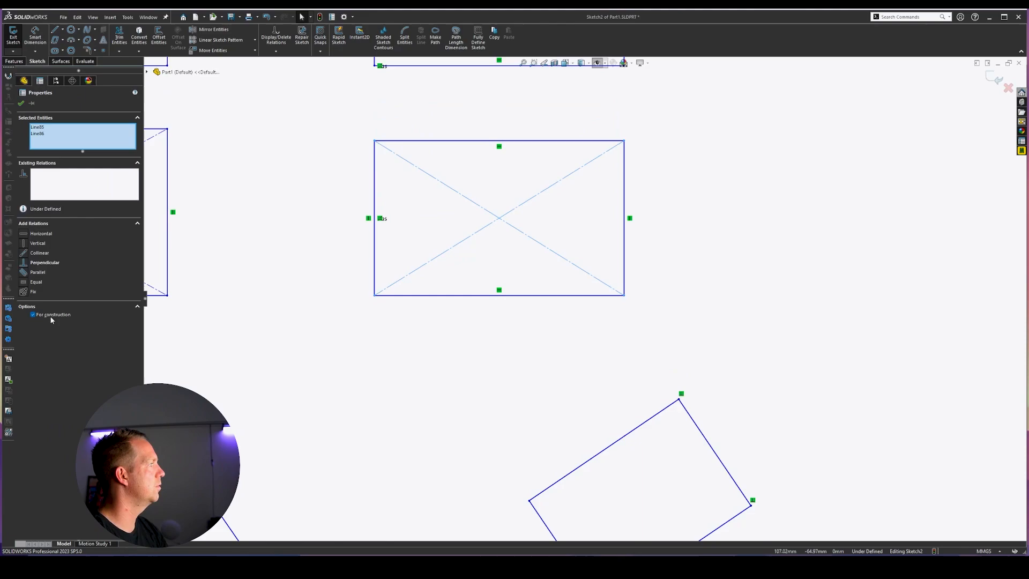
left_click(247, 183)
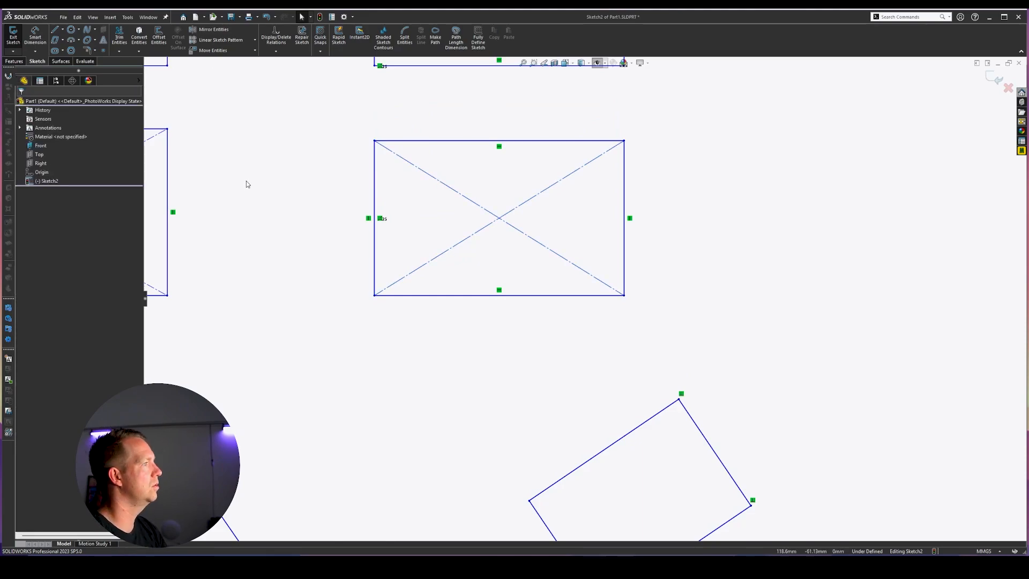
Place a sketch point at the intersection of the two construction diagonals and end the command
left_click(104, 51)
left_click(497, 219)
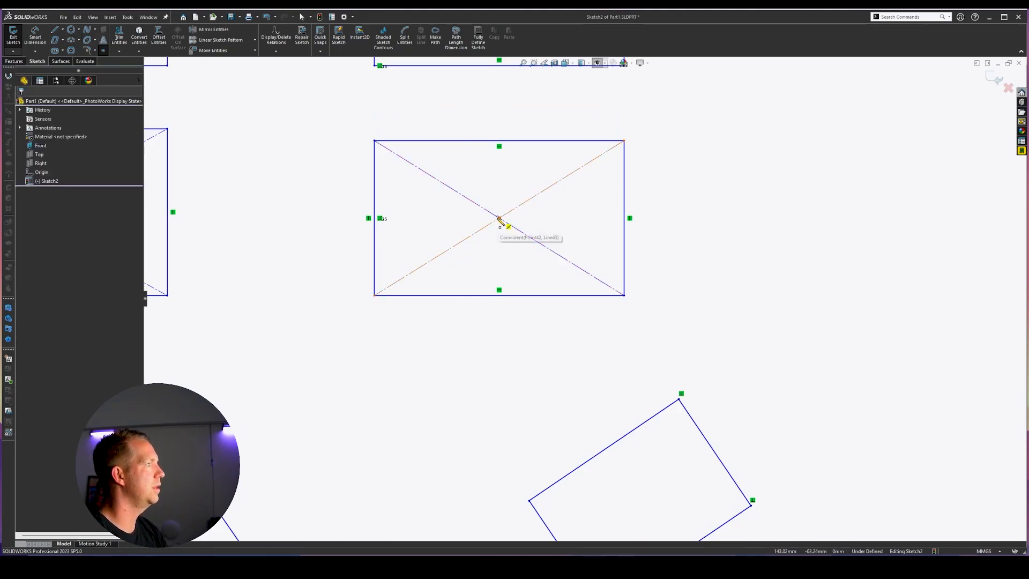
key("Escape")
key("Escape")
Draw a parallelogram from four lines with horizontal base and top edges to the right of the existing parallelogram
scroll(584, 290, "up", 6)
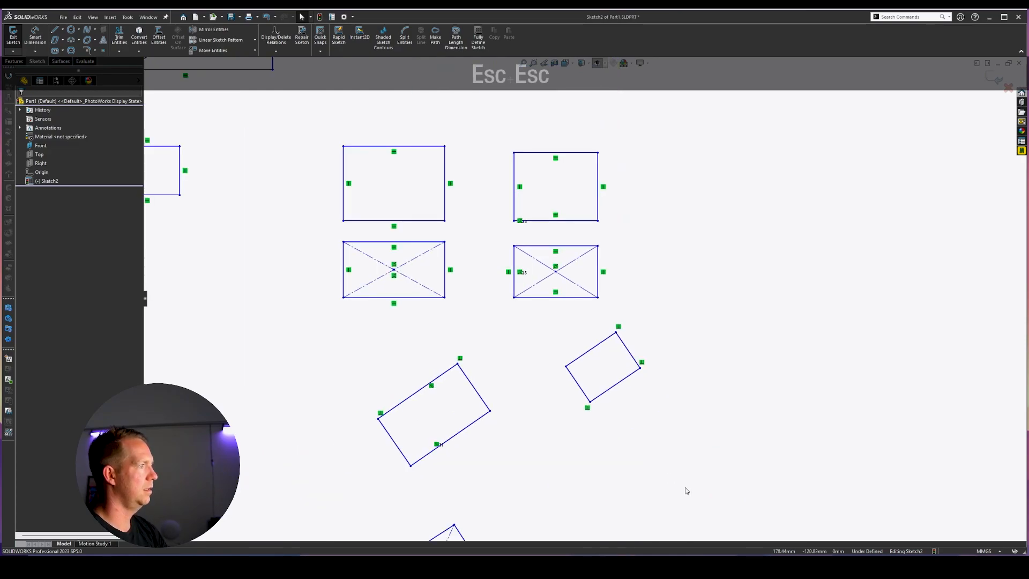
scroll(595, 445, "down", 3)
scroll(608, 327, "up", 5)
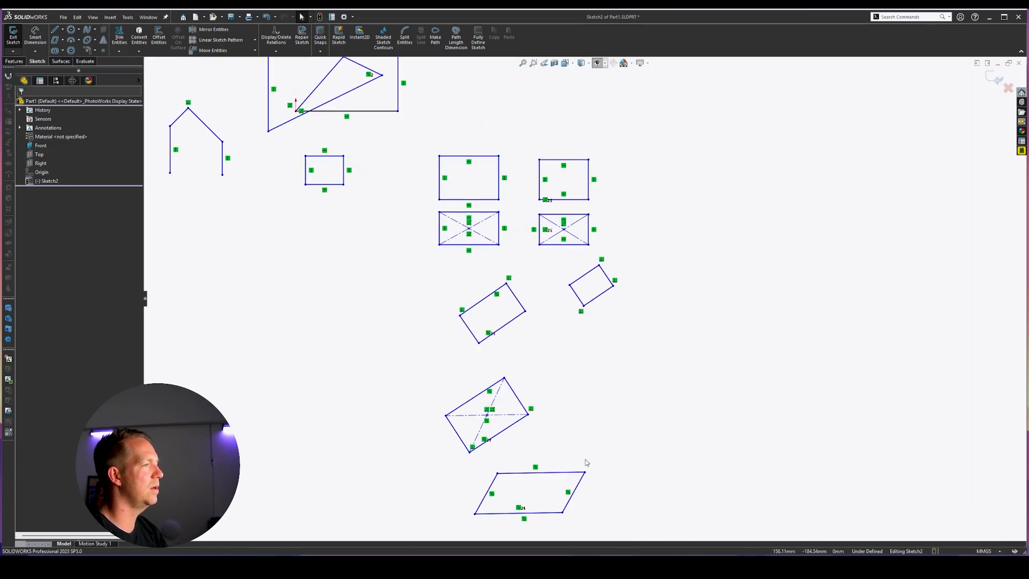
scroll(583, 464, "down", 3)
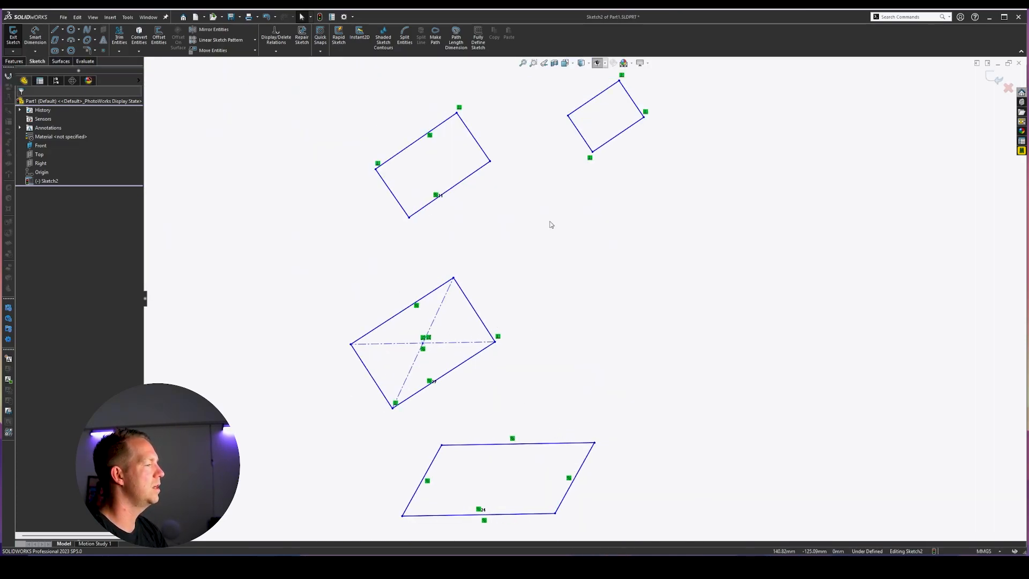
scroll(559, 204, "up", 2)
scroll(592, 490, "up", 1)
scroll(590, 496, "down", 3)
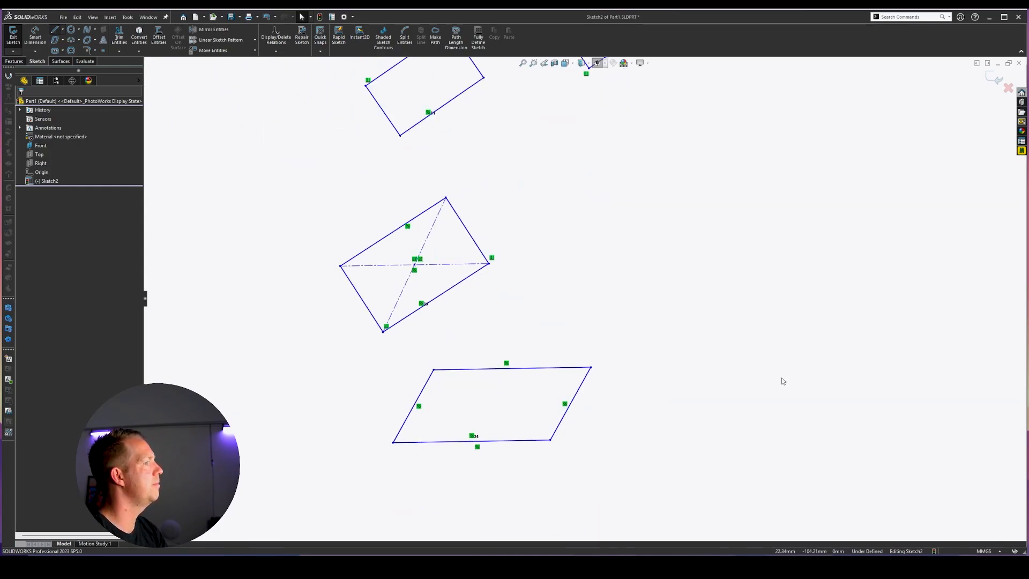
key("l")
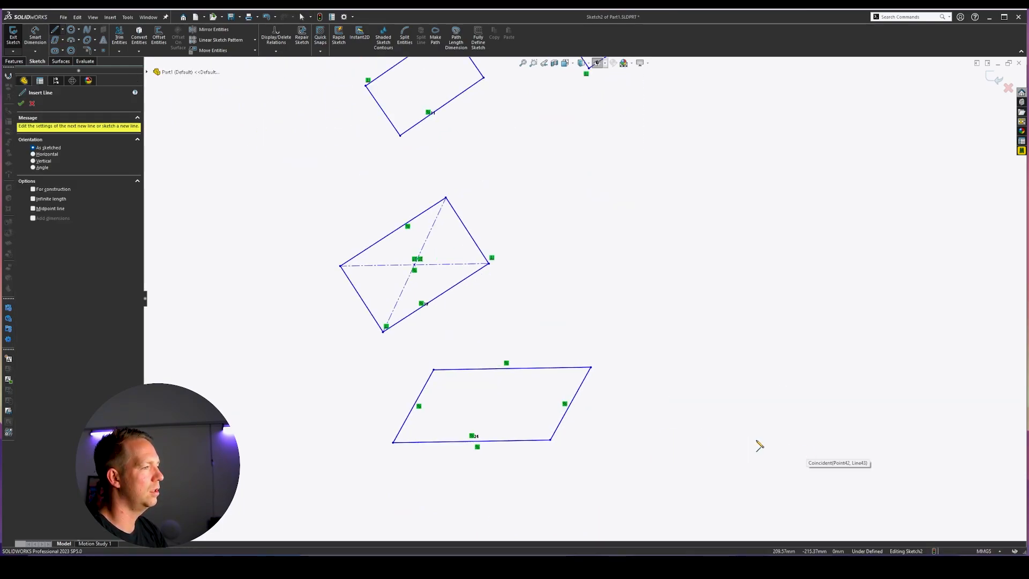
left_click(691, 436)
left_click(799, 435)
left_click(834, 378)
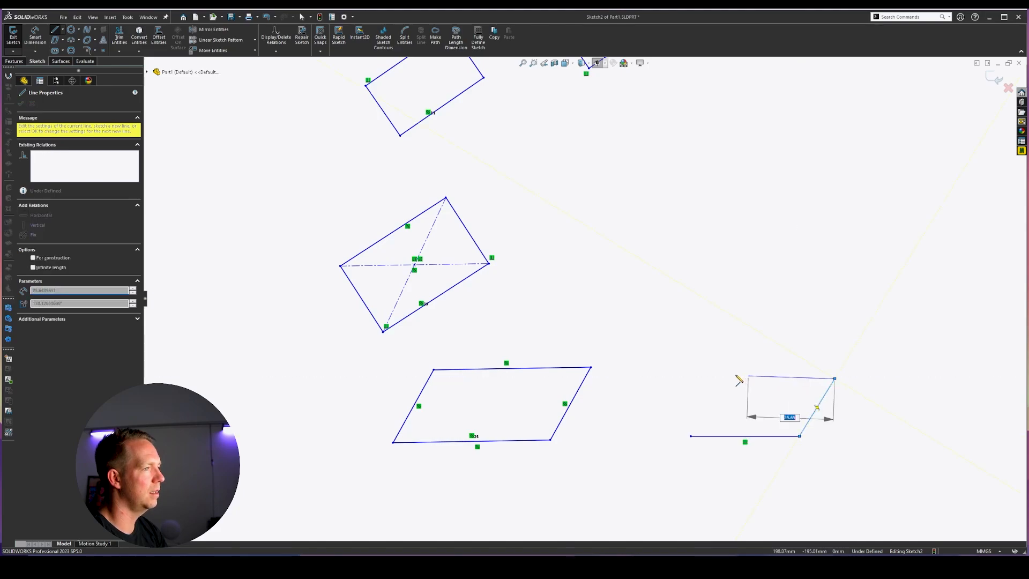
left_click(736, 376)
left_click(690, 436)
key("Escape")
key("Escape")
Flatten the four-line parallelogram by moving its lower right corner slightly inward and upward
scroll(821, 460, "down", 2)
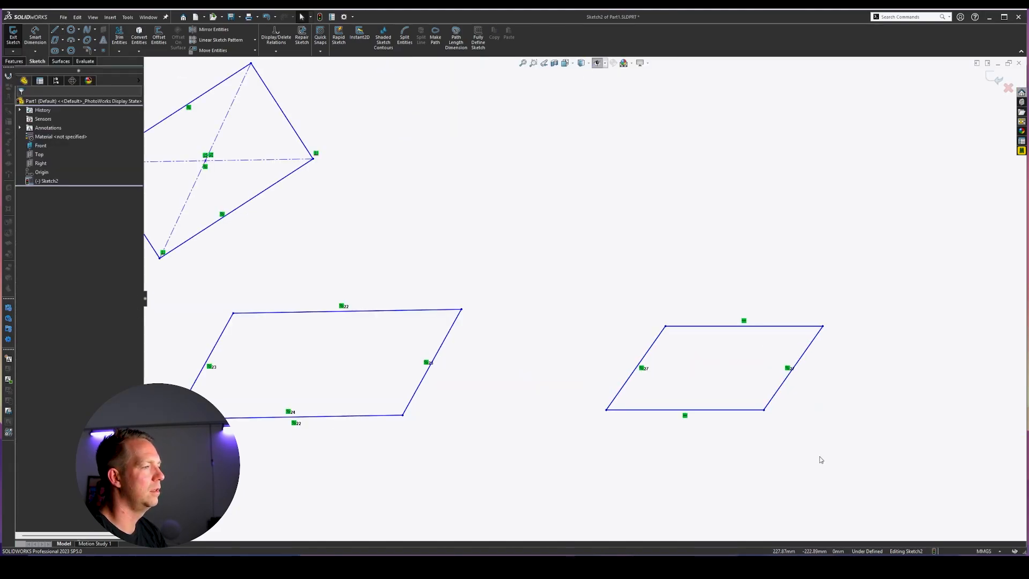
mouse_move(764, 409)
left_mouse_down()
mouse_move(811, 418)
mouse_move(701, 413)
mouse_move(756, 391)
mouse_move(751, 402)
left_mouse_up()
scroll(494, 152, "up", 5)
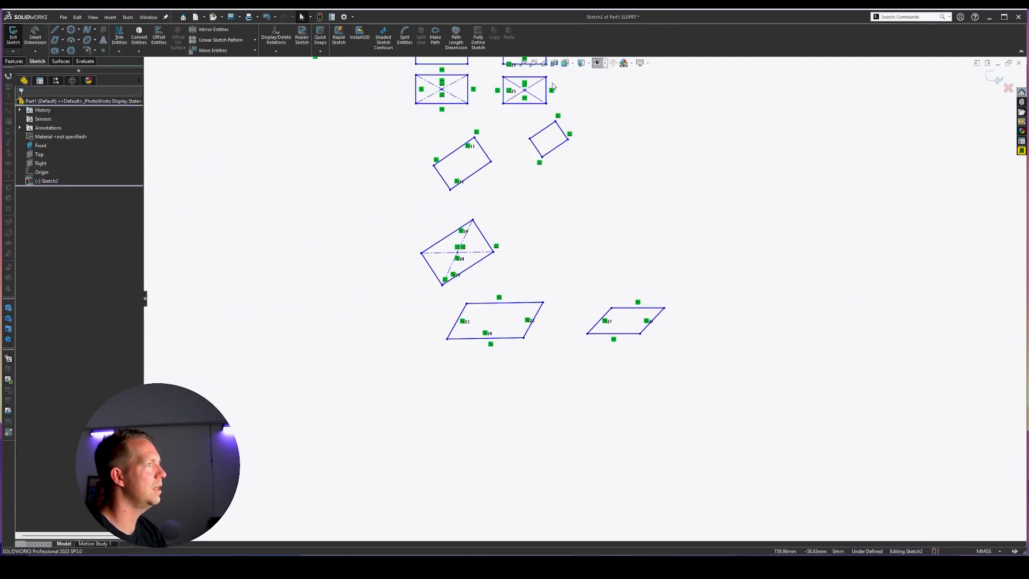
View the whole sketch and turn off Hide All Types for the graphics area
scroll(553, 188, "down", 3)
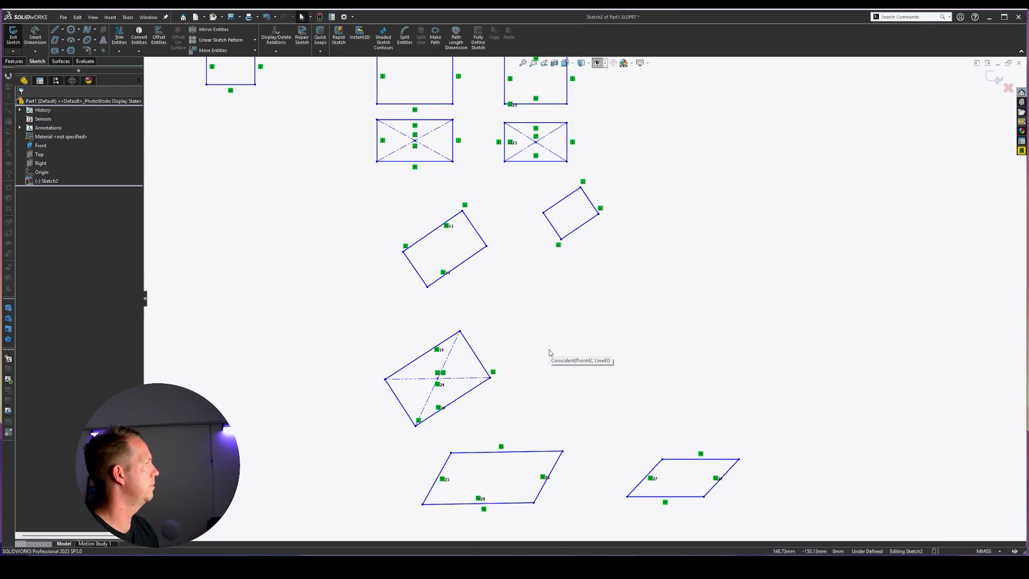
key("ctrl+bracketright")
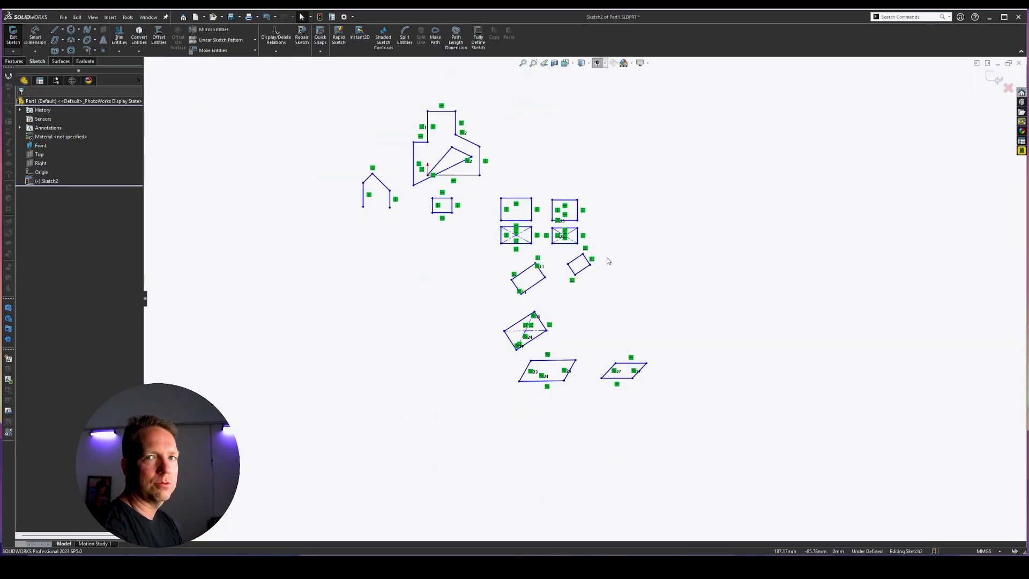
scroll(608, 261, "down", 2)
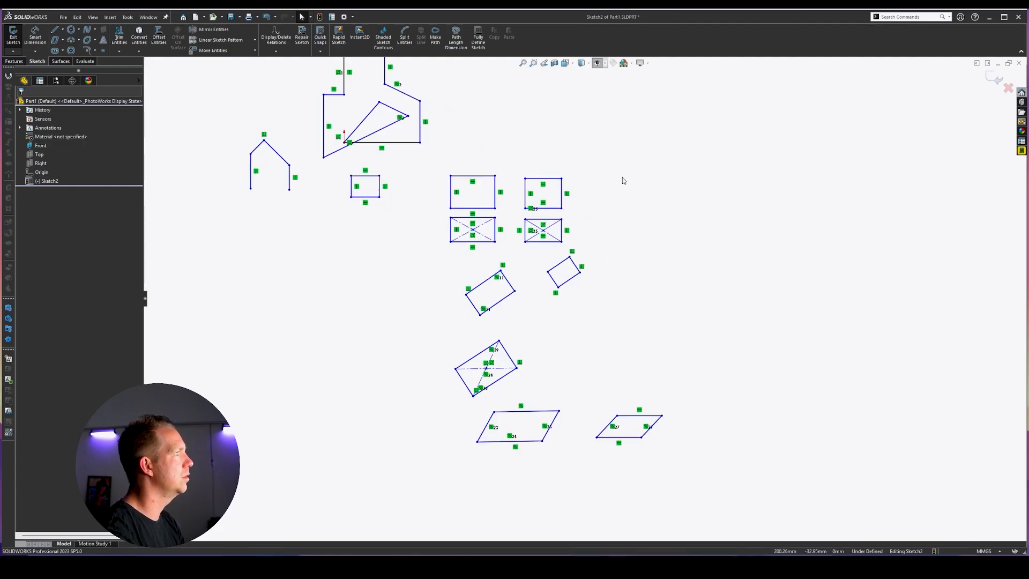
left_click(596, 63)
scroll(398, 199, "up", 3)
scroll(481, 267, "down", 2)
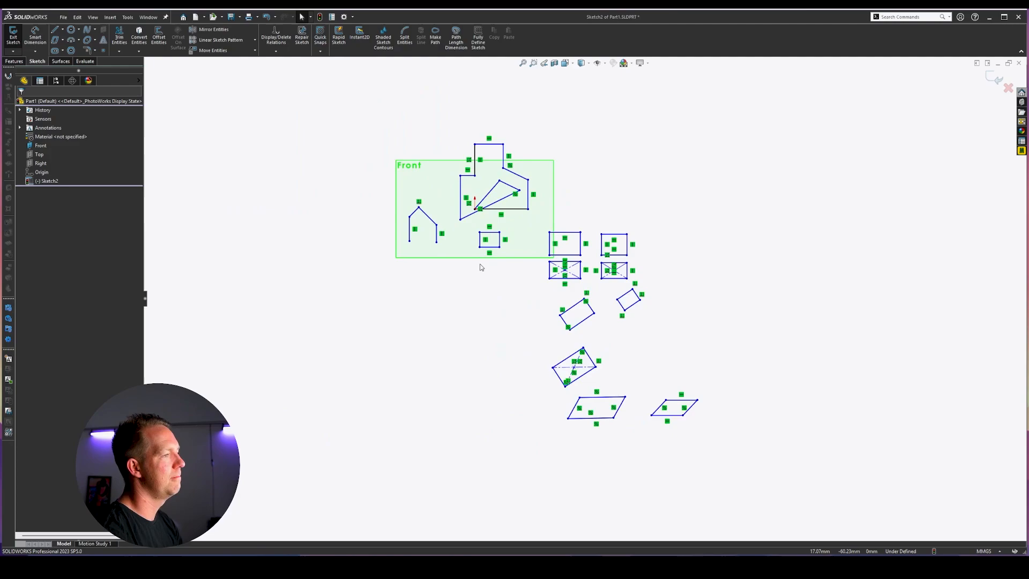
Orbit the sketch out of its straight-on view and zoom far out until the geometry is tiny
scroll(571, 227, "down", 2)
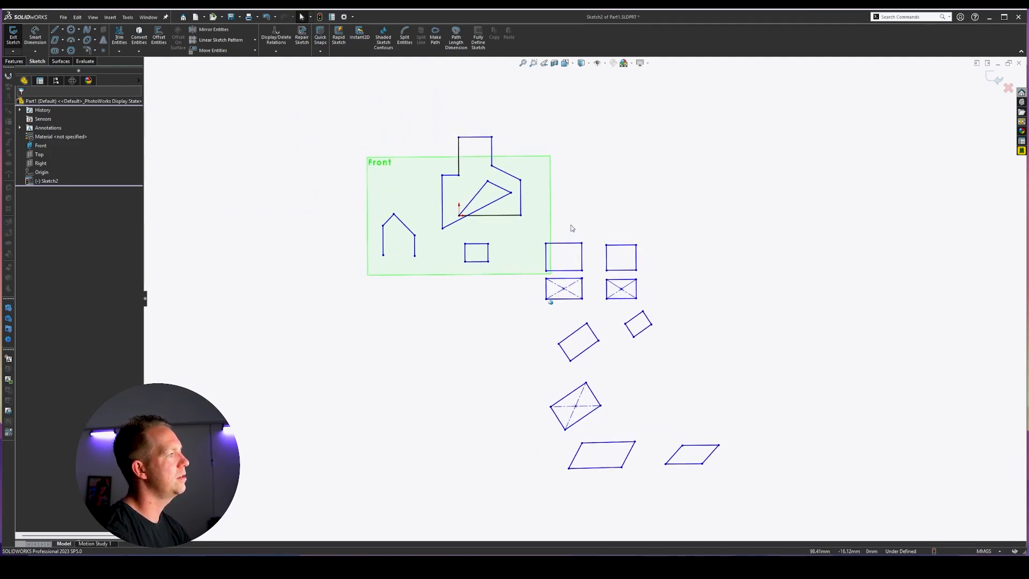
mouse_move(571, 228)
middle_mouse_down()
mouse_move(664, 314)
mouse_move(654, 287)
mouse_move(612, 275)
mouse_move(619, 328)
middle_mouse_up()
scroll(619, 328, "up", 3)
scroll(734, 416, "up", 10)
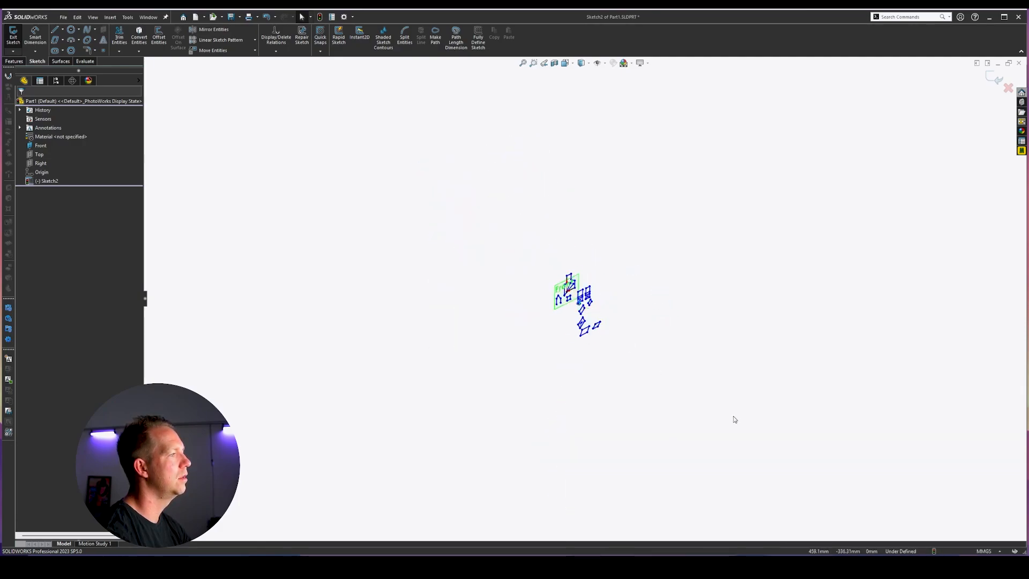
scroll(735, 418, "up", 8)
mouse_move(735, 416)
middle_mouse_down()
mouse_move(610, 387)
mouse_move(740, 458)
middle_mouse_up()
scroll(667, 381, "down", 2)
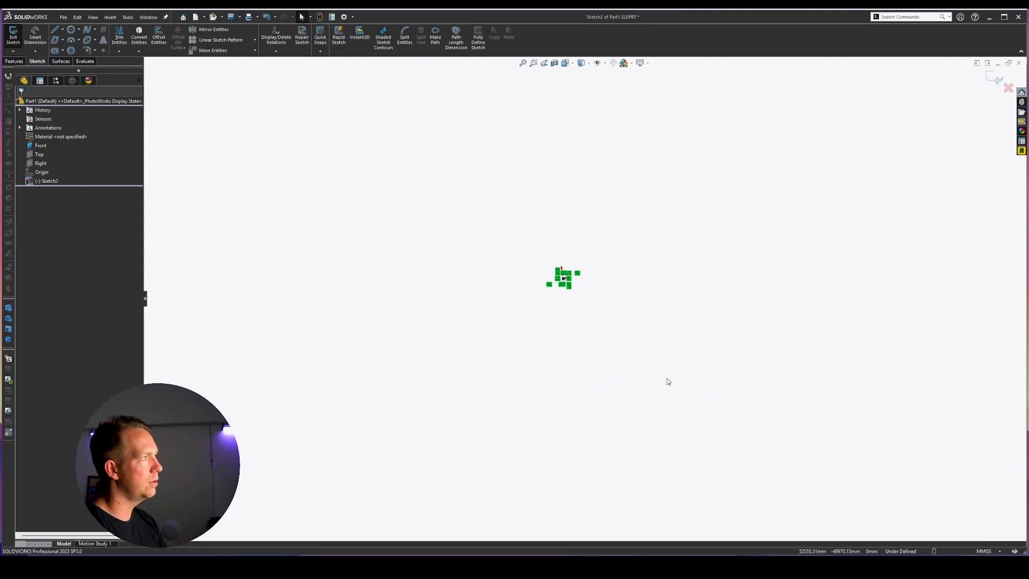
Fit all the sketch geometry in the graphics area and turn the view to face the Front plane straight on
left_click(544, 64)
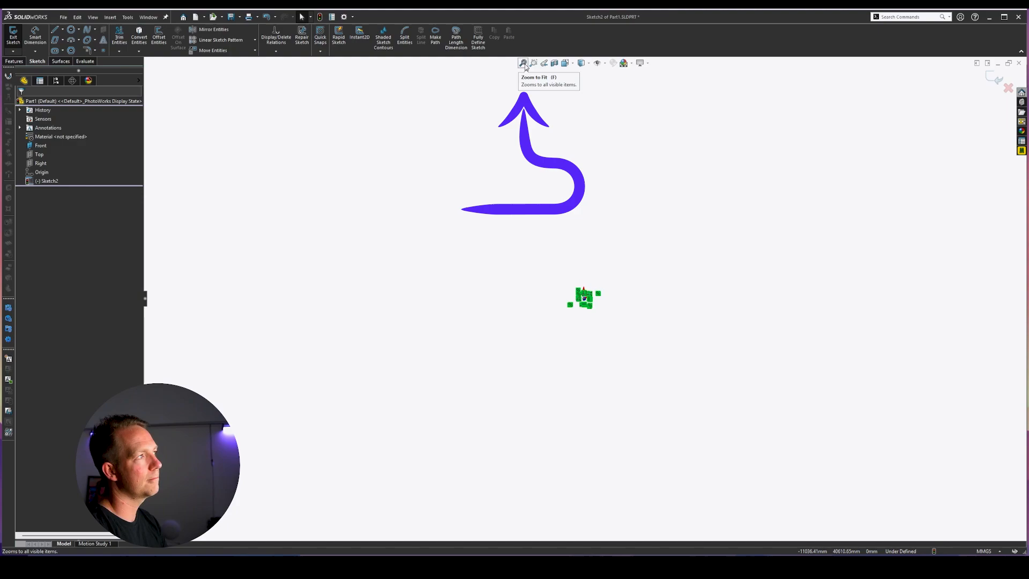
key("f")
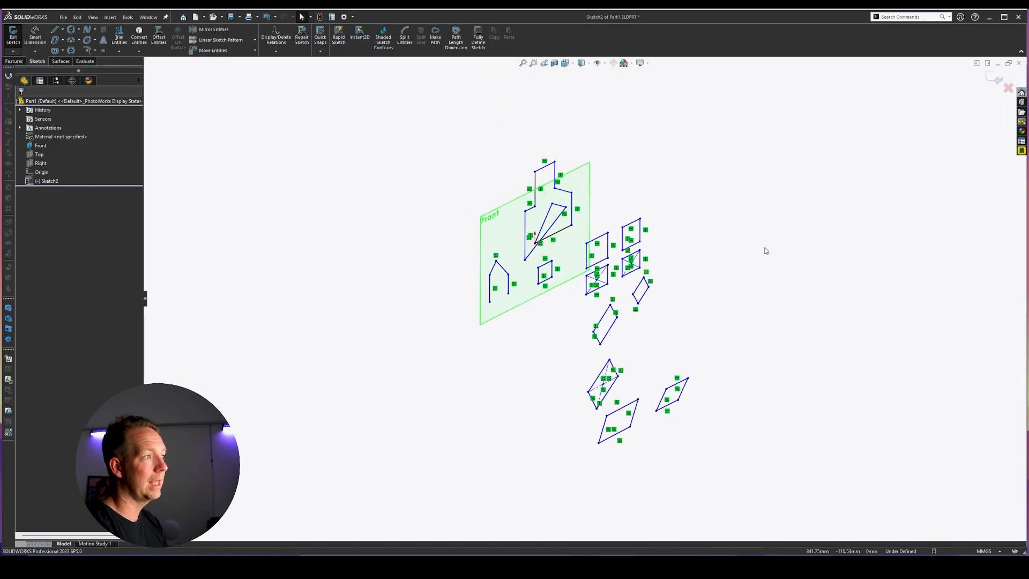
key("space")
left_click(899, 302)
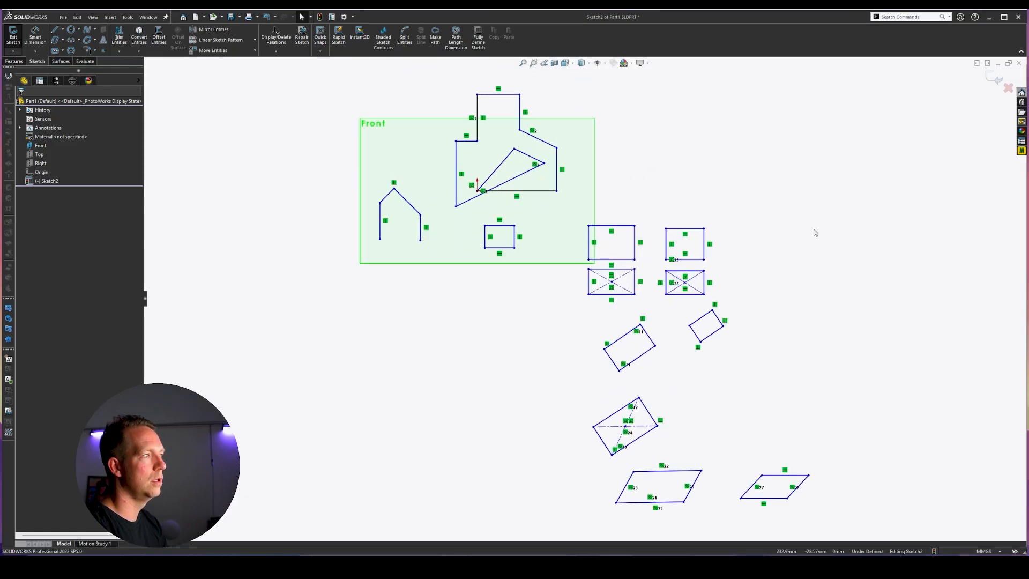